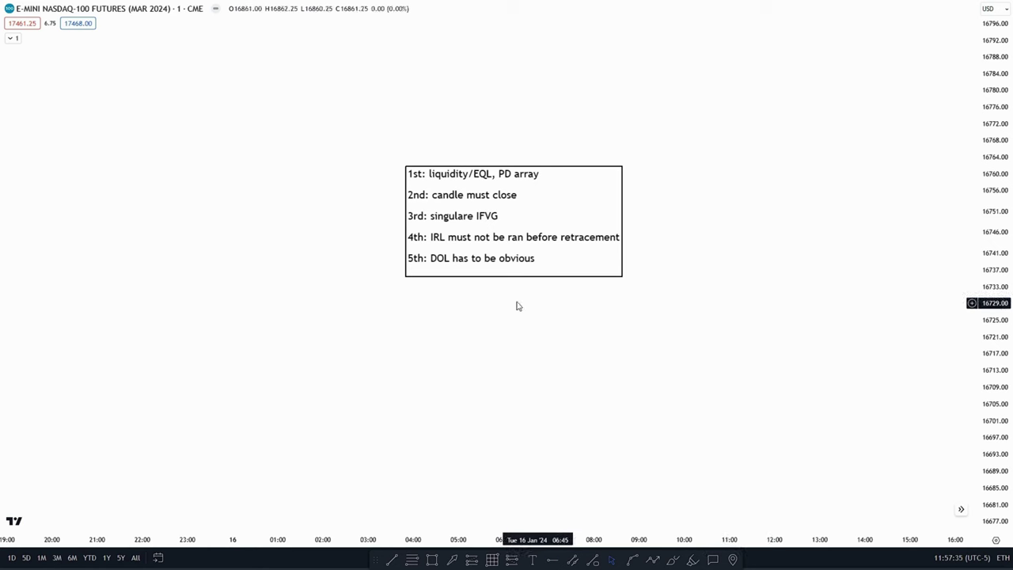
# Step: Examine the 5-minute chart around the 09:30–10:00 sell-off, including the gray zone, the liquidity line at 16872.25 and the yellow gap
pyautogui.moveTo(461, 114); pyautogui.dragTo(465, 115)
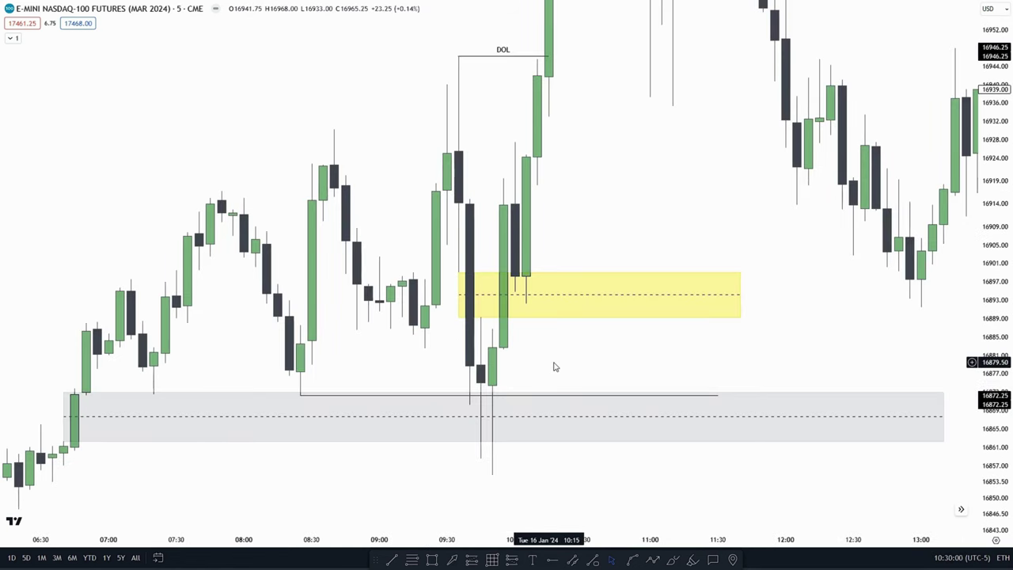
pyautogui.moveTo(553, 363); pyautogui.dragTo(550, 310)
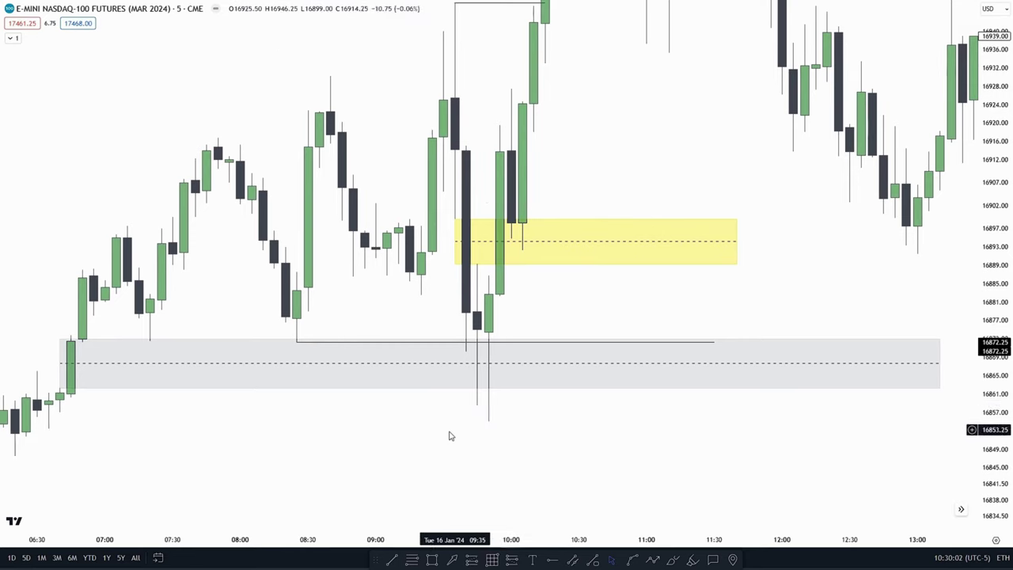
pyautogui.moveTo(411, 397); pyautogui.dragTo(473, 305)
pyautogui.moveTo(441, 363); pyautogui.dragTo(418, 449)
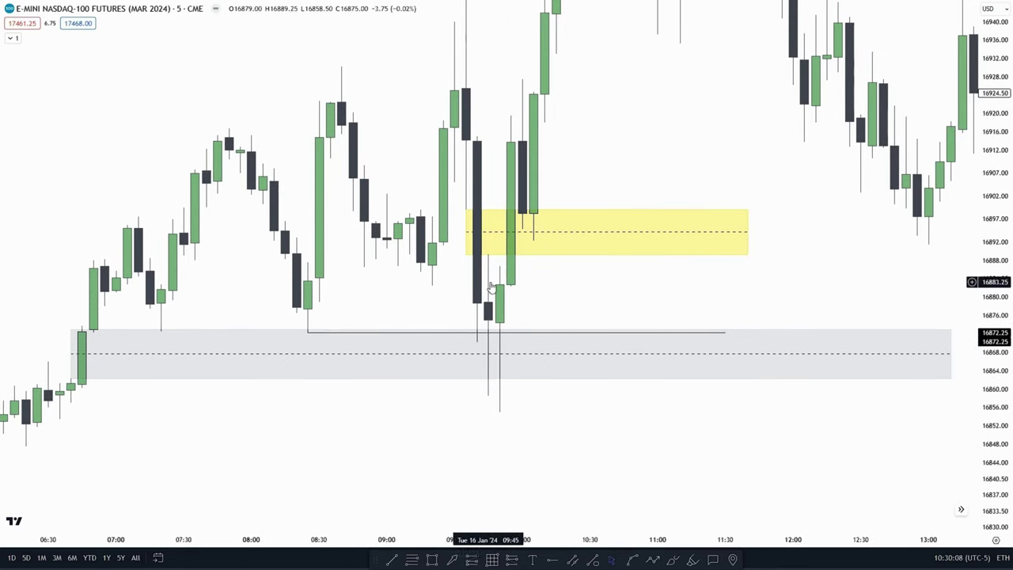
pyautogui.moveTo(547, 290)
pyautogui.mouseDown()
pyautogui.moveTo(559, 368)
pyautogui.moveTo(550, 303)
pyautogui.mouseUp()
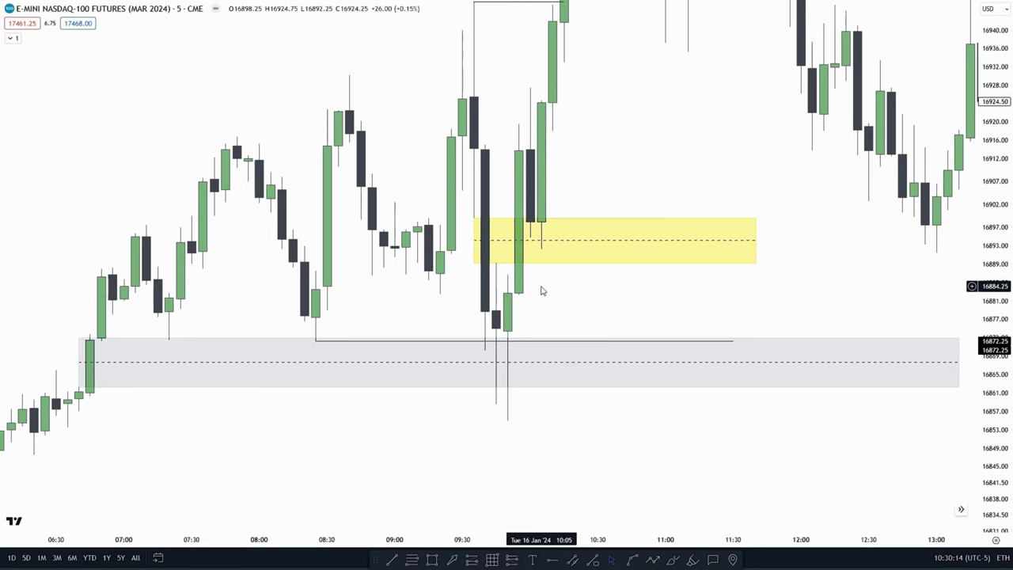
pyautogui.moveTo(542, 291)
pyautogui.mouseDown()
pyautogui.moveTo(508, 228)
pyautogui.moveTo(530, 281)
pyautogui.mouseUp()
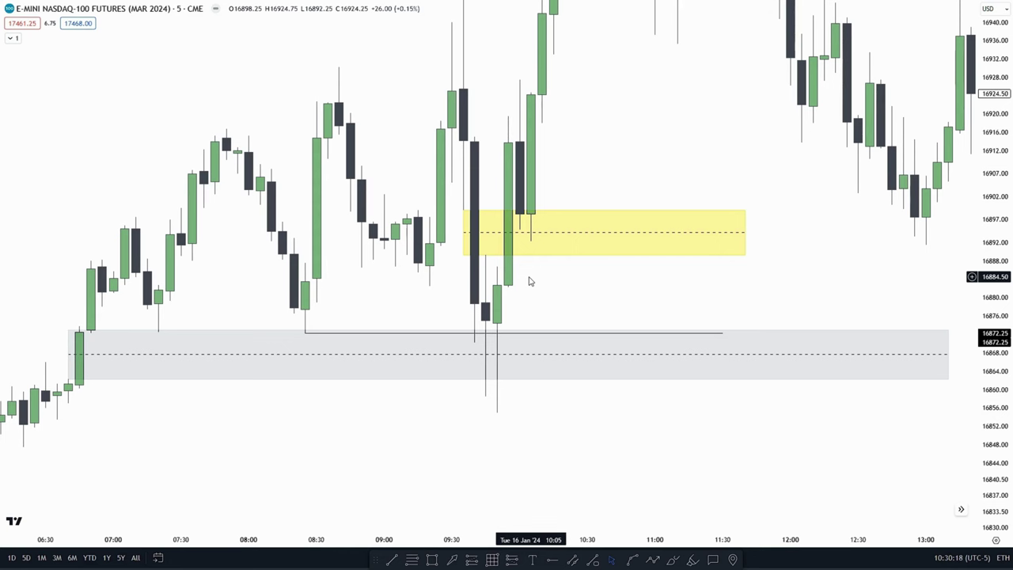
pyautogui.moveTo(531, 280); pyautogui.dragTo(526, 241)
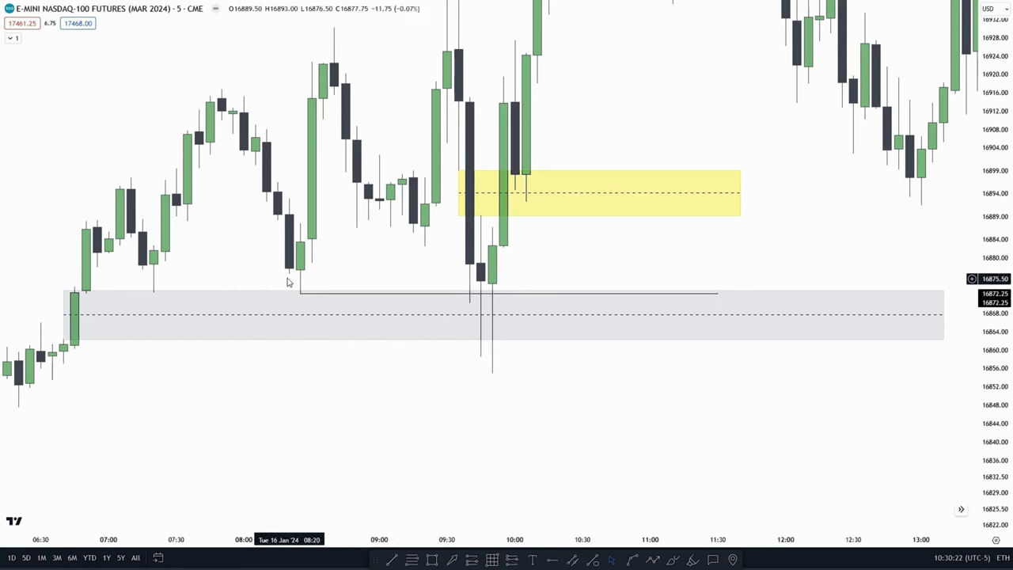
pyautogui.moveTo(570, 251); pyautogui.dragTo(579, 314)
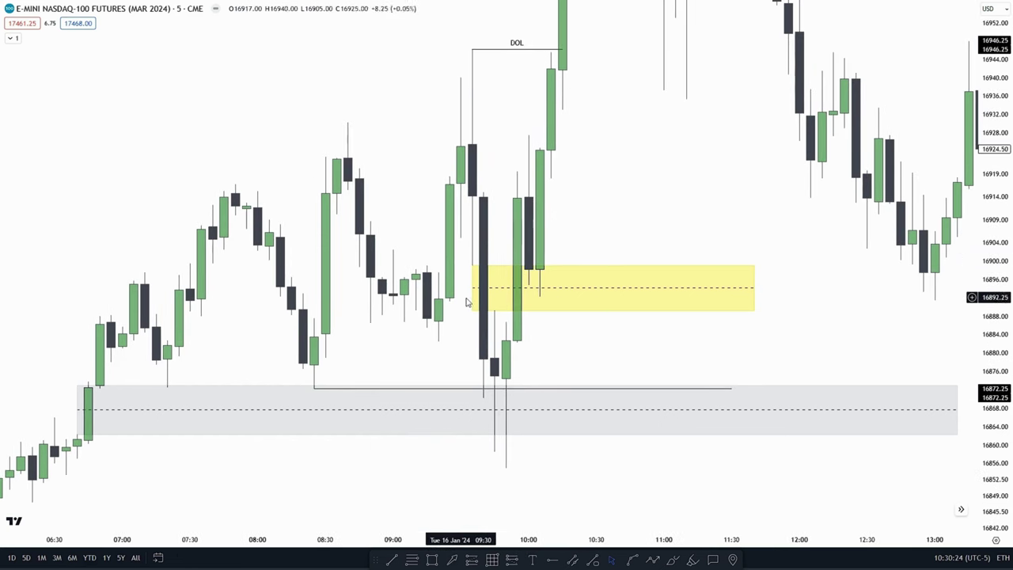
# Step: Draw a rectangle from the 09:30 candle to 11:20 between about 16917.00 and 16912.50, and delete it
pyautogui.click(432, 559)
pyautogui.click(460, 183)
pyautogui.click(709, 203)
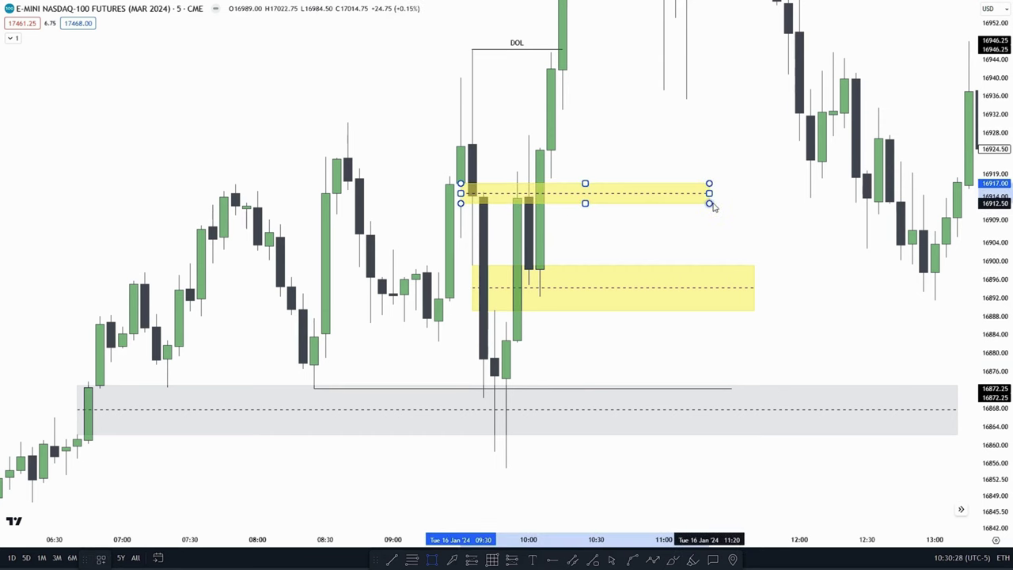
pyautogui.press('Delete')
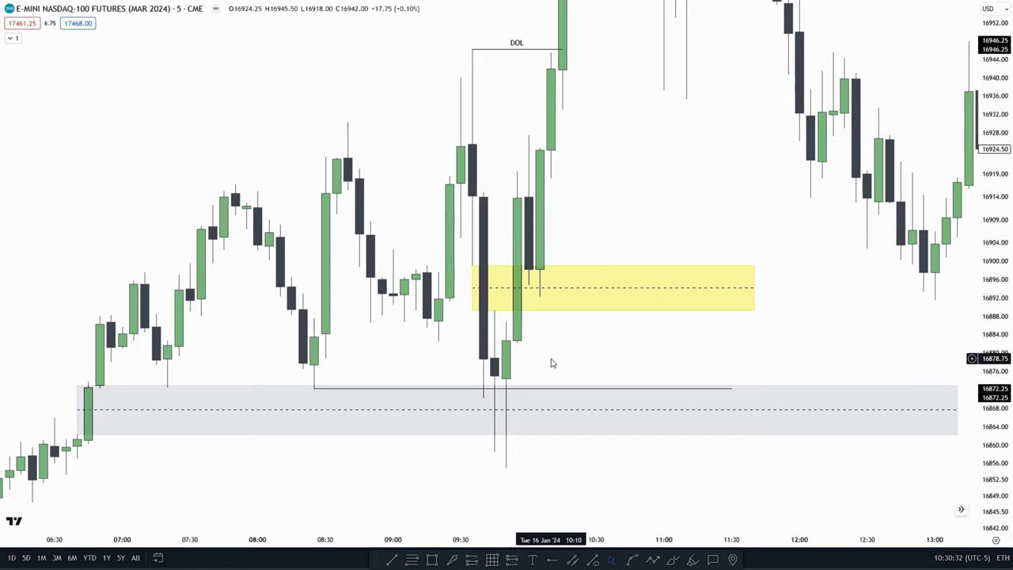
# Step: Draw two horizontal trend lines ending at 10:55, one from 09:20 at 16897.50 and one from 09:30 at 16905.00
pyautogui.moveTo(553, 363); pyautogui.dragTo(525, 348)
pyautogui.moveTo(595, 349); pyautogui.dragTo(585, 368)
pyautogui.moveTo(591, 213); pyautogui.dragTo(601, 165)
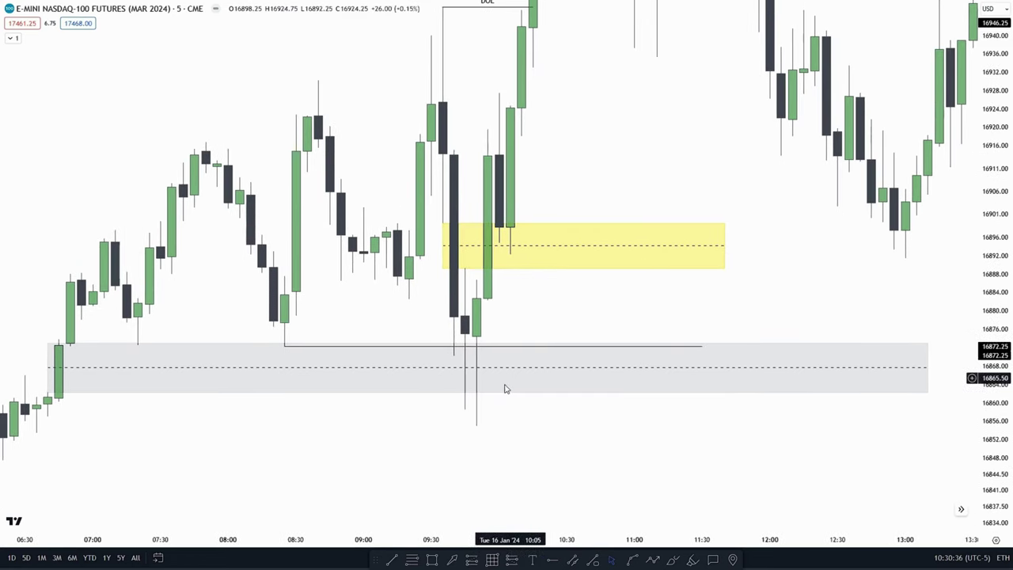
pyautogui.moveTo(583, 314); pyautogui.dragTo(600, 333)
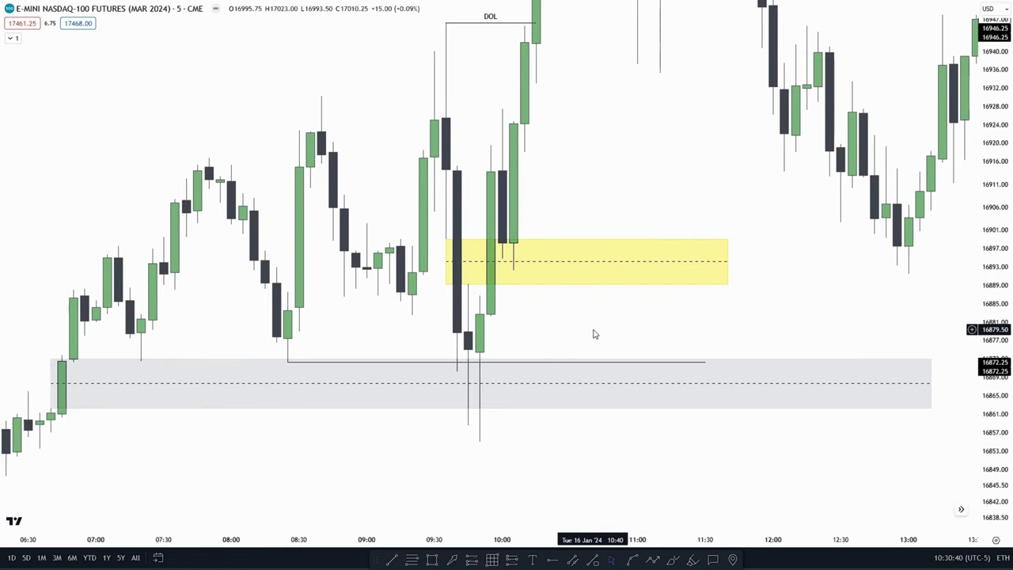
pyautogui.moveTo(572, 321); pyautogui.dragTo(541, 356)
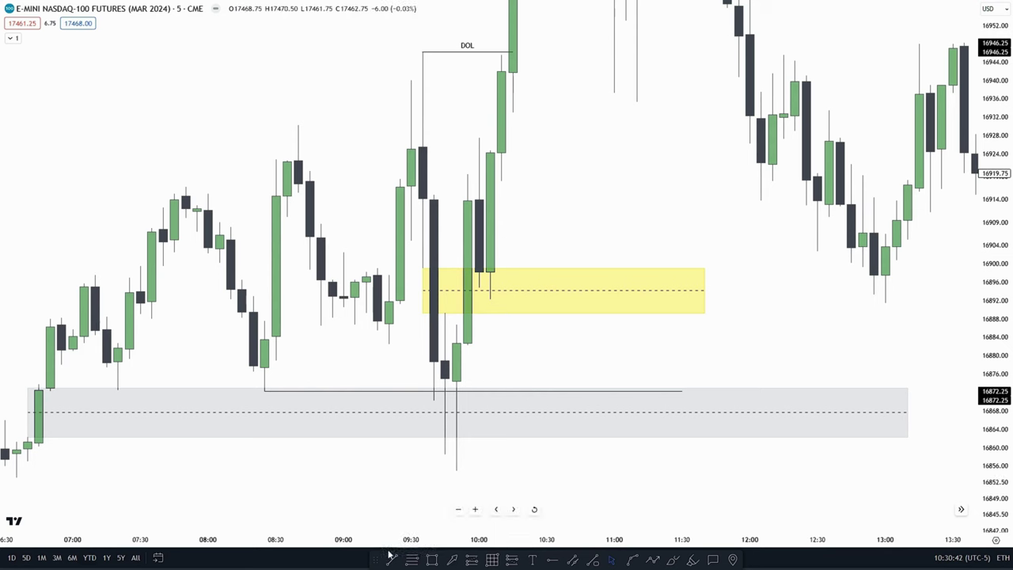
pyautogui.hotkey('alt', 't')
pyautogui.click(389, 275)
pyautogui.click(602, 274)
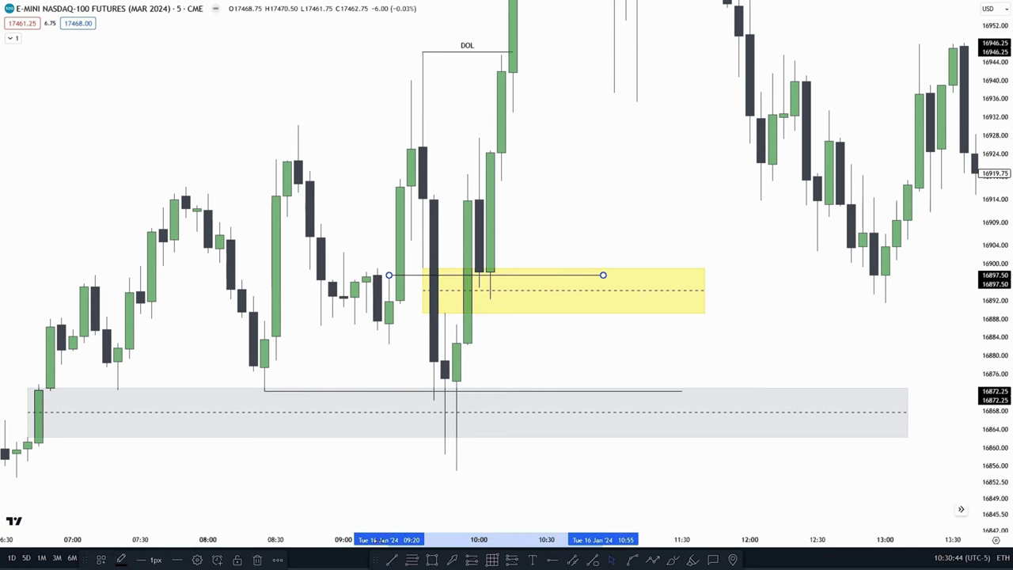
pyautogui.click(388, 561)
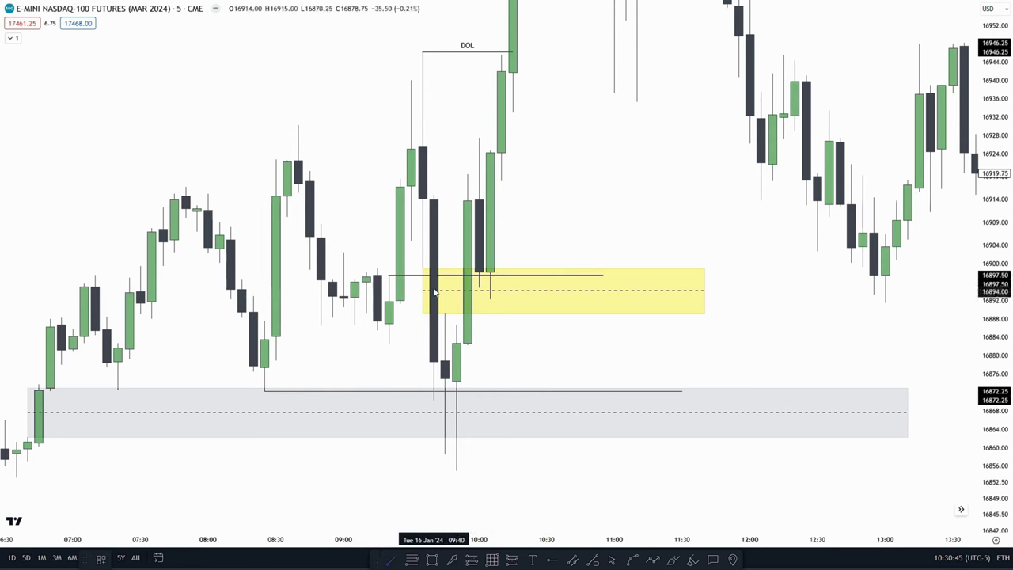
pyautogui.click(410, 241)
pyautogui.click(603, 240)
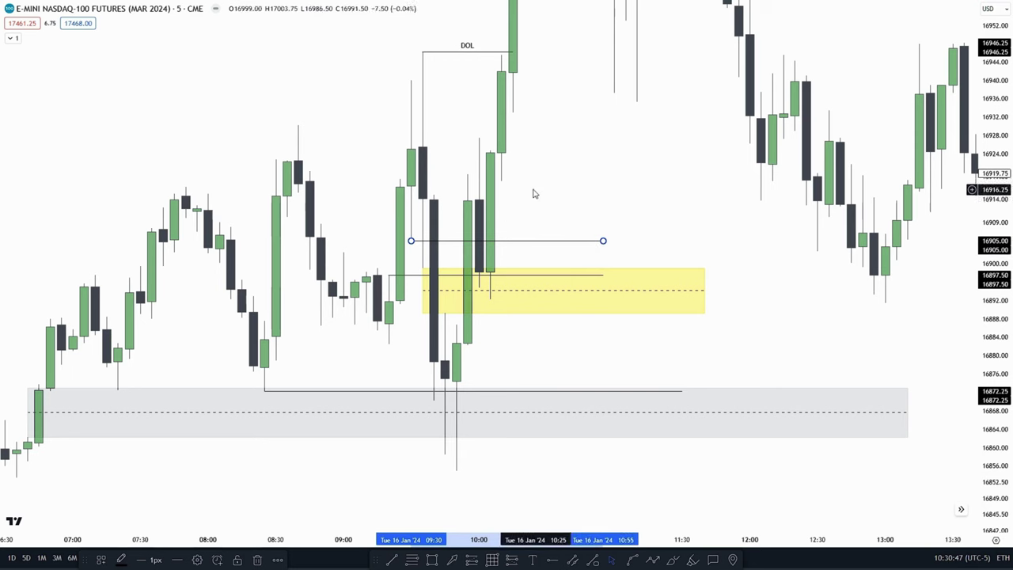
# Step: Delete both short horizontal trend lines near the yellow zone
pyautogui.press('Delete')
pyautogui.click(494, 275)
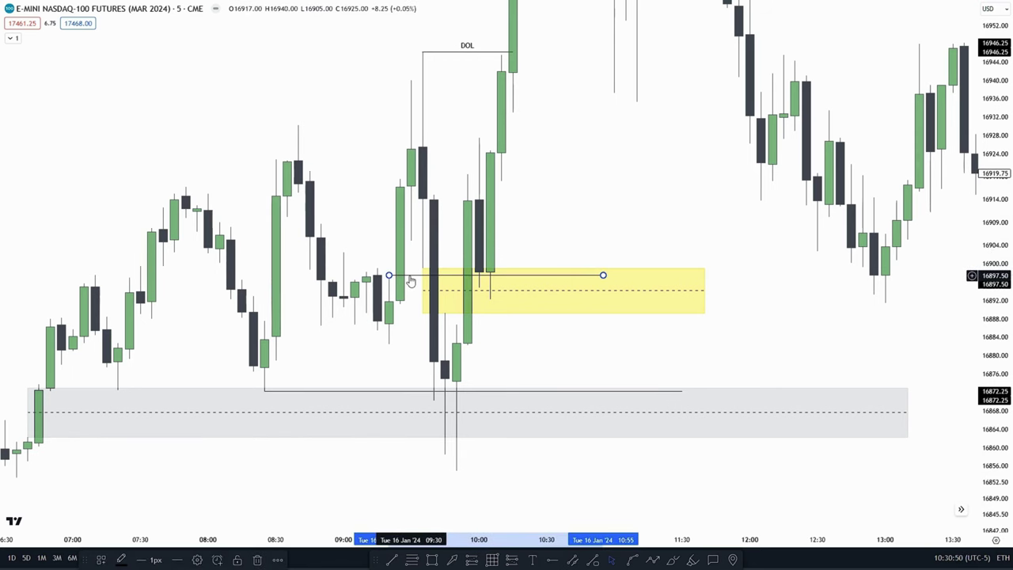
pyautogui.press('Delete')
# Step: Examine the price move from the gray zone through the yellow gap up to the DOL line
pyautogui.moveTo(567, 209); pyautogui.dragTo(596, 255)
pyautogui.moveTo(609, 209); pyautogui.dragTo(660, 194)
pyautogui.moveTo(543, 181); pyautogui.dragTo(536, 160)
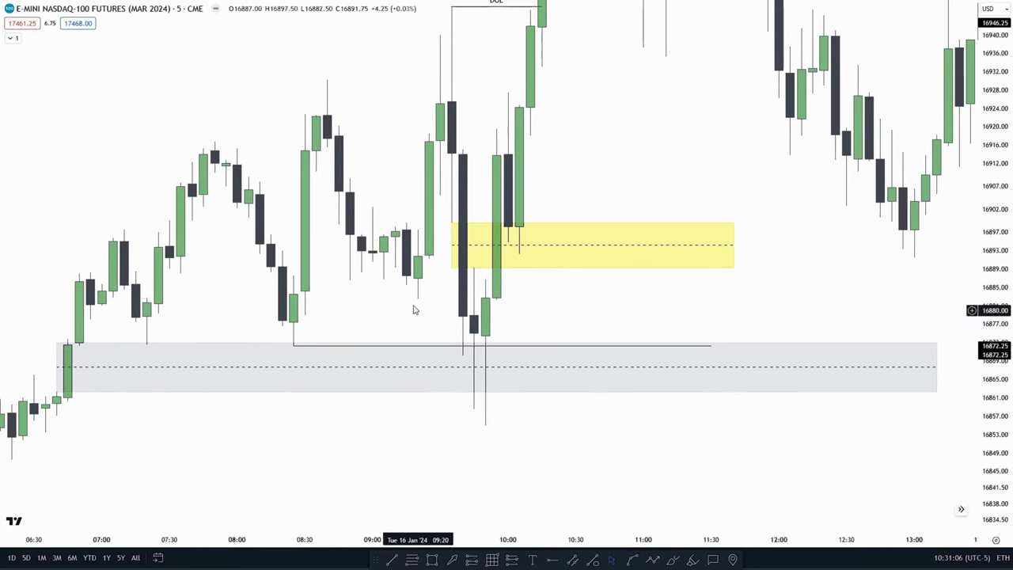
pyautogui.moveTo(599, 329); pyautogui.dragTo(563, 223)
pyautogui.moveTo(630, 158); pyautogui.dragTo(601, 320)
pyautogui.moveTo(611, 222); pyautogui.dragTo(649, 161)
pyautogui.moveTo(724, 205); pyautogui.dragTo(686, 203)
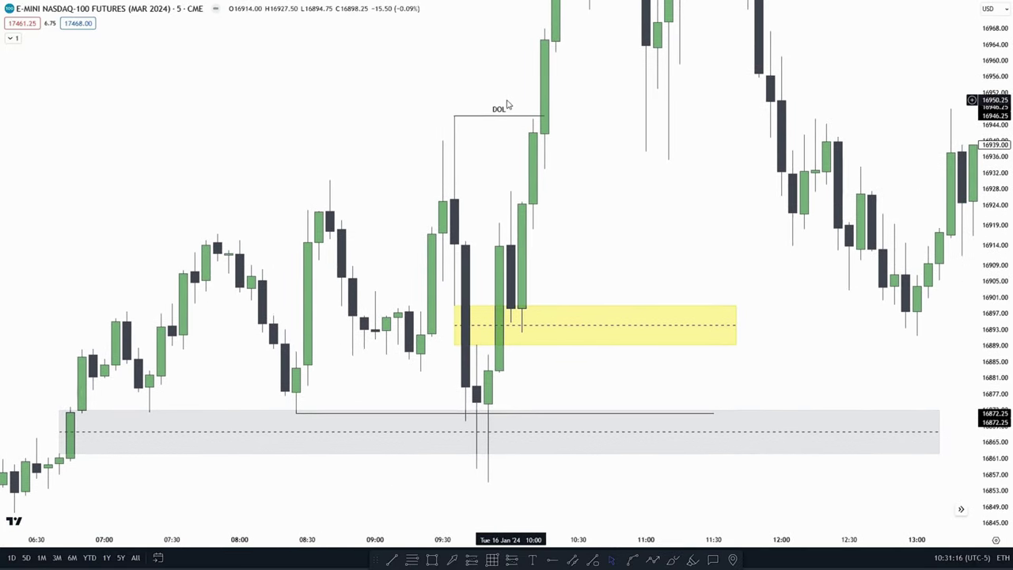
pyautogui.moveTo(621, 175); pyautogui.dragTo(633, 132)
pyautogui.moveTo(994, 252); pyautogui.dragTo(994, 215)
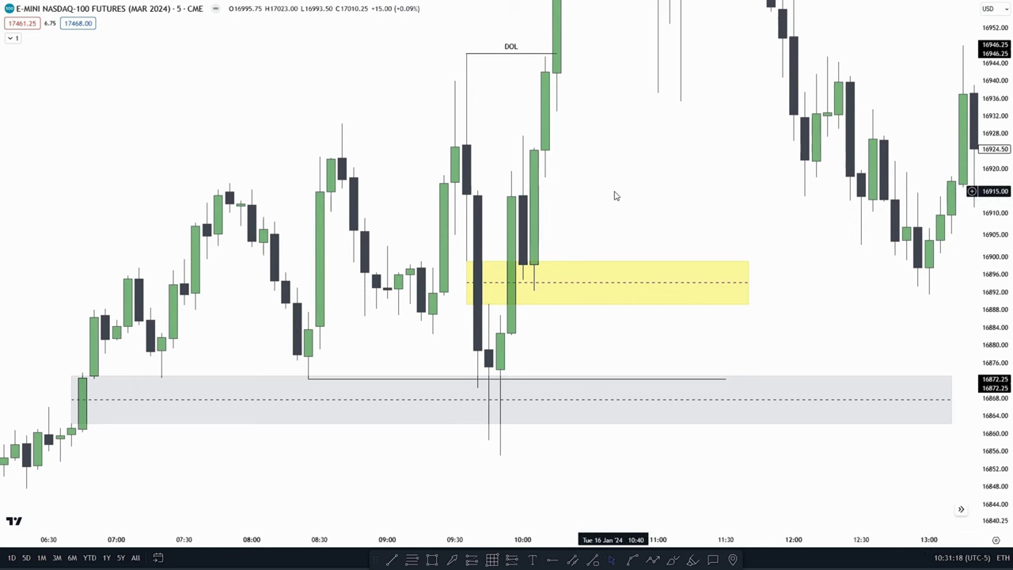
# Step: Place a long position with entry at 16899.00, target at the DOL level of 16946.25 and stop at 16879.00
pyautogui.moveTo(616, 195); pyautogui.dragTo(559, 219)
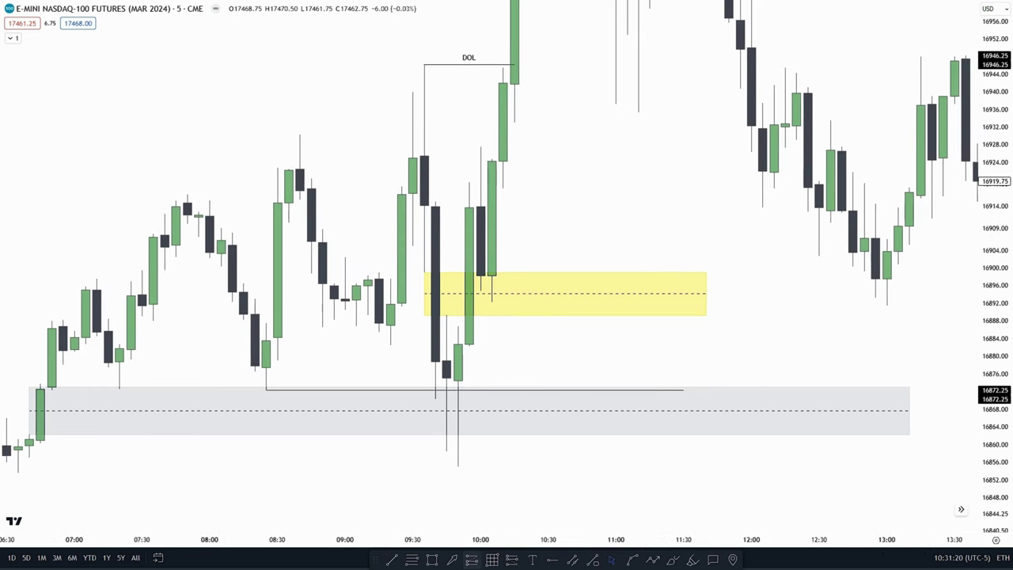
pyautogui.click(488, 271)
pyautogui.moveTo(560, 296); pyautogui.dragTo(519, 296)
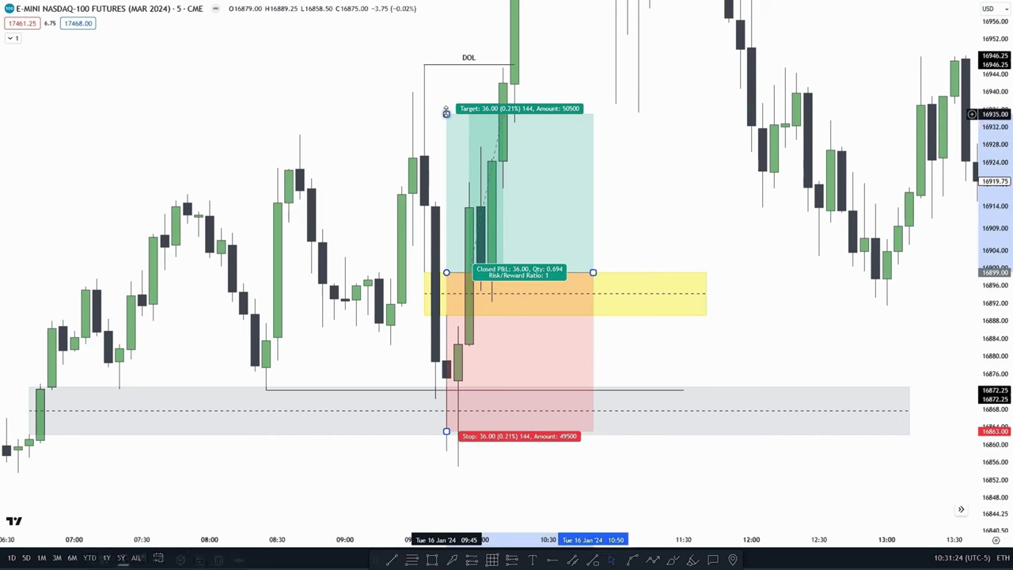
pyautogui.moveTo(446, 114); pyautogui.dragTo(447, 65)
pyautogui.moveTo(772, 114); pyautogui.dragTo(771, 112)
pyautogui.moveTo(445, 427); pyautogui.dragTo(446, 364)
# Step: Review the long position's entry, stop and target against the candles, and delete it from the chart
pyautogui.moveTo(707, 354); pyautogui.dragTo(714, 269)
pyautogui.moveTo(484, 263)
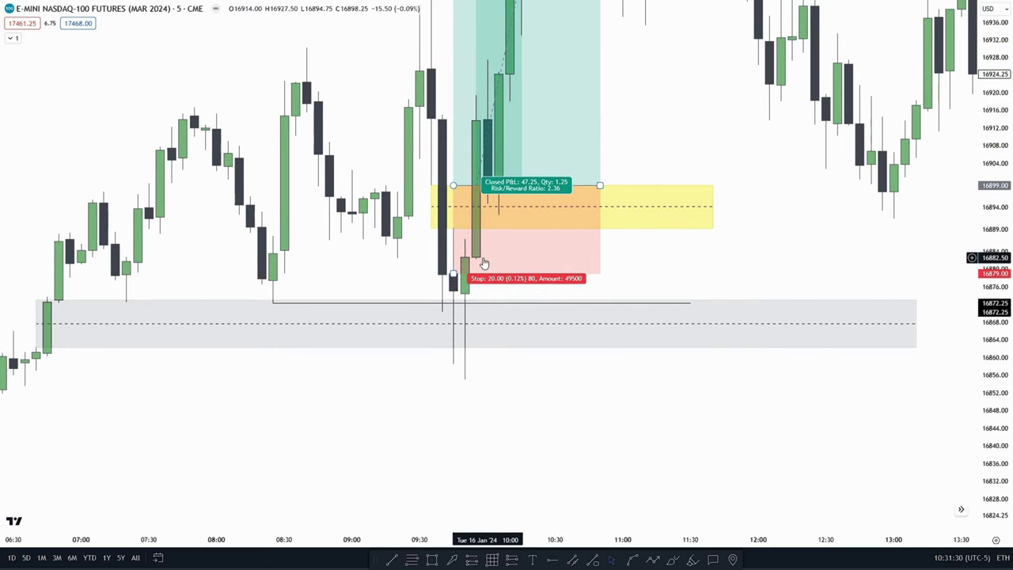
pyautogui.moveTo(625, 261); pyautogui.dragTo(601, 357)
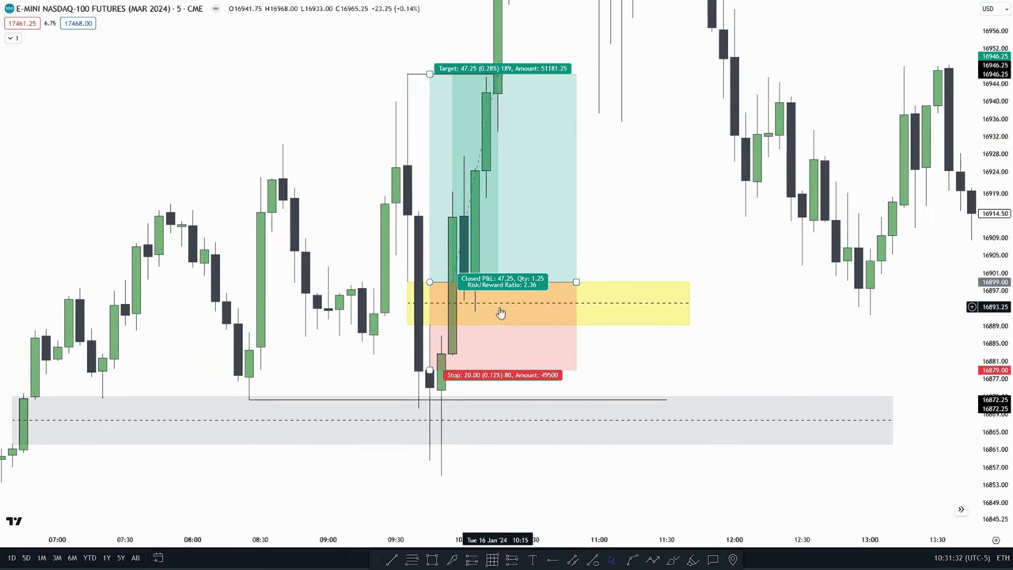
pyautogui.moveTo(587, 231); pyautogui.dragTo(649, 257)
pyautogui.moveTo(448, 181); pyautogui.dragTo(434, 225)
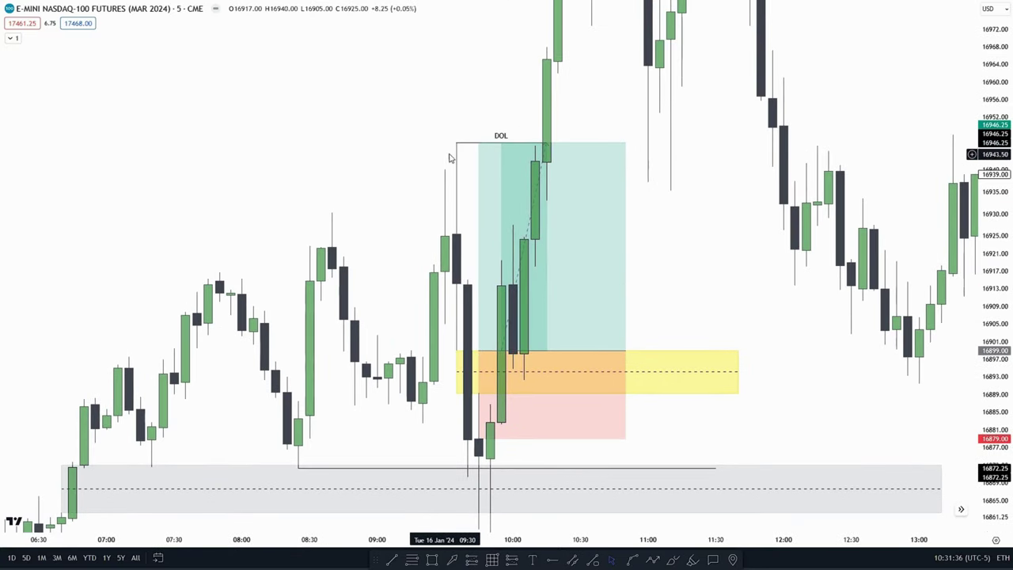
pyautogui.moveTo(425, 158); pyautogui.dragTo(432, 124)
pyautogui.click(565, 197)
pyautogui.press('Delete')
# Step: Lower the yellow zone's upper edge to about its midline, and restore it to 16899.00
pyautogui.moveTo(655, 192); pyautogui.dragTo(628, 139)
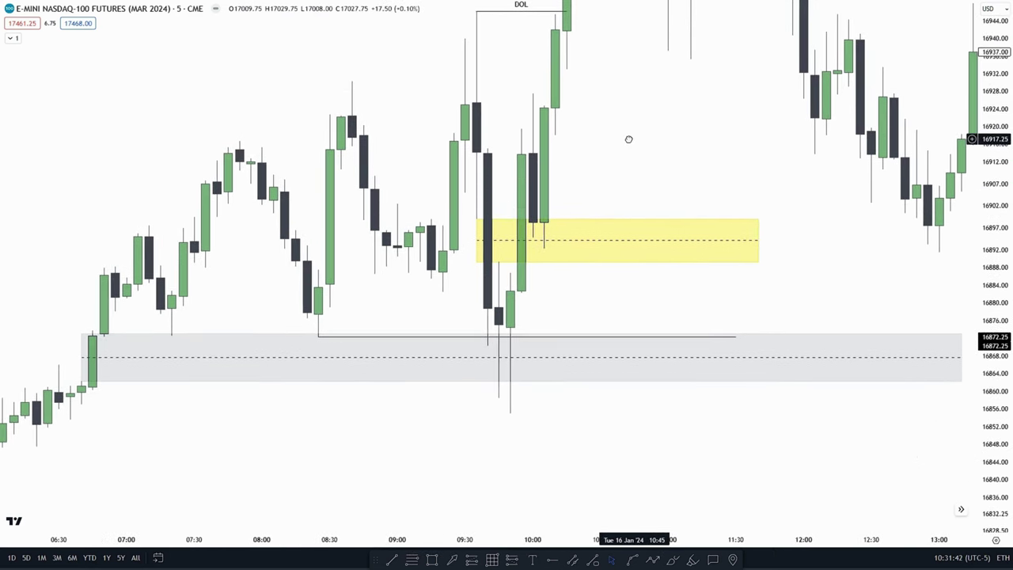
pyautogui.moveTo(604, 179); pyautogui.dragTo(595, 125)
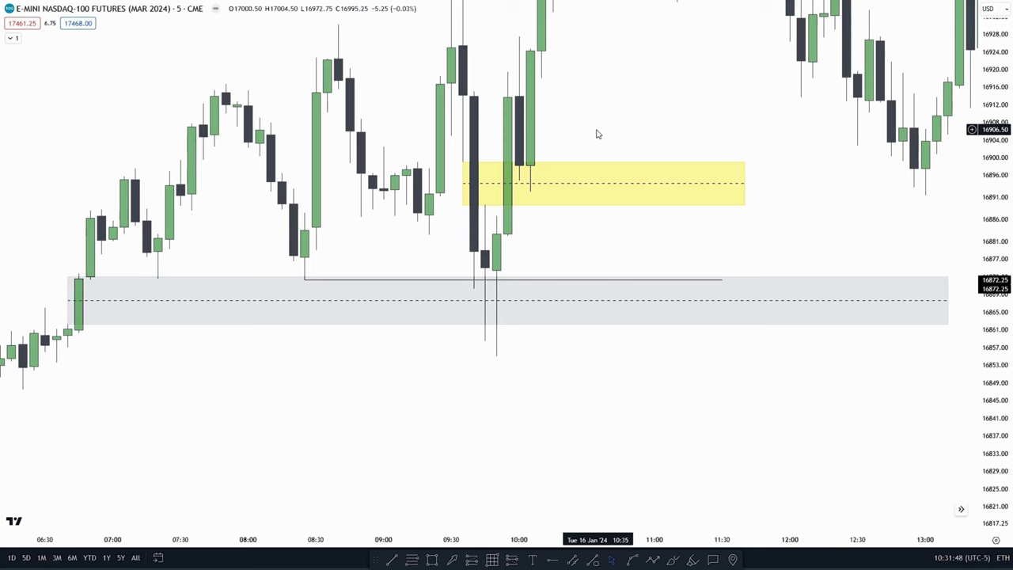
pyautogui.moveTo(585, 116); pyautogui.dragTo(599, 97)
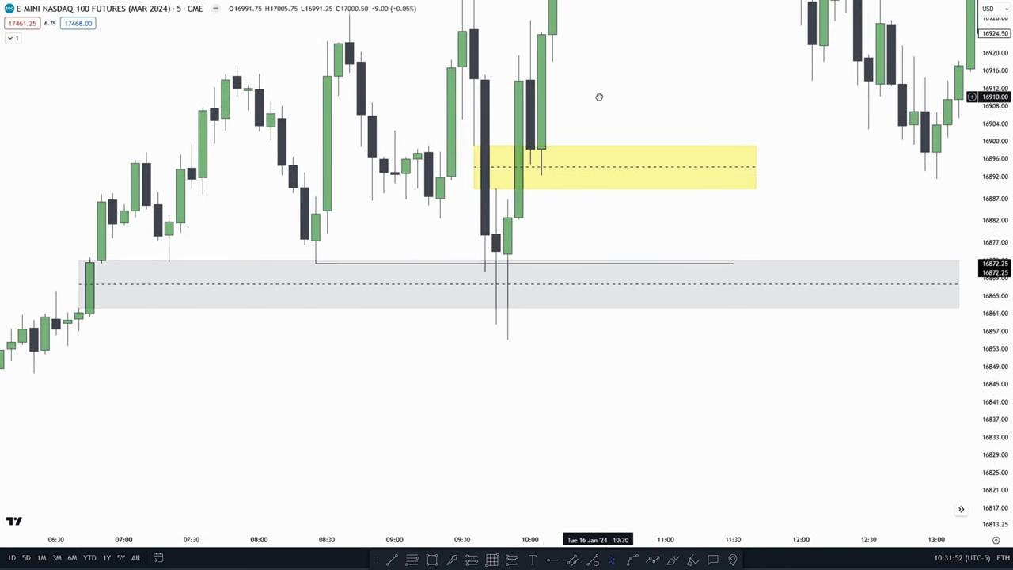
pyautogui.moveTo(614, 146); pyautogui.dragTo(527, 166)
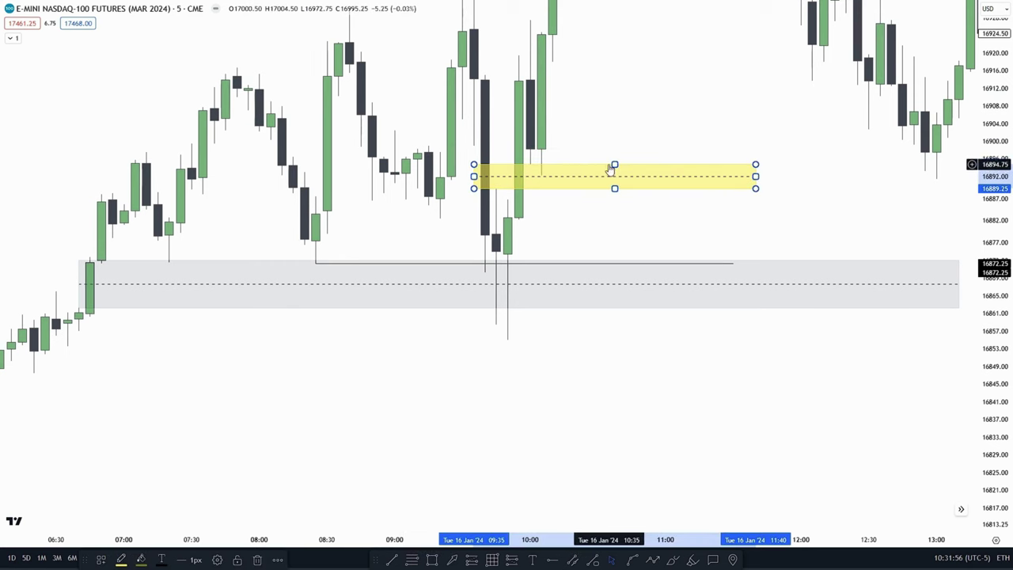
pyautogui.moveTo(613, 166); pyautogui.dragTo(474, 146)
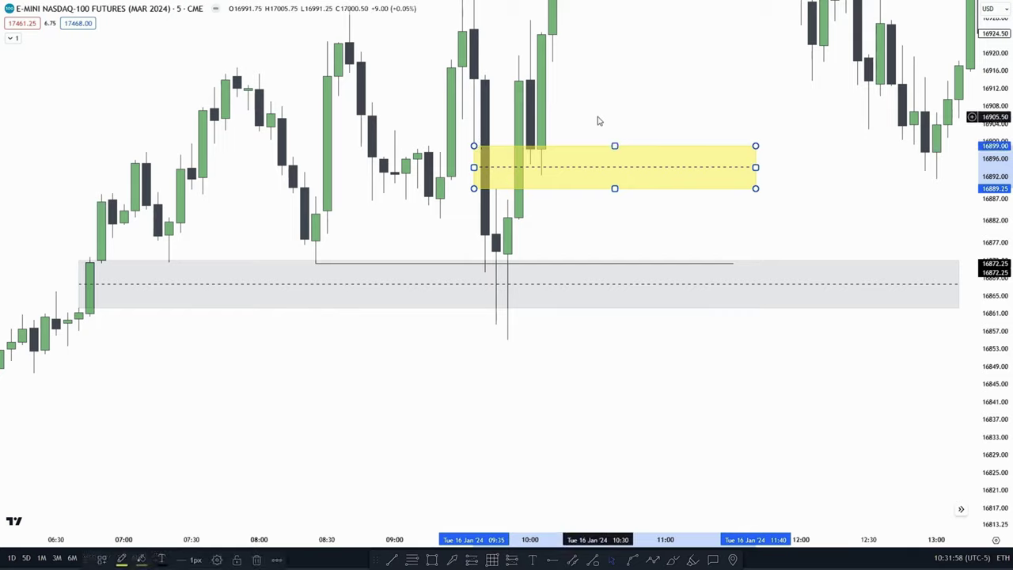
pyautogui.moveTo(596, 116); pyautogui.dragTo(553, 181)
pyautogui.moveTo(649, 169); pyautogui.dragTo(674, 176)
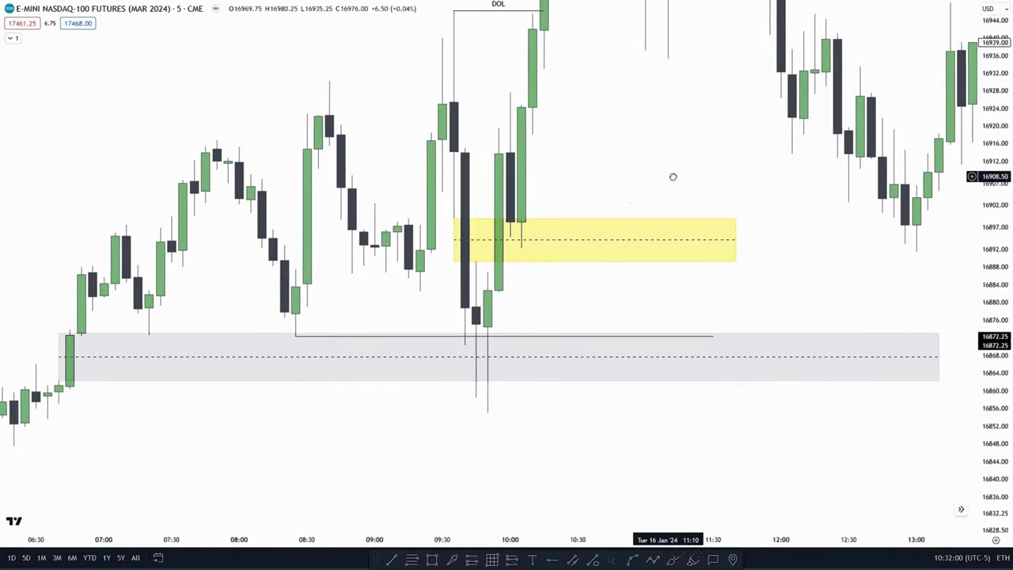
pyautogui.moveTo(581, 184); pyautogui.dragTo(610, 165)
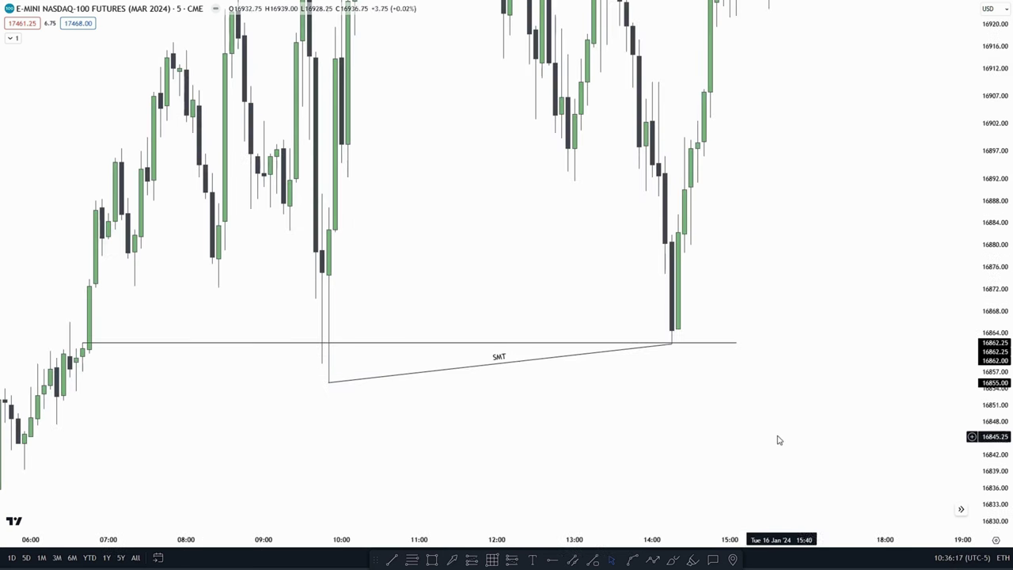
# Step: Examine the SMT line between the 09:50 and 14:15 lows, and switch the chart to another symbol for comparison
pyautogui.moveTo(736, 420); pyautogui.dragTo(426, 361)
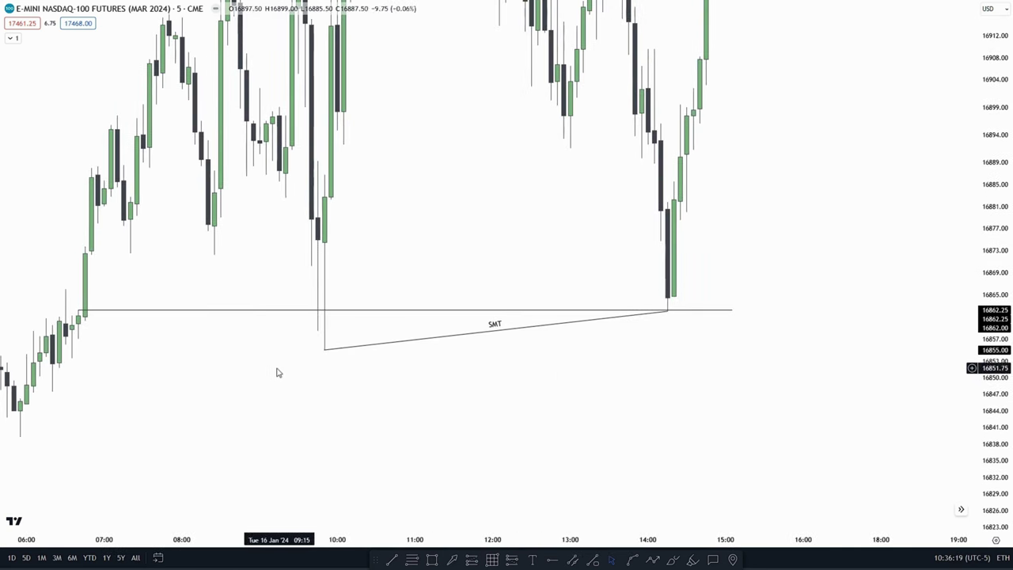
pyautogui.moveTo(599, 360); pyautogui.dragTo(570, 298)
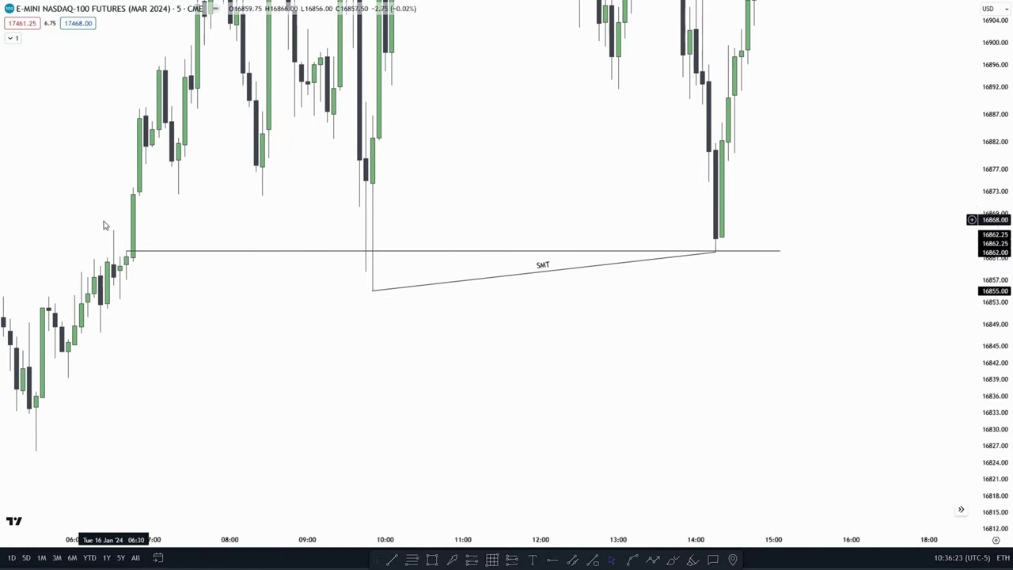
pyautogui.moveTo(564, 348); pyautogui.dragTo(498, 411)
pyautogui.moveTo(749, 274); pyautogui.dragTo(648, 323)
pyautogui.scroll(2, 650, 337)
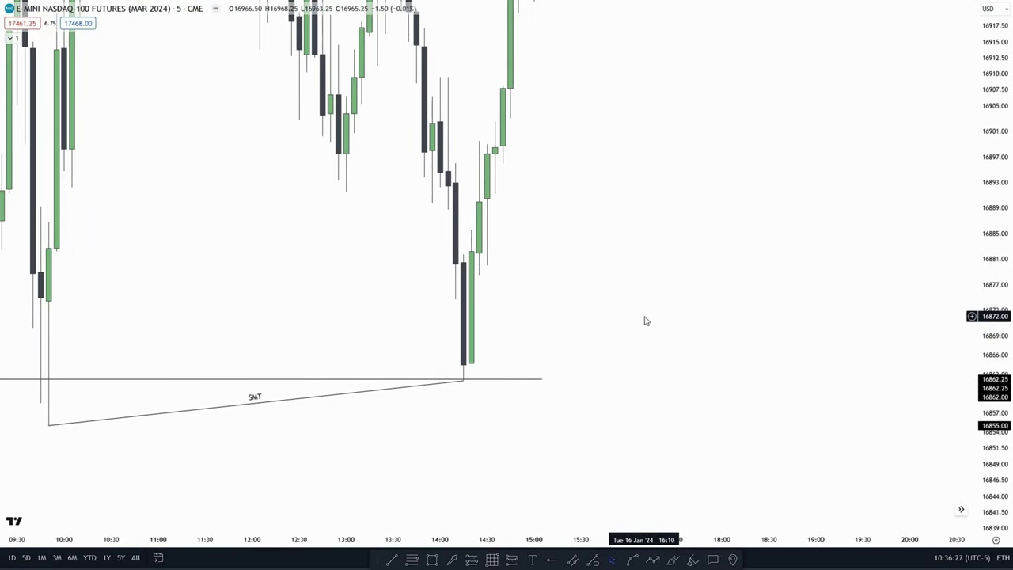
pyautogui.press('Down')
pyautogui.press('Up')
pyautogui.press('Up')
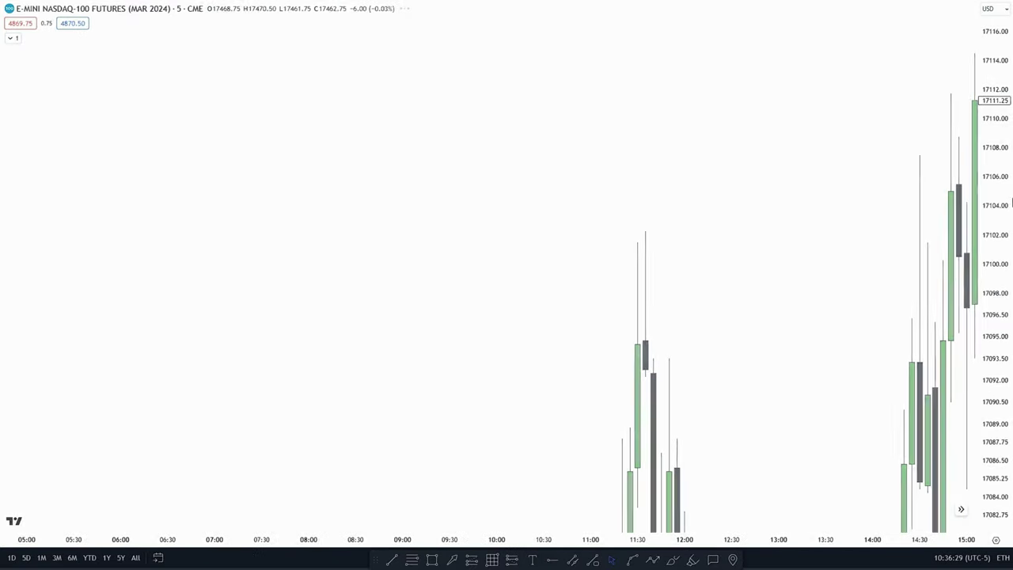
# Step: Locate the matching session on the E-mini S&P 500 chart and examine its SMT line between the 09:50 and 14:15 lows
pyautogui.scroll(-5, 900, 480)
pyautogui.moveTo(900, 479); pyautogui.dragTo(688, 364)
pyautogui.moveTo(995, 99); pyautogui.dragTo(994, 344)
pyautogui.scroll(-3, 799, 356)
pyautogui.moveTo(787, 381); pyautogui.dragTo(557, 174)
pyautogui.moveTo(994, 206); pyautogui.dragTo(994, 356)
pyautogui.scroll(-4, 789, 325)
pyautogui.moveTo(735, 297); pyautogui.dragTo(380, 316)
pyautogui.scroll(-4, 316, 348)
pyautogui.moveTo(297, 362); pyautogui.dragTo(448, 282)
pyautogui.scroll(-3, 522, 265)
pyautogui.moveTo(542, 256); pyautogui.dragTo(644, 282)
pyautogui.moveTo(994, 205); pyautogui.dragTo(994, 75)
pyautogui.moveTo(791, 72); pyautogui.dragTo(732, 142)
pyautogui.scroll(7, 658, 201)
pyautogui.moveTo(412, 254); pyautogui.dragTo(913, 232)
pyautogui.scroll(3, 912, 232)
pyautogui.moveTo(587, 268); pyautogui.dragTo(745, 256)
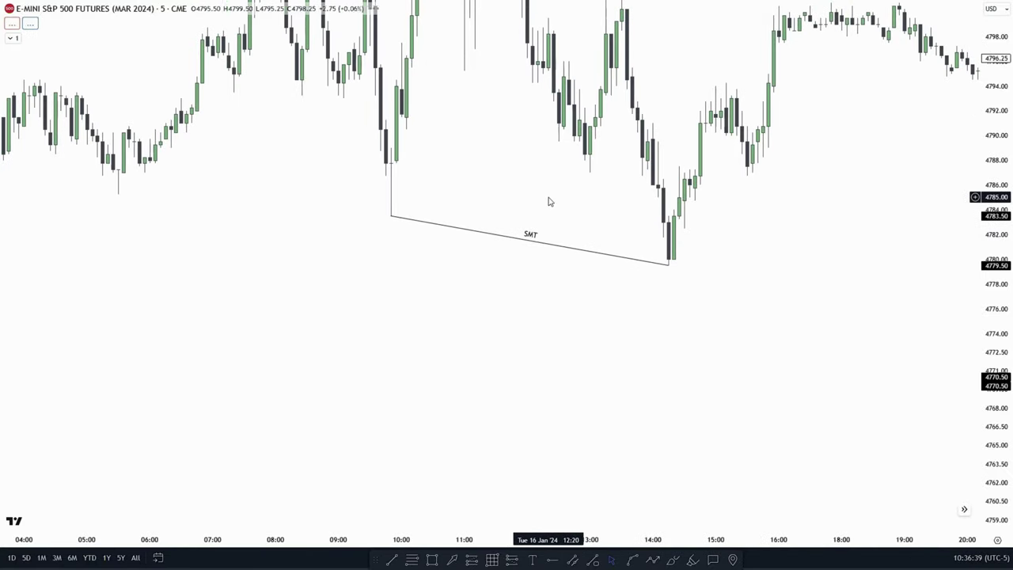
# Step: Switch back to the E-mini Nasdaq-100 chart and compare its SMT line between the 09:50 and 14:15 lows
pyautogui.press('Down')
pyautogui.press('Down')
pyautogui.moveTo(994, 199); pyautogui.dragTo(994, 467)
pyautogui.scroll(-6, 791, 382)
pyautogui.moveTo(791, 382); pyautogui.dragTo(617, 256)
pyautogui.moveTo(994, 217); pyautogui.dragTo(995, 499)
pyautogui.scroll(-6, 895, 499)
pyautogui.moveTo(895, 499); pyautogui.dragTo(855, 306)
pyautogui.moveTo(995, 218); pyautogui.dragTo(994, 479)
pyautogui.moveTo(547, 300); pyautogui.dragTo(748, 271)
pyautogui.scroll(-6, 748, 271)
pyautogui.moveTo(994, 309); pyautogui.dragTo(994, 6)
pyautogui.scroll(6, 557, 193)
pyautogui.moveTo(557, 193); pyautogui.dragTo(847, 192)
pyautogui.moveTo(994, 253); pyautogui.dragTo(994, 12)
pyautogui.scroll(4, 438, 217)
pyautogui.moveTo(439, 217); pyautogui.dragTo(673, 217)
pyautogui.moveTo(995, 217); pyautogui.dragTo(994, 48)
pyautogui.scroll(5, 506, 215)
pyautogui.moveTo(507, 216); pyautogui.dragTo(716, 164)
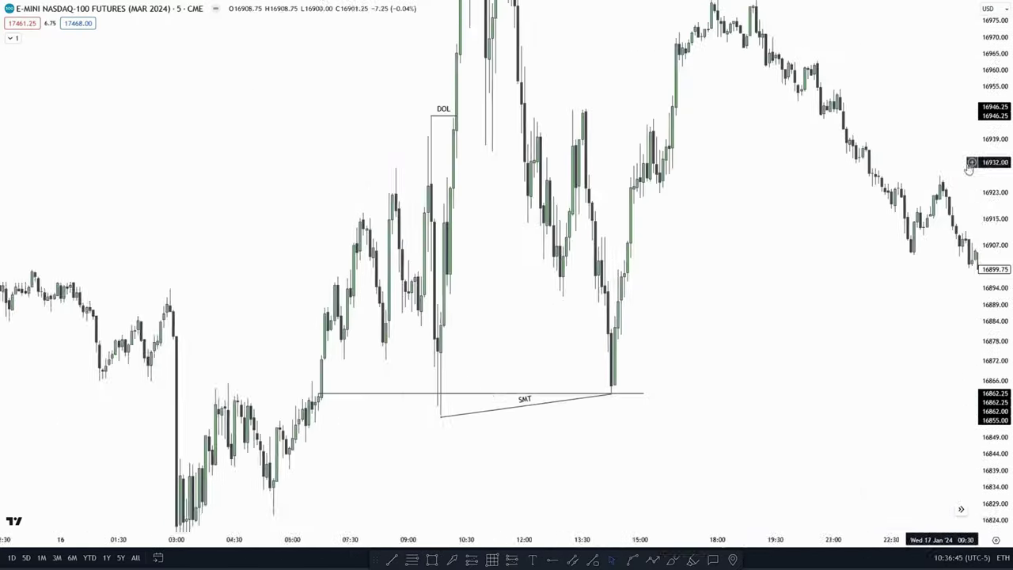
pyautogui.scroll(4, 671, 243)
pyautogui.moveTo(670, 244); pyautogui.dragTo(791, 171)
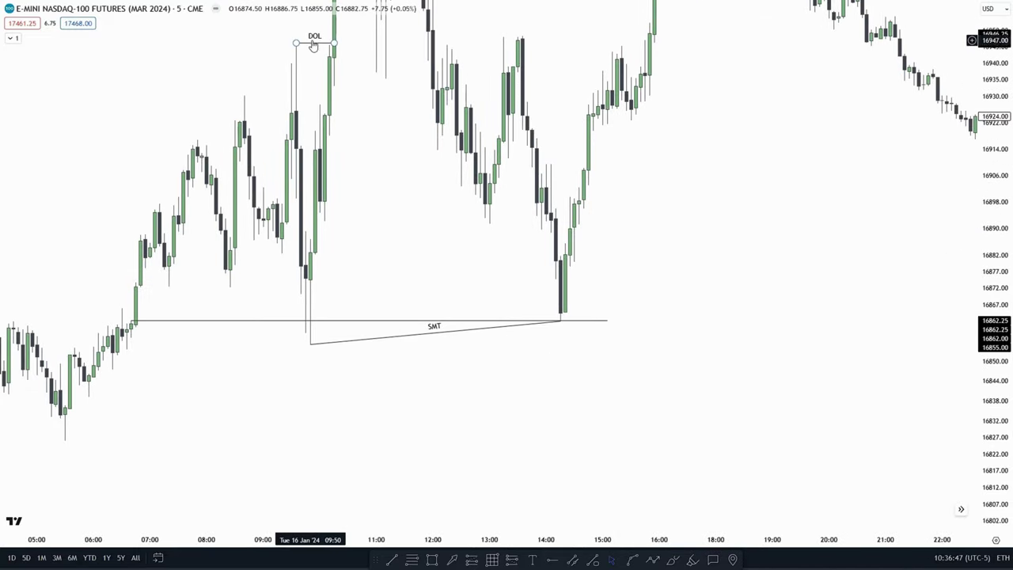
# Step: Examine the DOL level, the SMT line and the candles around the 14:15 low up close
pyautogui.moveTo(468, 201); pyautogui.dragTo(532, 161)
pyautogui.moveTo(995, 167); pyautogui.dragTo(995, 27)
pyautogui.scroll(3, 954, 28)
pyautogui.moveTo(994, 199); pyautogui.dragTo(995, 12)
pyautogui.moveTo(666, 160); pyautogui.dragTo(774, 161)
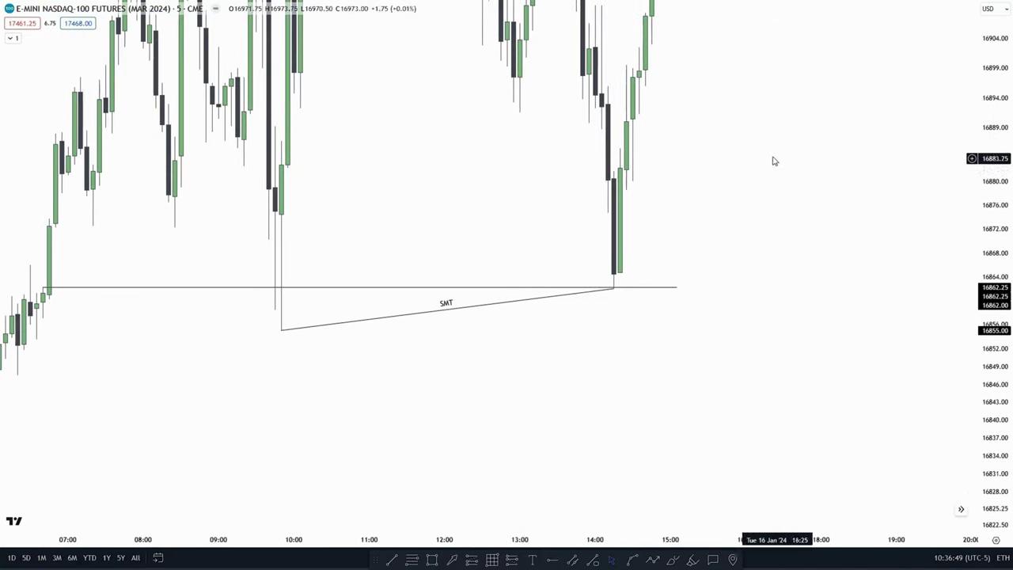
pyautogui.scroll(5, 670, 155)
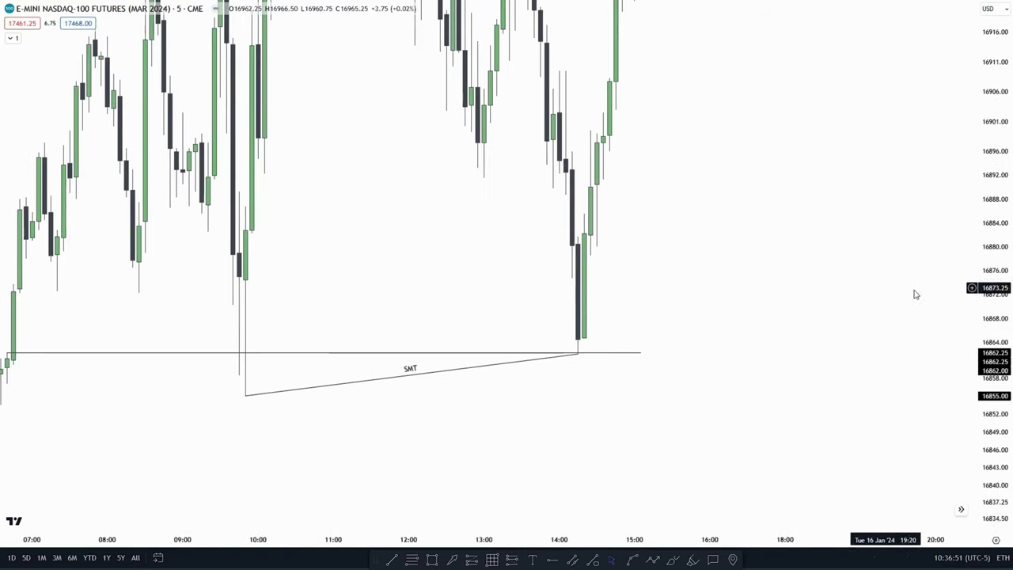
pyautogui.moveTo(677, 260); pyautogui.dragTo(641, 208)
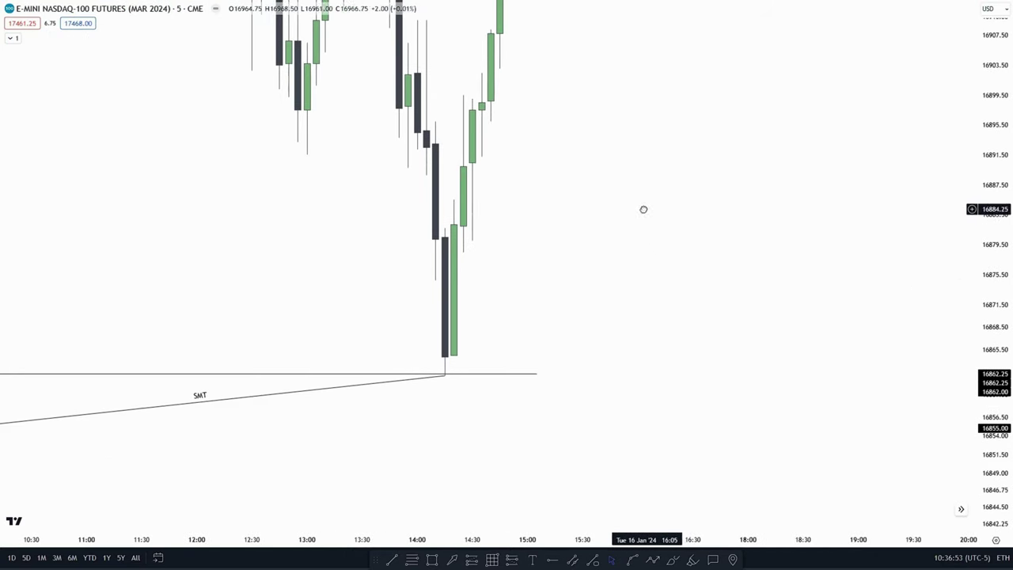
pyautogui.moveTo(1008, 203); pyautogui.dragTo(1007, 285)
pyautogui.moveTo(686, 267); pyautogui.dragTo(784, 330)
# Step: Draw a yellow rectangle over the gap from 16888.75 down to 16881.75, spanning 14:05 to 16:25
pyautogui.moveTo(647, 322); pyautogui.dragTo(623, 324)
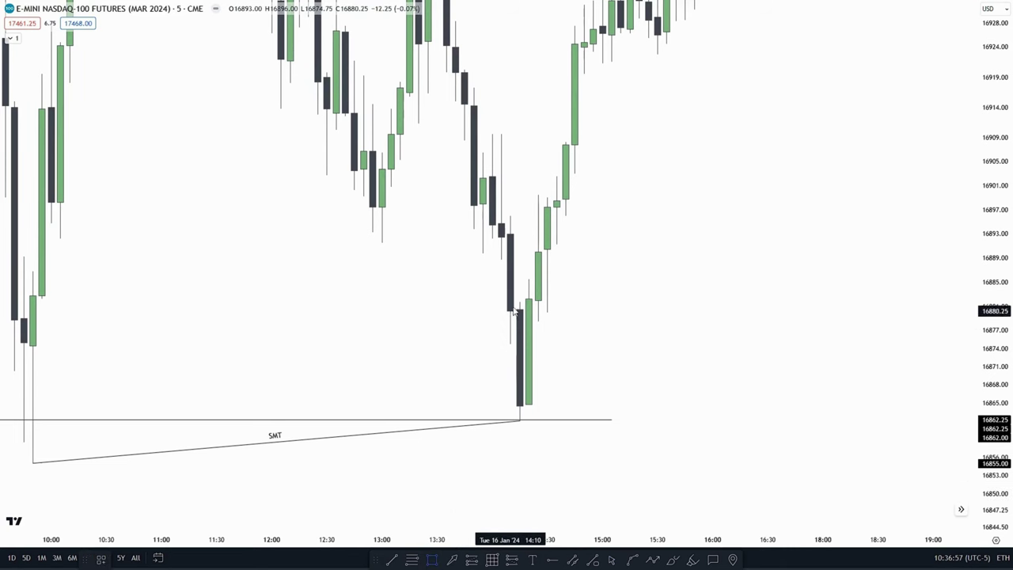
pyautogui.moveTo(502, 260)
pyautogui.mouseDown()
pyautogui.moveTo(676, 275)
pyautogui.moveTo(758, 304)
pyautogui.mouseUp()
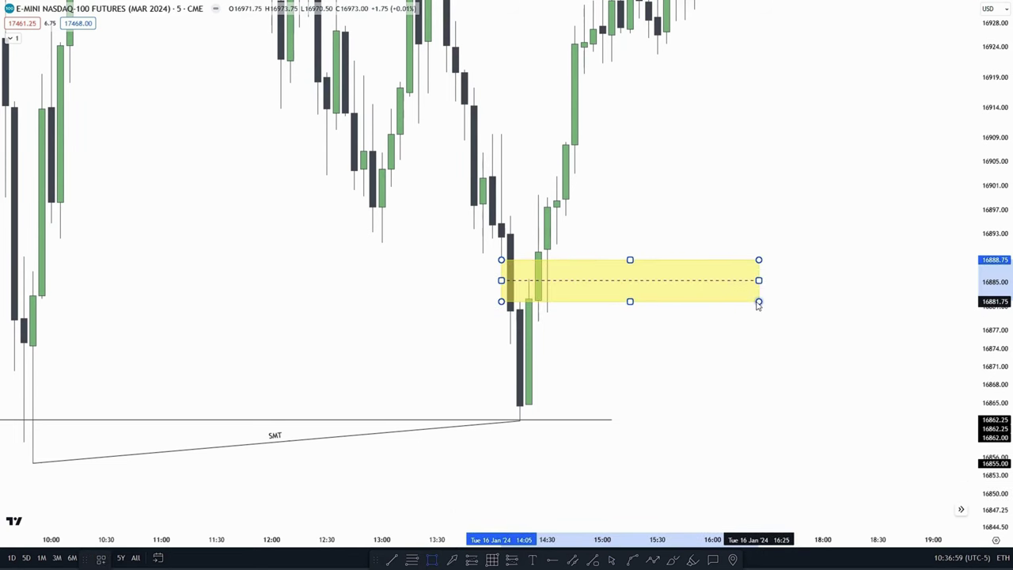
pyautogui.click(470, 237)
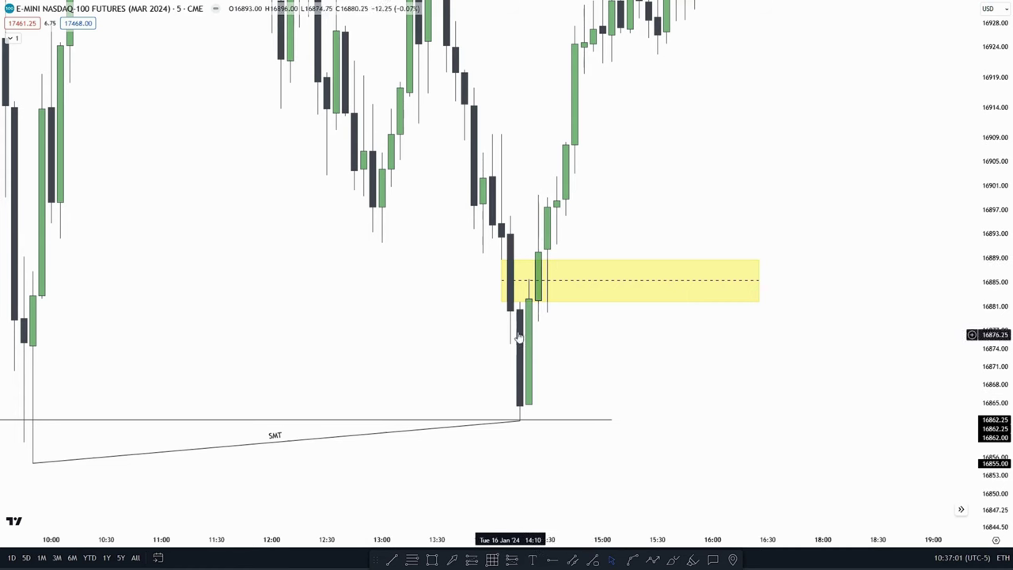
# Step: Draw a second yellow rectangle between 16894.50 and 16892.75 from 14:00 to 18:15, and delete it
pyautogui.moveTo(638, 348); pyautogui.dragTo(608, 360)
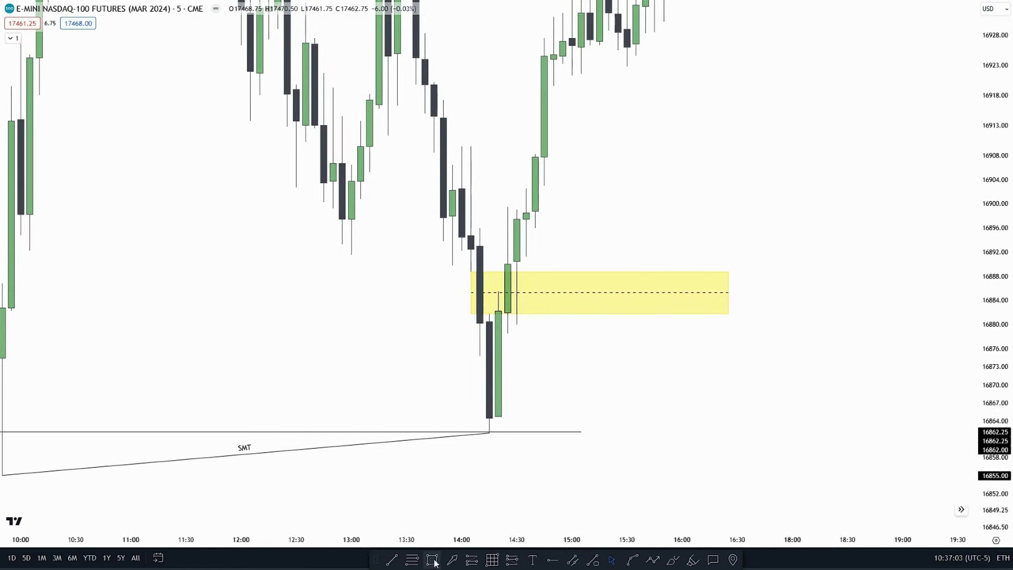
pyautogui.moveTo(464, 238)
pyautogui.mouseDown()
pyautogui.moveTo(784, 263)
pyautogui.moveTo(819, 250)
pyautogui.mouseUp()
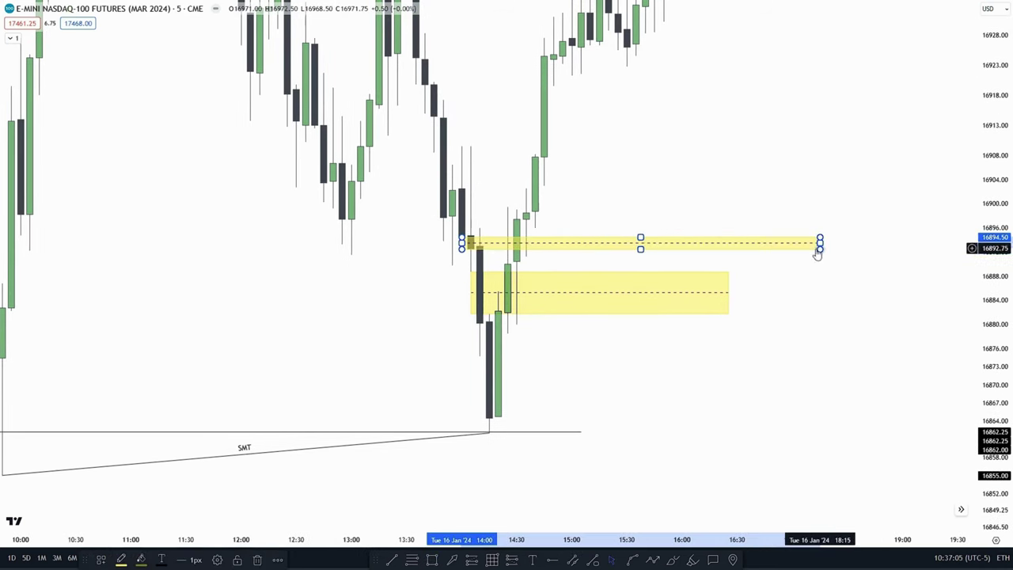
pyautogui.press('Delete')
# Step: Examine the SMT line and the horizontal 16862.25 level back to where that level starts before 07:00
pyautogui.moveTo(641, 398)
pyautogui.mouseDown()
pyautogui.moveTo(598, 319)
pyautogui.moveTo(670, 278)
pyautogui.mouseUp()
pyautogui.moveTo(727, 294); pyautogui.dragTo(632, 310)
pyautogui.scroll(-2, 632, 310)
pyautogui.moveTo(470, 277); pyautogui.dragTo(396, 276)
pyautogui.moveTo(269, 279); pyautogui.dragTo(362, 251)
pyautogui.scroll(-3, 362, 252)
pyautogui.scroll(-1, 363, 258)
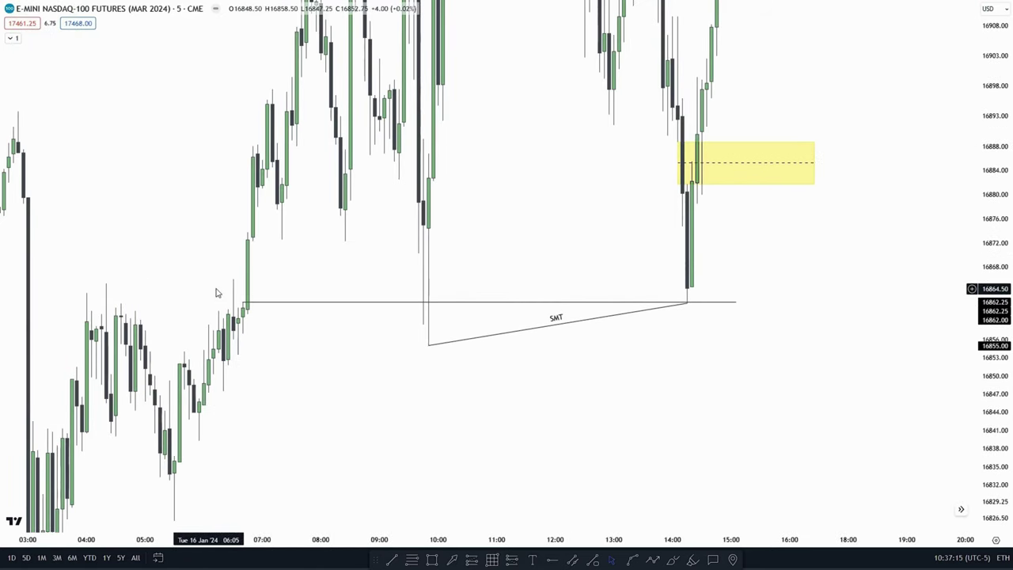
pyautogui.scroll(4, 260, 283)
pyautogui.scroll(-3, 393, 273)
pyautogui.scroll(2, 985, 259)
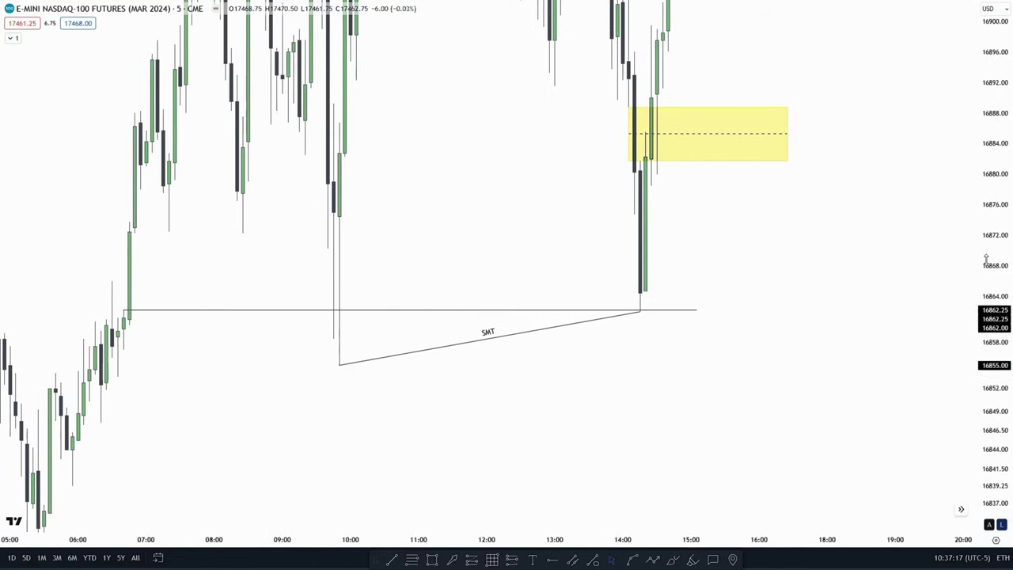
pyautogui.moveTo(561, 402); pyautogui.dragTo(528, 409)
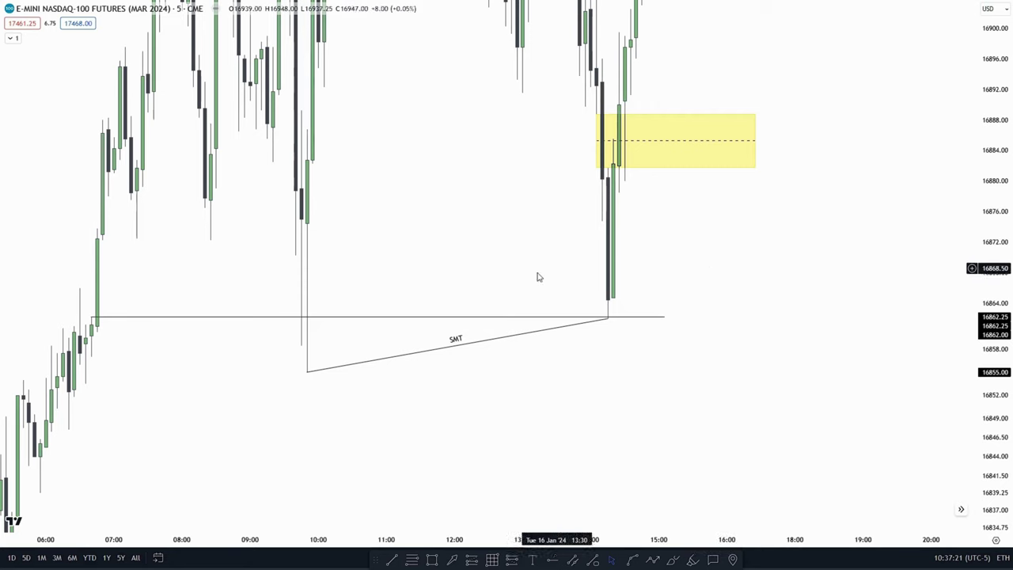
# Step: Examine how the candles between 14:05 and 14:35 trade through the yellow zone above the SMT low
pyautogui.moveTo(532, 240); pyautogui.dragTo(682, 340)
pyautogui.scroll(3, 518, 294)
pyautogui.scroll(2, 672, 338)
pyautogui.scroll(2, 987, 337)
pyautogui.scroll(2, 649, 361)
pyautogui.moveTo(466, 324); pyautogui.dragTo(567, 336)
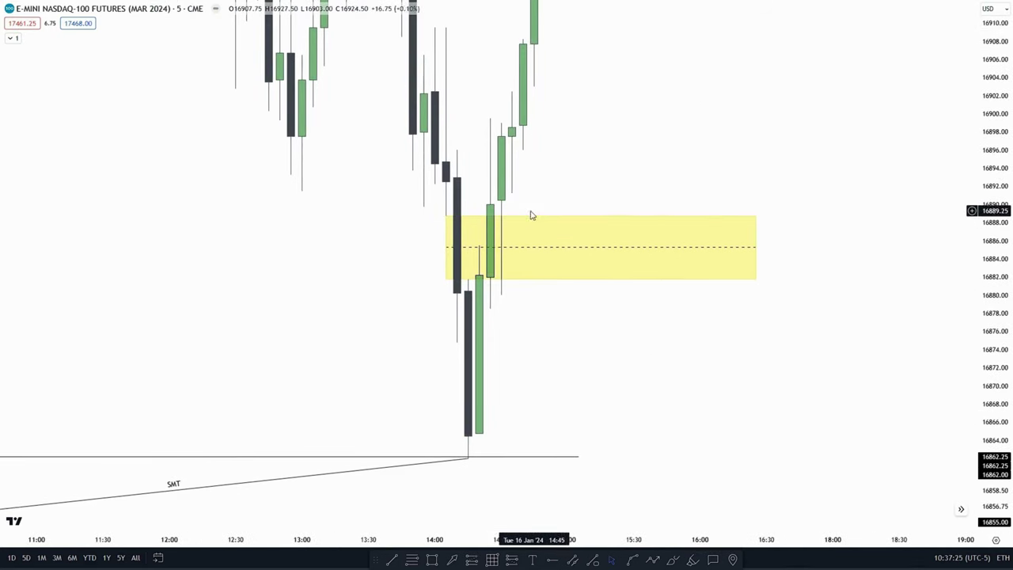
pyautogui.scroll(-3, 419, 267)
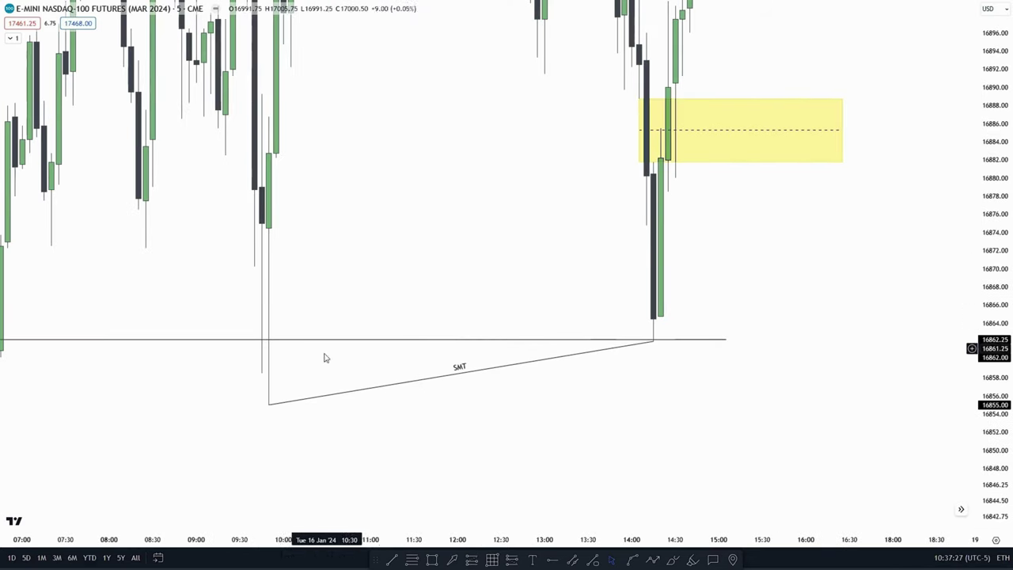
pyautogui.scroll(2, 483, 279)
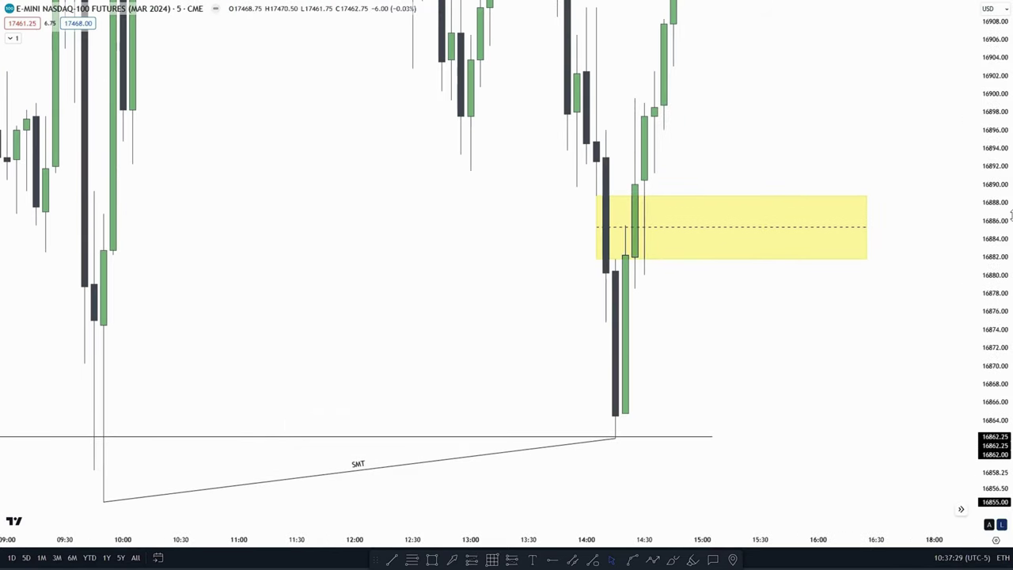
pyautogui.scroll(3, 708, 312)
pyautogui.moveTo(613, 308); pyautogui.dragTo(614, 325)
pyautogui.moveTo(995, 242); pyautogui.dragTo(995, 349)
pyautogui.moveTo(994, 304); pyautogui.dragTo(995, 243)
pyautogui.moveTo(613, 176); pyautogui.dragTo(528, 242)
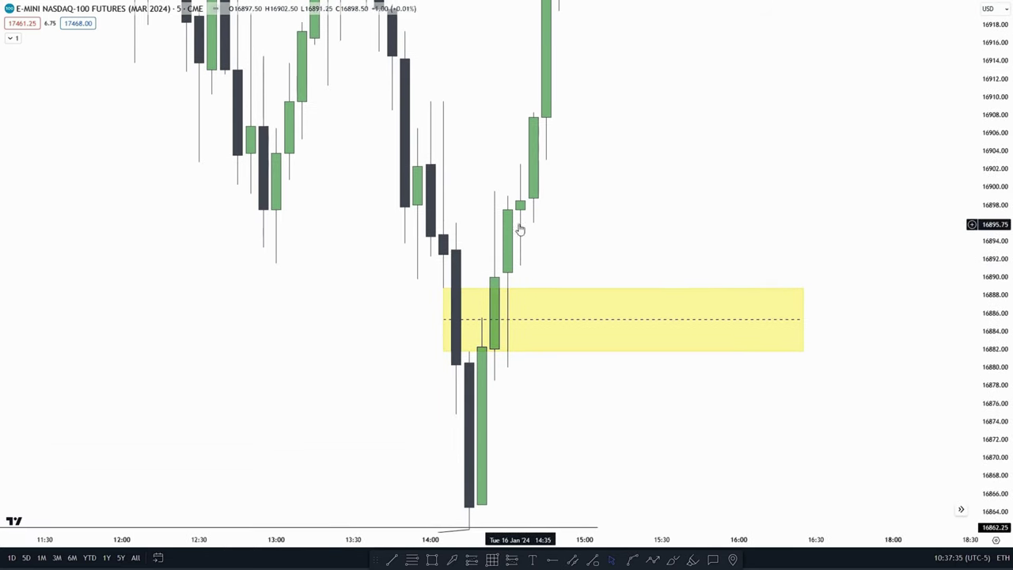
# Step: Draw a horizontal trend line at 16909.50 from 14:00 to 14:45 and label it IRL
pyautogui.moveTo(992, 214); pyautogui.dragTo(989, 257)
pyautogui.moveTo(634, 232); pyautogui.dragTo(606, 293)
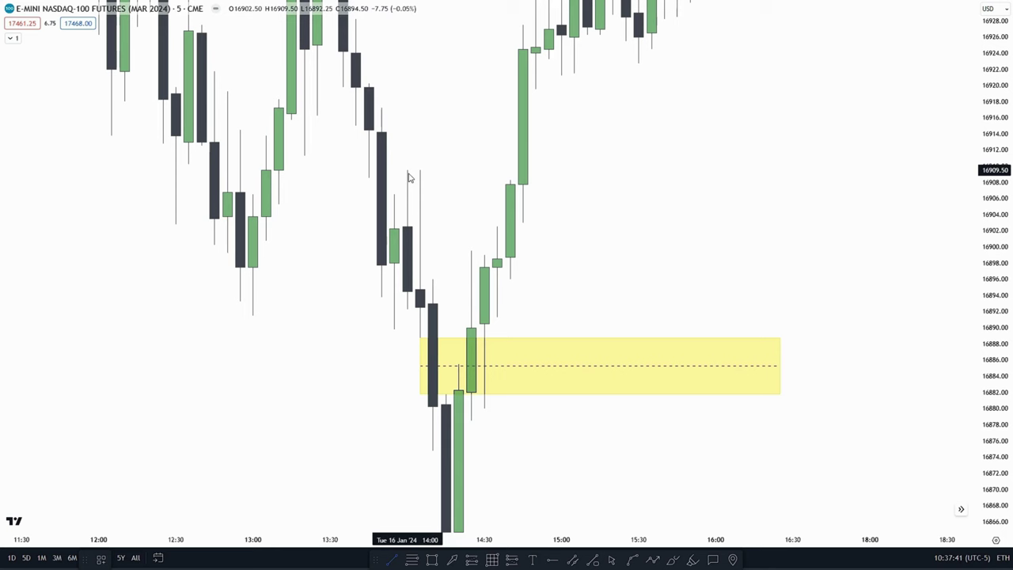
pyautogui.click(523, 171)
pyautogui.click(630, 174)
pyautogui.keyDown('shift'); pyautogui.click(434, 171); pyautogui.keyUp('shift')
pyautogui.click(553, 241)
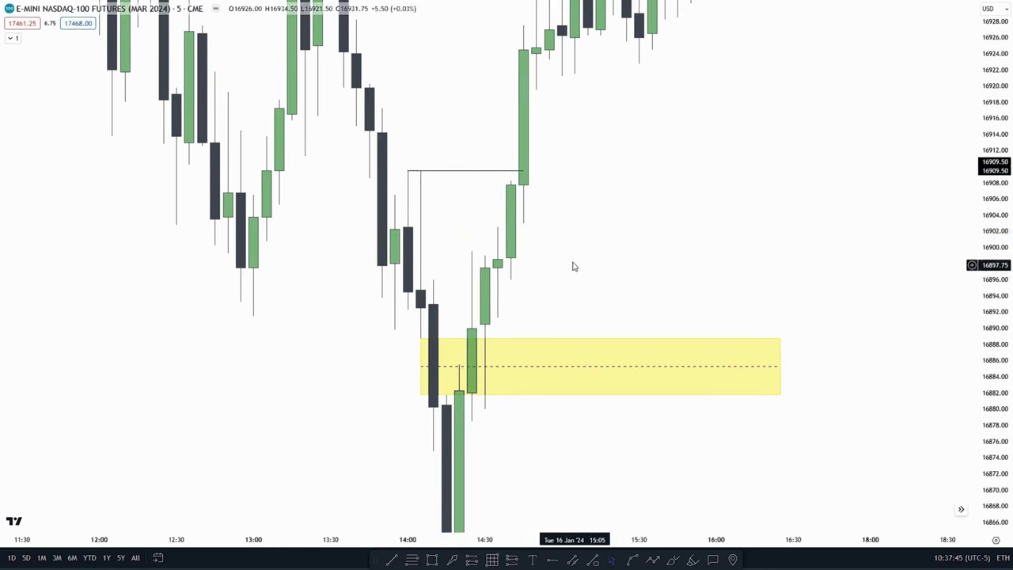
pyautogui.doubleClick(443, 171)
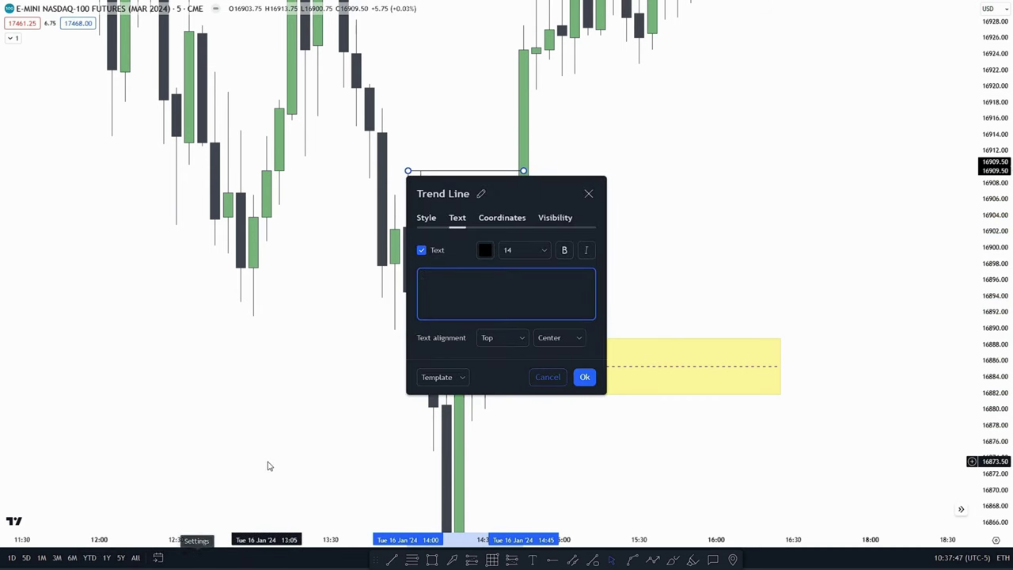
pyautogui.click(583, 377)
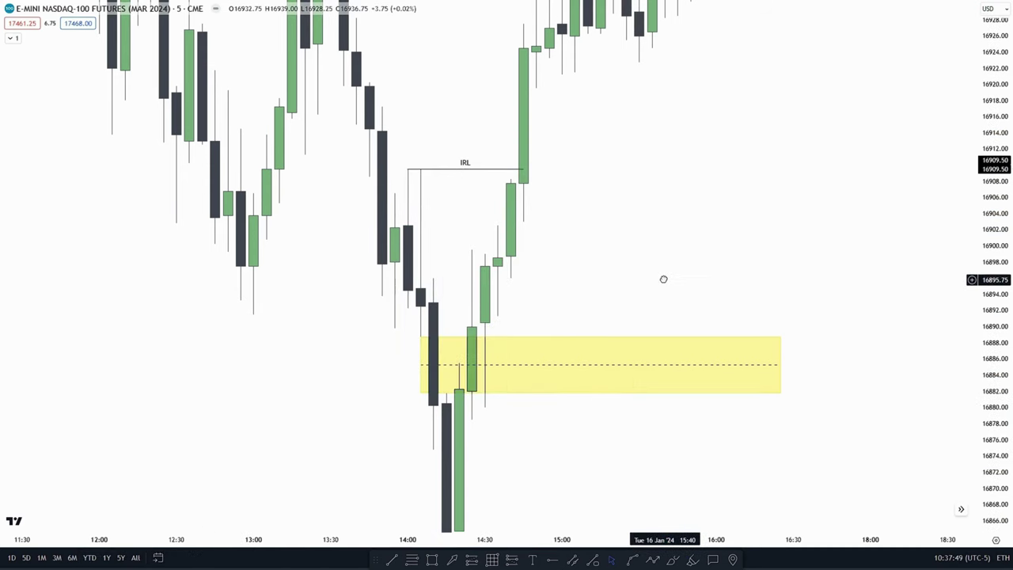
pyautogui.hscroll(3, 574, 230)
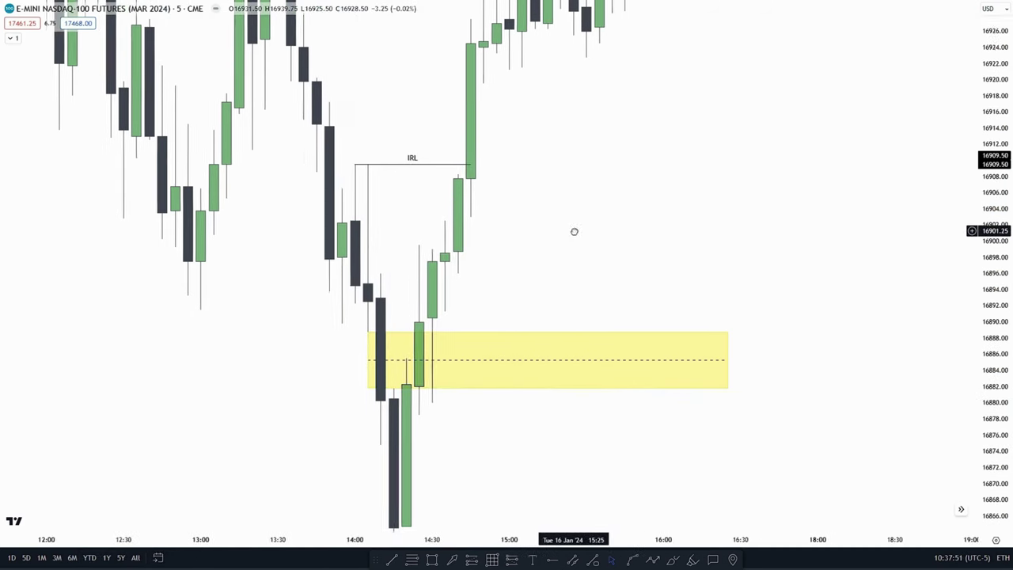
pyautogui.moveTo(318, 183)
pyautogui.mouseDown()
pyautogui.moveTo(558, 215)
pyautogui.moveTo(690, 190)
pyautogui.mouseUp()
pyautogui.click(691, 192)
pyautogui.press('Delete')
# Step: Examine the IRL level, the yellow zone and the candles leading into the 14:15 low
pyautogui.moveTo(601, 259); pyautogui.dragTo(656, 186)
pyautogui.scroll(-2, 769, 360)
pyautogui.moveTo(722, 375); pyautogui.dragTo(686, 363)
pyautogui.moveTo(994, 352); pyautogui.dragTo(993, 290)
pyautogui.moveTo(601, 178); pyautogui.dragTo(663, 227)
pyautogui.scroll(2, 485, 191)
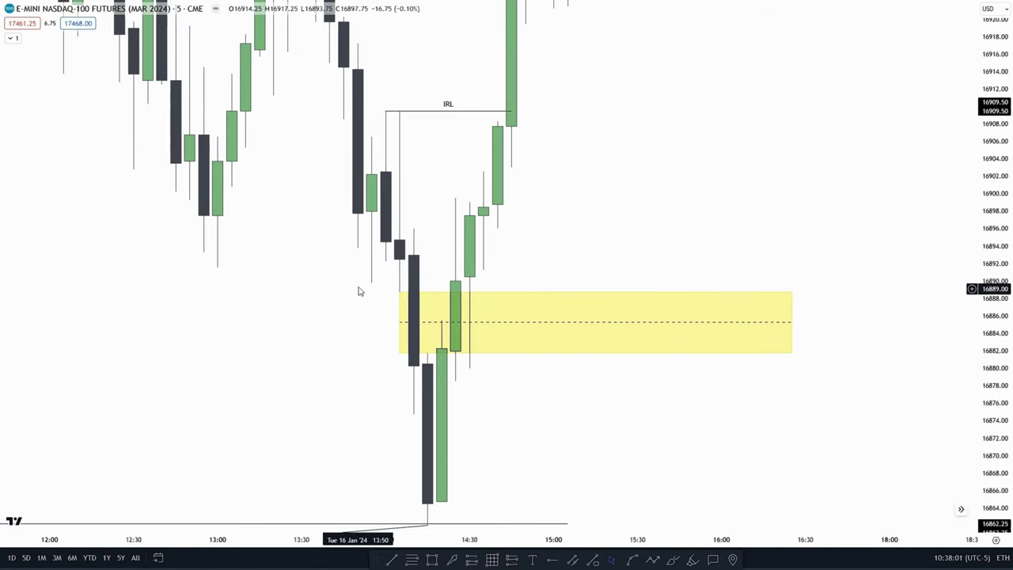
pyautogui.moveTo(684, 178); pyautogui.dragTo(680, 146)
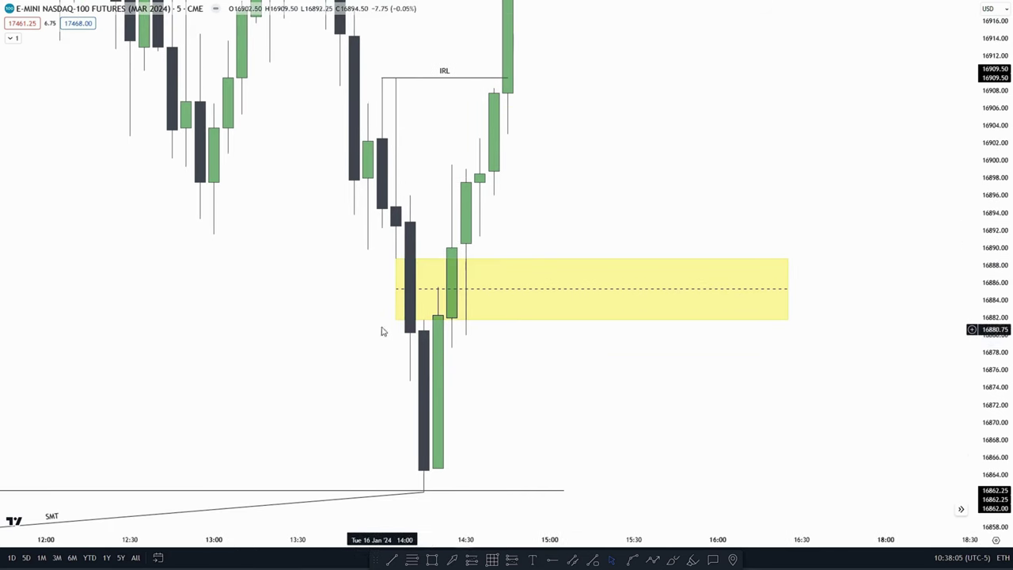
pyautogui.moveTo(536, 388); pyautogui.dragTo(502, 396)
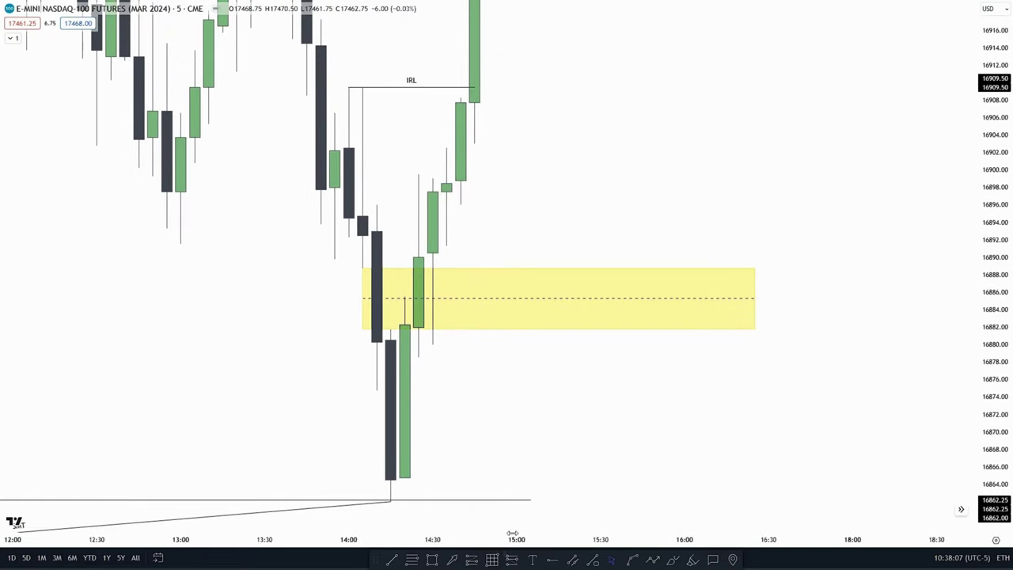
# Step: Place a long position with entry at 16888.75, stop at 16862.25 and target at 16915.75
pyautogui.moveTo(476, 475); pyautogui.dragTo(506, 424)
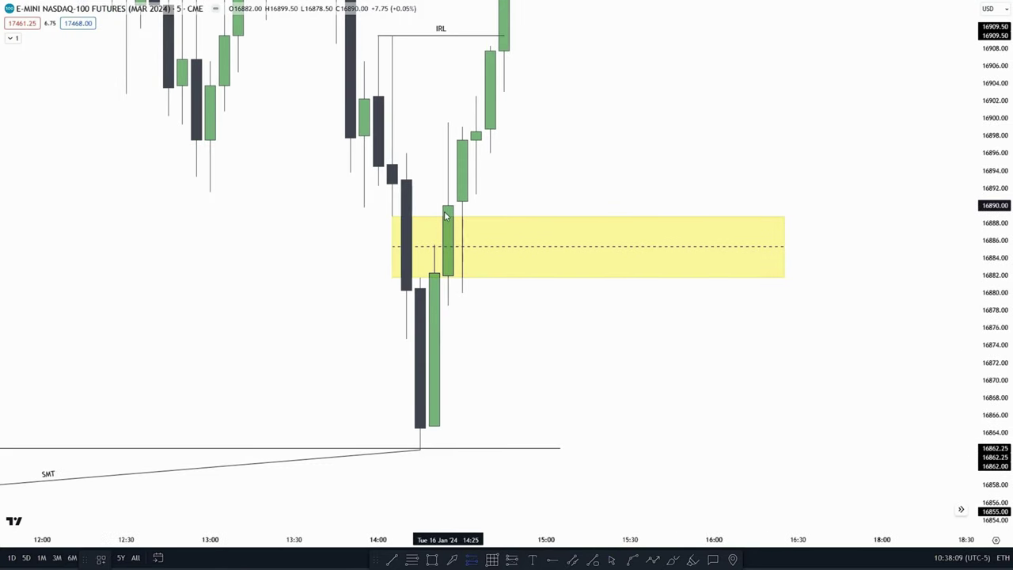
pyautogui.click(445, 213)
pyautogui.moveTo(507, 245); pyautogui.dragTo(485, 254)
pyautogui.click(632, 296)
pyautogui.moveTo(658, 150); pyautogui.dragTo(688, 211)
pyautogui.moveTo(994, 216); pyautogui.dragTo(994, 277)
pyautogui.moveTo(822, 302); pyautogui.dragTo(812, 288)
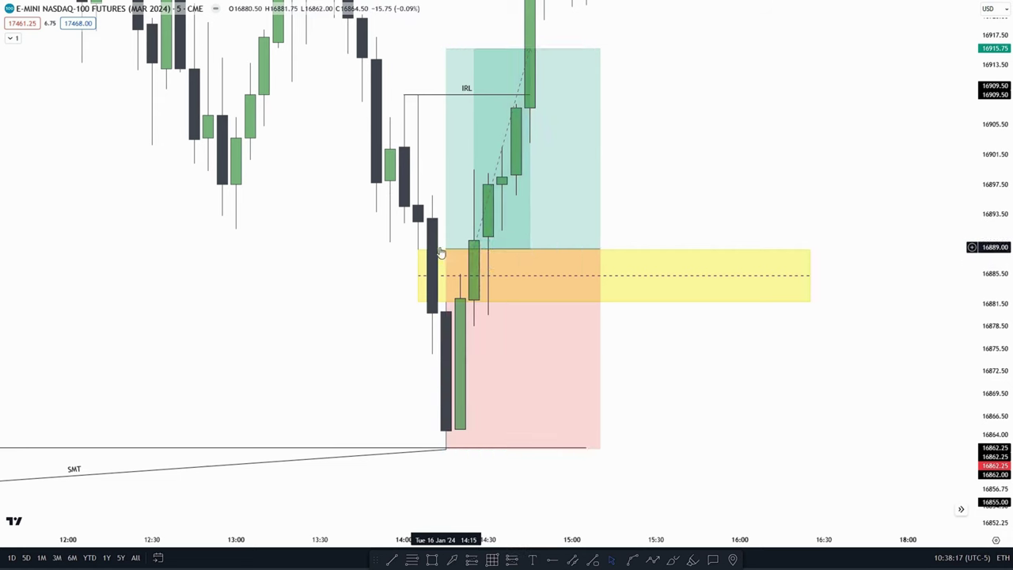
# Step: Adjust the long position's width so that it spans 14:15 to 15:20
pyautogui.moveTo(446, 249)
pyautogui.mouseDown()
pyautogui.moveTo(475, 239)
pyautogui.moveTo(416, 247)
pyautogui.moveTo(432, 248)
pyautogui.mouseUp()
pyautogui.click(657, 217)
pyautogui.moveTo(496, 278); pyautogui.dragTo(506, 280)
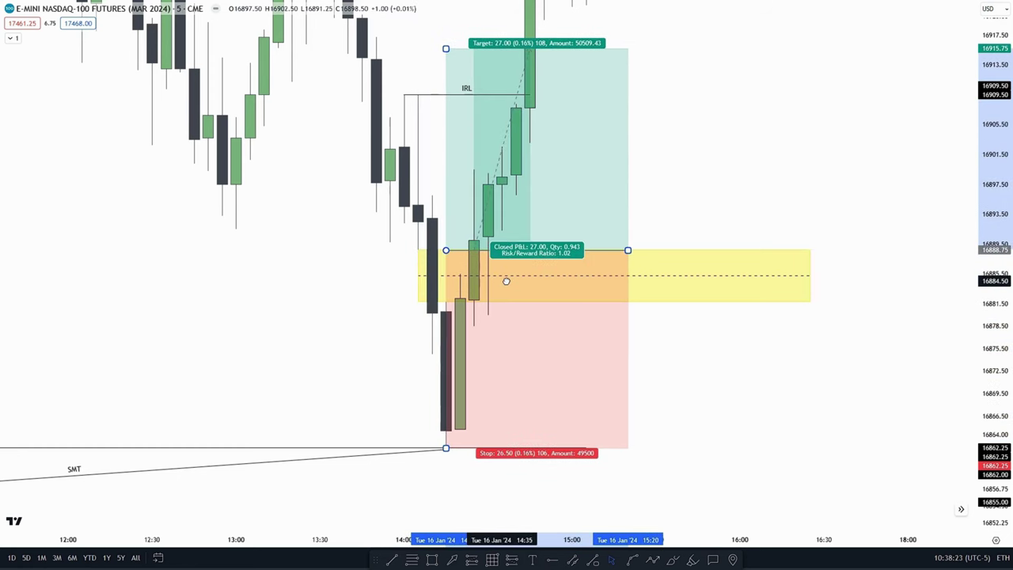
pyautogui.click(661, 223)
# Step: Examine the long position's entry, stop and target against the yellow zone, the IRL level and the surrounding candles
pyautogui.moveTo(345, 267); pyautogui.dragTo(367, 329)
pyautogui.moveTo(869, 185); pyautogui.dragTo(830, 217)
pyautogui.moveTo(342, 350); pyautogui.dragTo(382, 364)
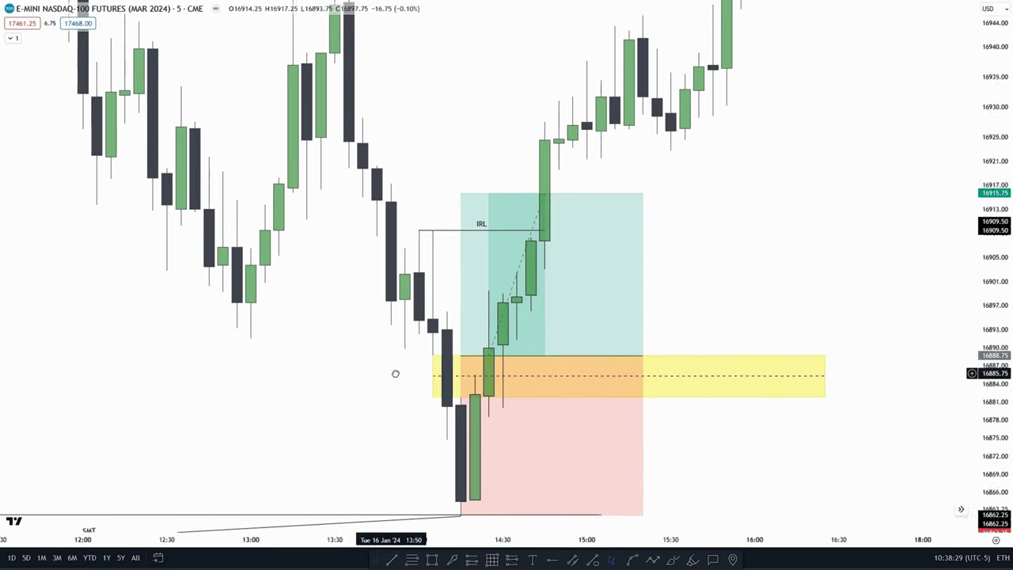
pyautogui.moveTo(791, 283); pyautogui.dragTo(826, 180)
pyautogui.moveTo(994, 238); pyautogui.dragTo(994, 97)
pyautogui.scroll(2, 353, 274)
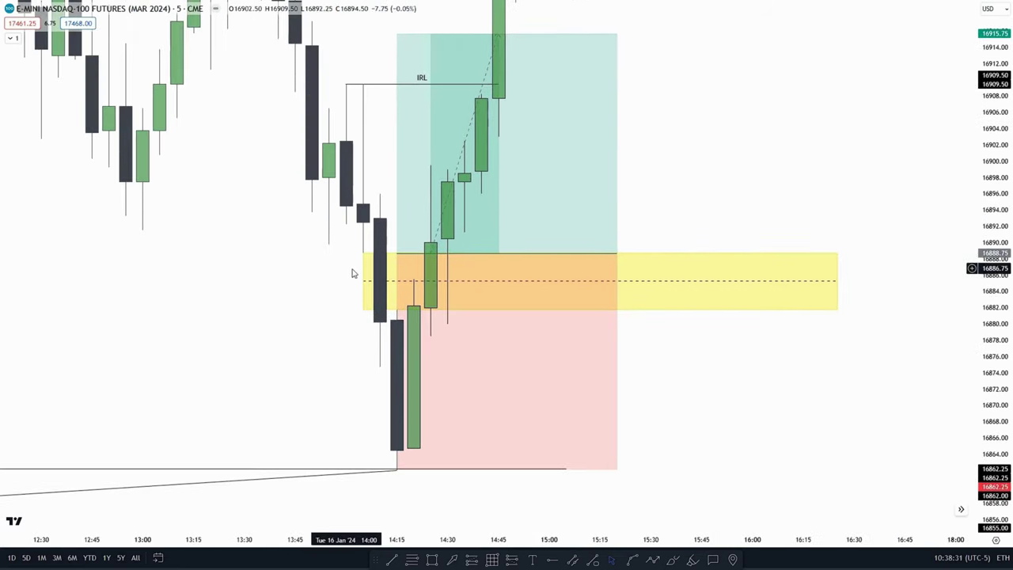
pyautogui.moveTo(477, 295); pyautogui.dragTo(470, 287)
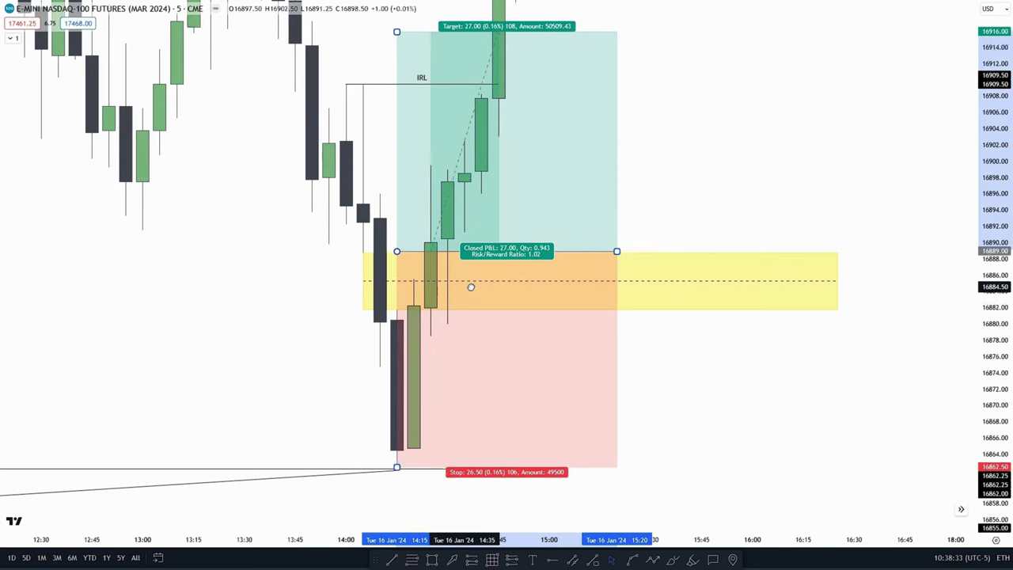
pyautogui.moveTo(298, 221); pyautogui.dragTo(299, 199)
pyautogui.moveTo(332, 240); pyautogui.dragTo(372, 291)
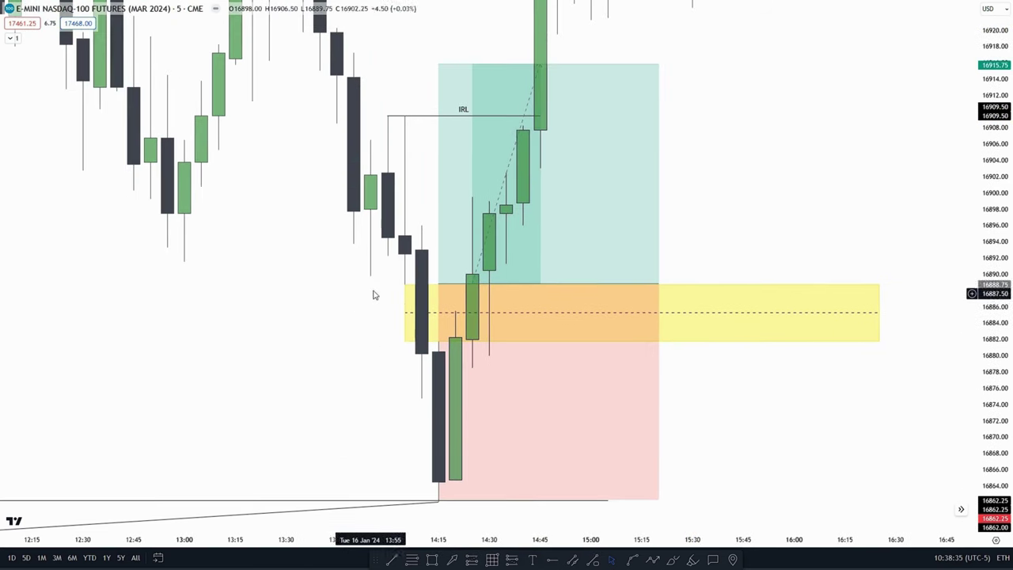
# Step: Extend the start of the long position back to 14:05
pyautogui.moveTo(440, 289); pyautogui.dragTo(411, 291)
pyautogui.moveTo(557, 316); pyautogui.dragTo(550, 315)
pyautogui.click(809, 383)
# Step: Raise the long position's stop to 16878.50, just below the yellow zone
pyautogui.scroll(-2, 857, 354)
pyautogui.moveTo(809, 383); pyautogui.dragTo(817, 341)
pyautogui.moveTo(994, 340); pyautogui.dragTo(994, 307)
pyautogui.moveTo(765, 349); pyautogui.dragTo(720, 323)
pyautogui.scroll(1, 704, 336)
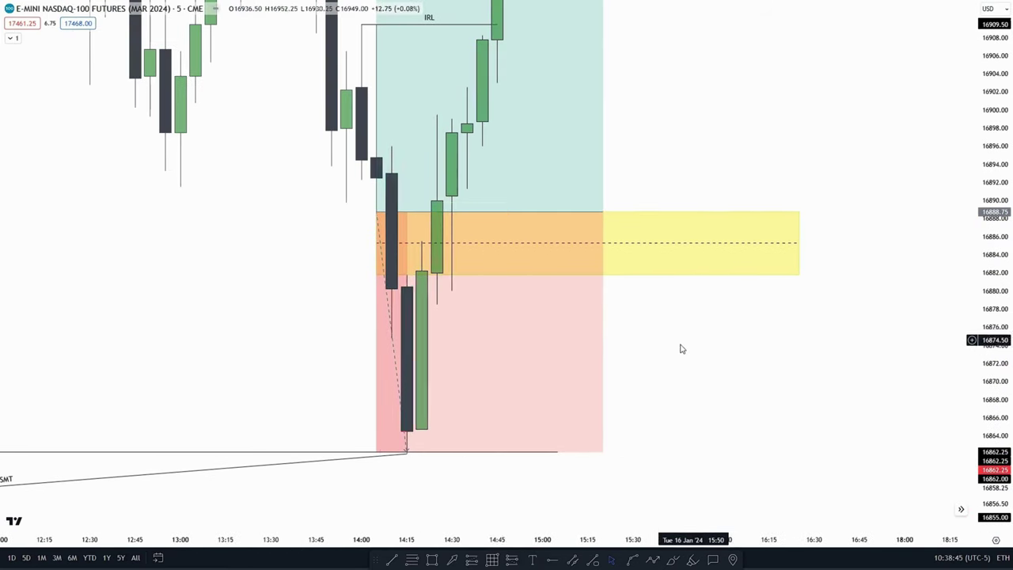
pyautogui.moveTo(376, 452); pyautogui.dragTo(388, 307)
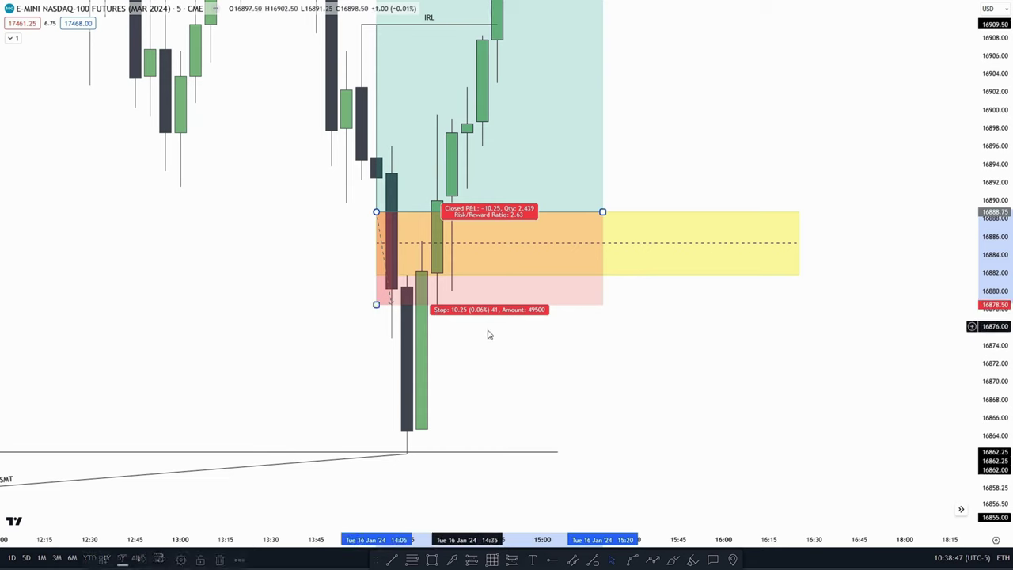
# Step: Lower the long position's target to the IRL level at 16909.50
pyautogui.click(712, 363)
pyautogui.moveTo(730, 336); pyautogui.dragTo(726, 407)
pyautogui.scroll(-2, 773, 188)
pyautogui.moveTo(772, 188); pyautogui.dragTo(759, 316)
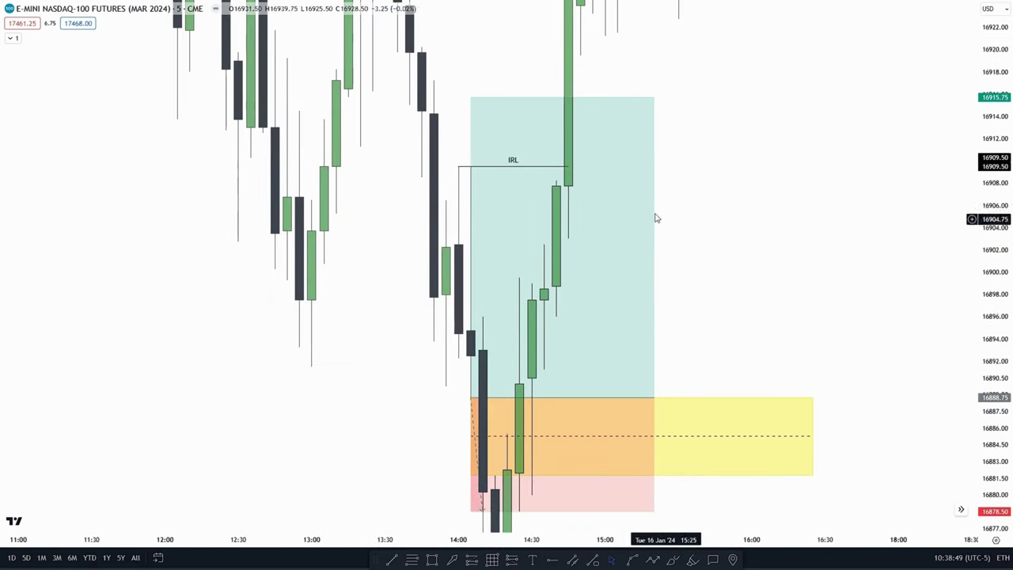
pyautogui.moveTo(470, 95); pyautogui.dragTo(459, 158)
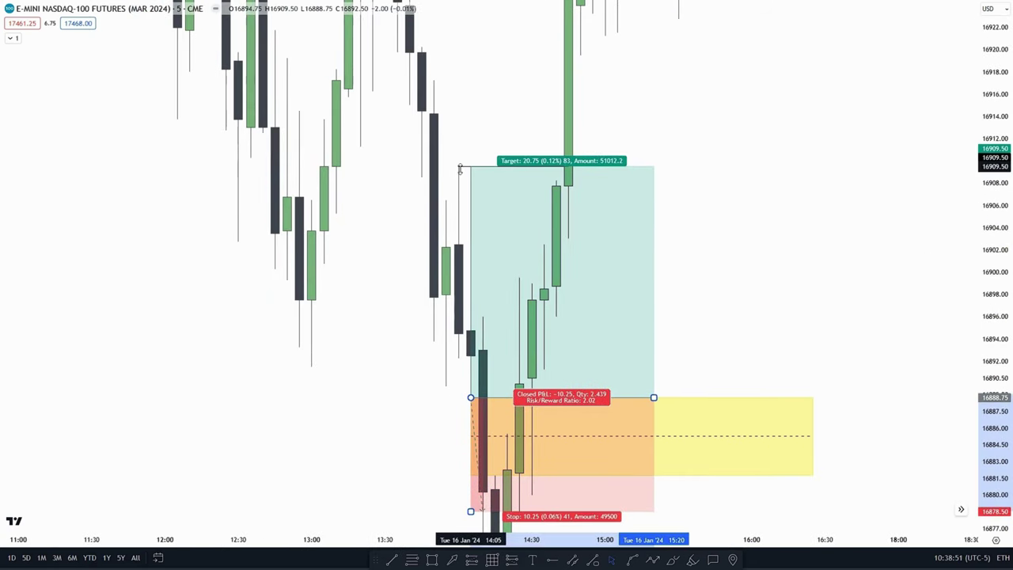
# Step: Review the five-rule checklist beside the long position, the SMT line and the horizontal liquidity level
pyautogui.moveTo(897, 257); pyautogui.dragTo(866, 194)
pyautogui.moveTo(992, 188); pyautogui.dragTo(992, 141)
pyautogui.scroll(-2, 813, 242)
pyautogui.moveTo(814, 242); pyautogui.dragTo(731, 172)
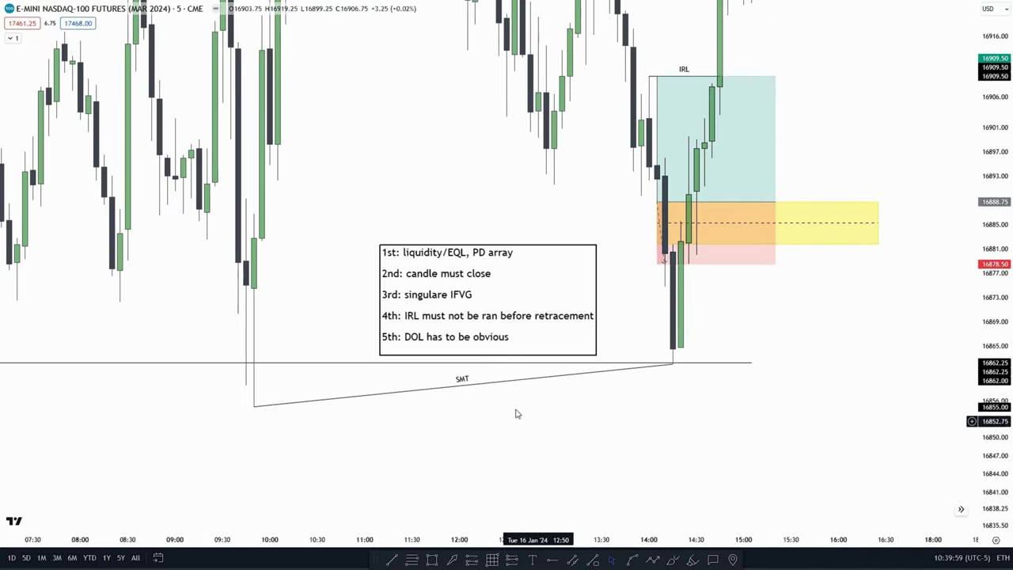
pyautogui.moveTo(474, 200); pyautogui.dragTo(357, 171)
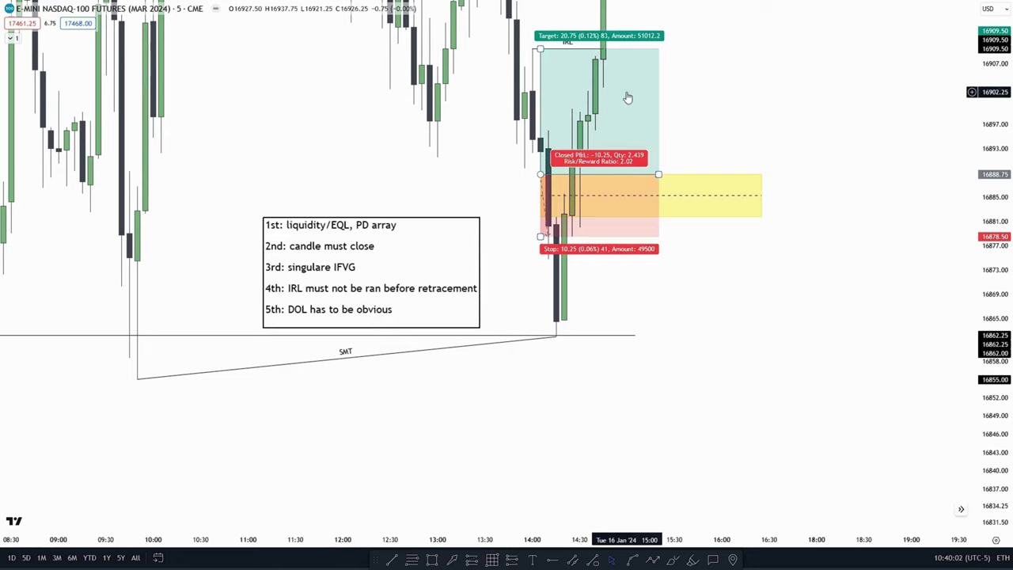
pyautogui.moveTo(755, 310); pyautogui.dragTo(767, 364)
pyautogui.moveTo(992, 429); pyautogui.dragTo(992, 382)
pyautogui.moveTo(736, 368); pyautogui.dragTo(770, 317)
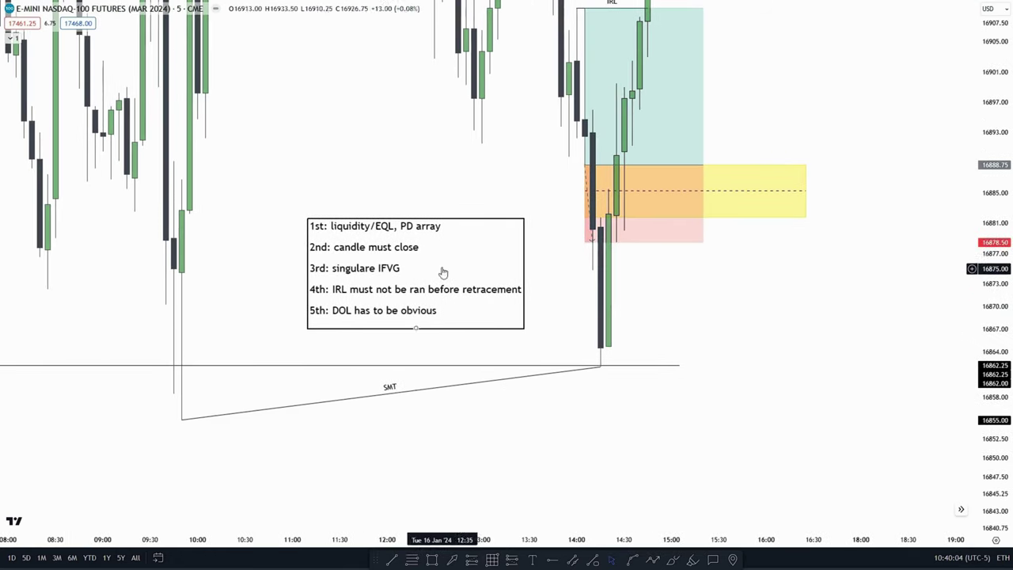
pyautogui.moveTo(332, 231); pyautogui.dragTo(395, 188)
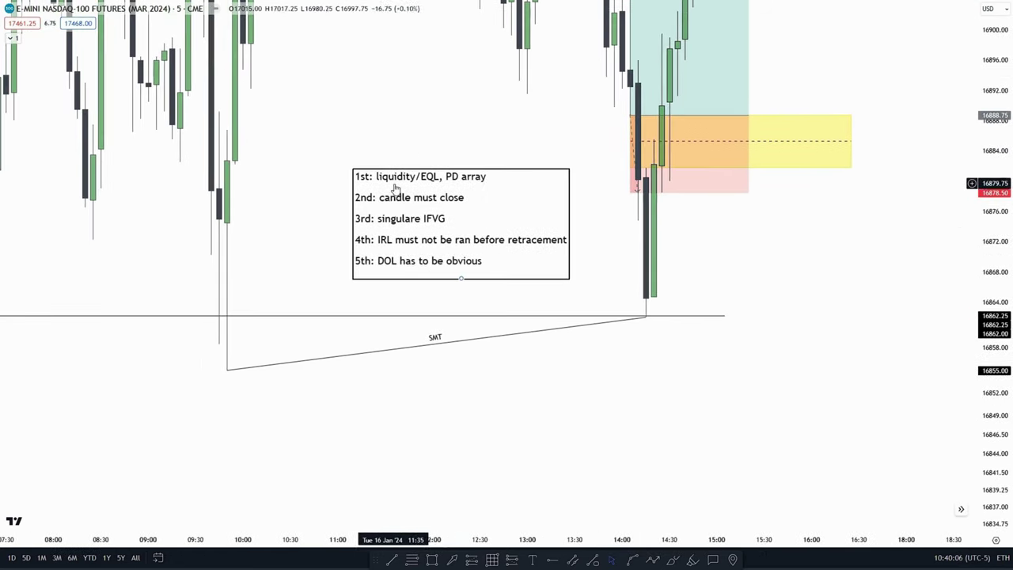
# Step: Examine the swept liquidity level and the SMT line against the checklist's first rule, liquidity/EQL and PD array
pyautogui.moveTo(505, 132); pyautogui.dragTo(518, 116)
pyautogui.moveTo(478, 171); pyautogui.dragTo(445, 136)
pyautogui.moveTo(590, 228); pyautogui.dragTo(587, 218)
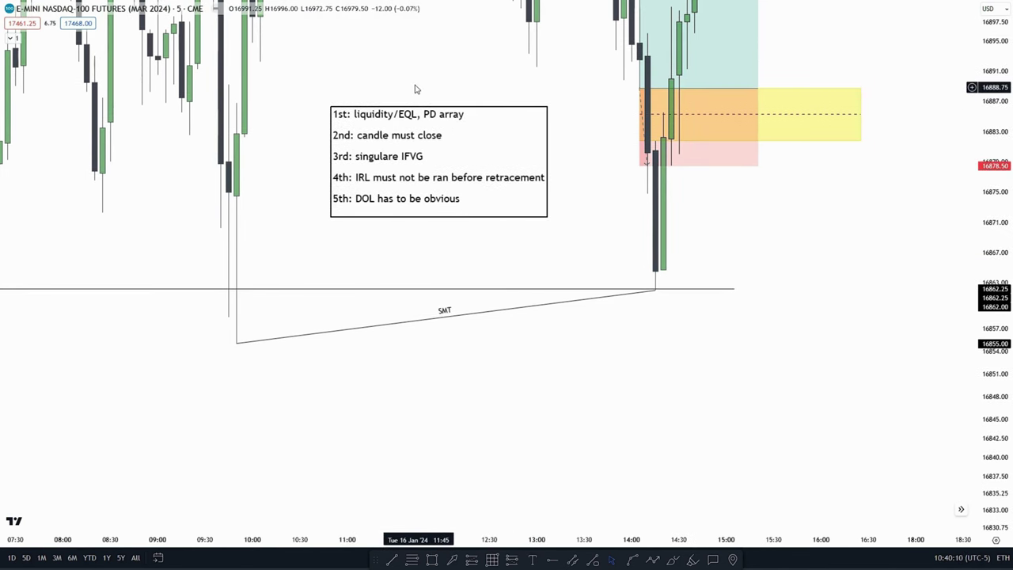
pyautogui.moveTo(361, 92); pyautogui.dragTo(366, 69)
pyautogui.moveTo(647, 155); pyautogui.dragTo(672, 130)
pyautogui.scroll(-2, 355, 309)
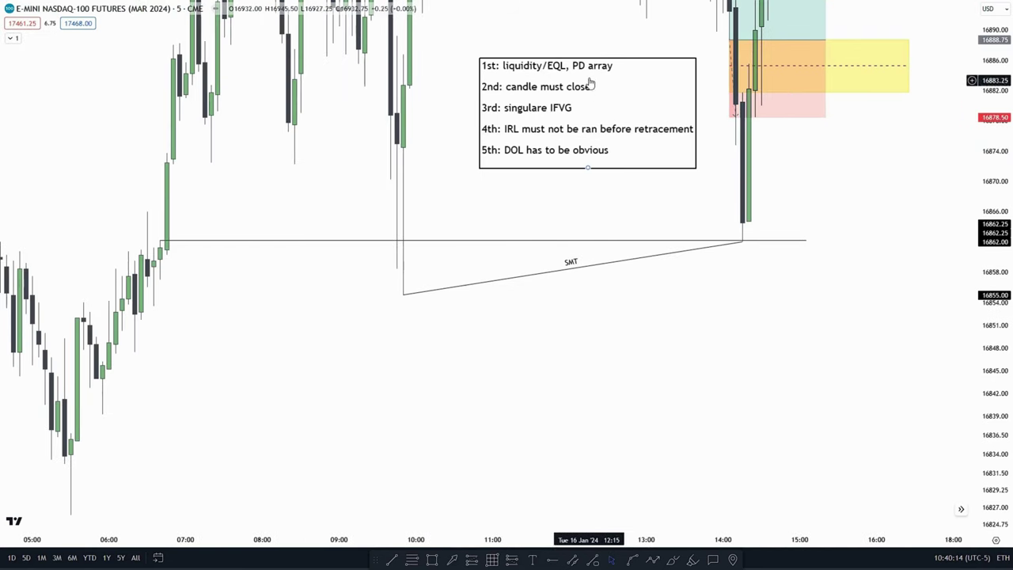
pyautogui.moveTo(660, 209); pyautogui.dragTo(625, 251)
pyautogui.moveTo(576, 159); pyautogui.dragTo(530, 152)
pyautogui.moveTo(423, 70); pyautogui.dragTo(380, 104)
pyautogui.moveTo(992, 265); pyautogui.dragTo(992, 233)
pyautogui.moveTo(769, 262); pyautogui.dragTo(814, 332)
pyautogui.scroll(2, 795, 329)
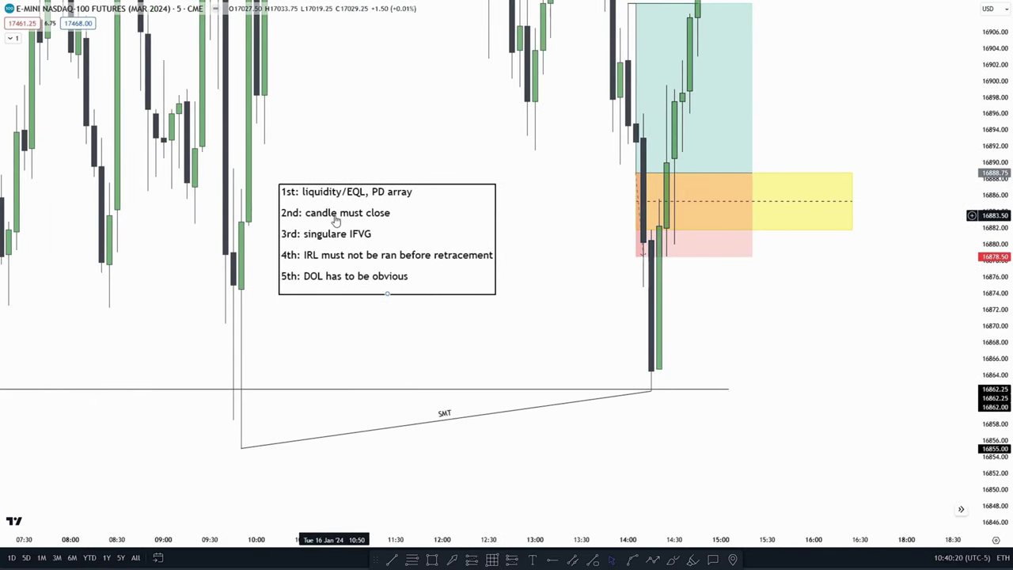
# Step: Examine the candle closes through the yellow zone against the candle-close and singular IFVG rules
pyautogui.moveTo(561, 256); pyautogui.dragTo(619, 314)
pyautogui.moveTo(992, 317); pyautogui.dragTo(992, 273)
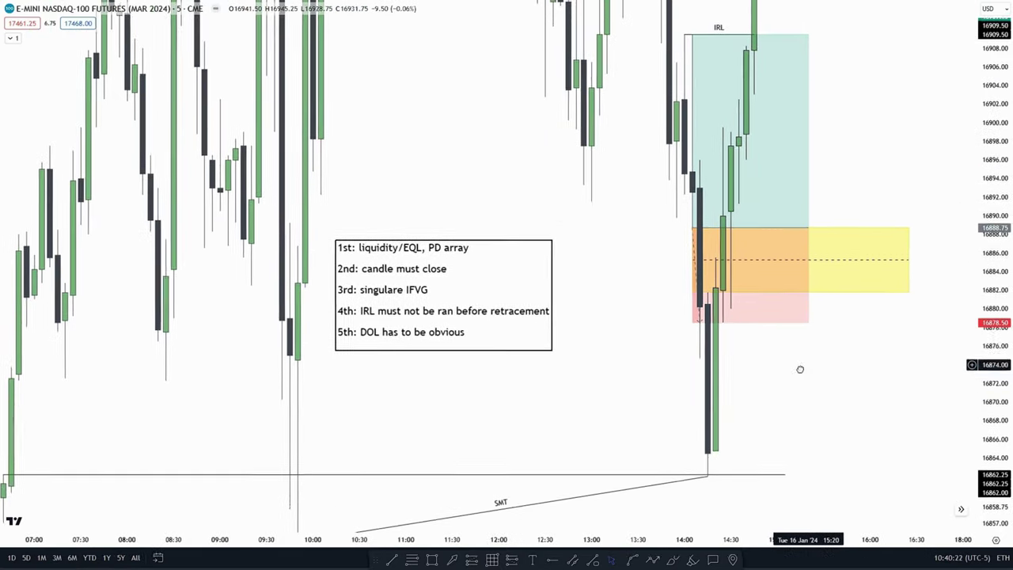
pyautogui.moveTo(798, 369); pyautogui.dragTo(717, 397)
pyautogui.scroll(2, 663, 407)
pyautogui.moveTo(479, 234); pyautogui.dragTo(467, 231)
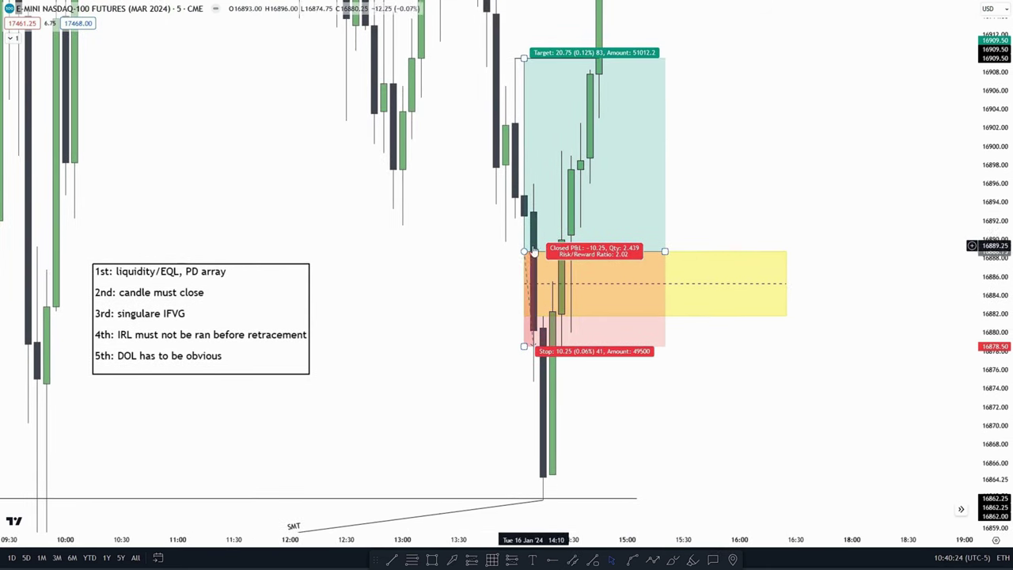
pyautogui.moveTo(429, 270); pyautogui.dragTo(495, 185)
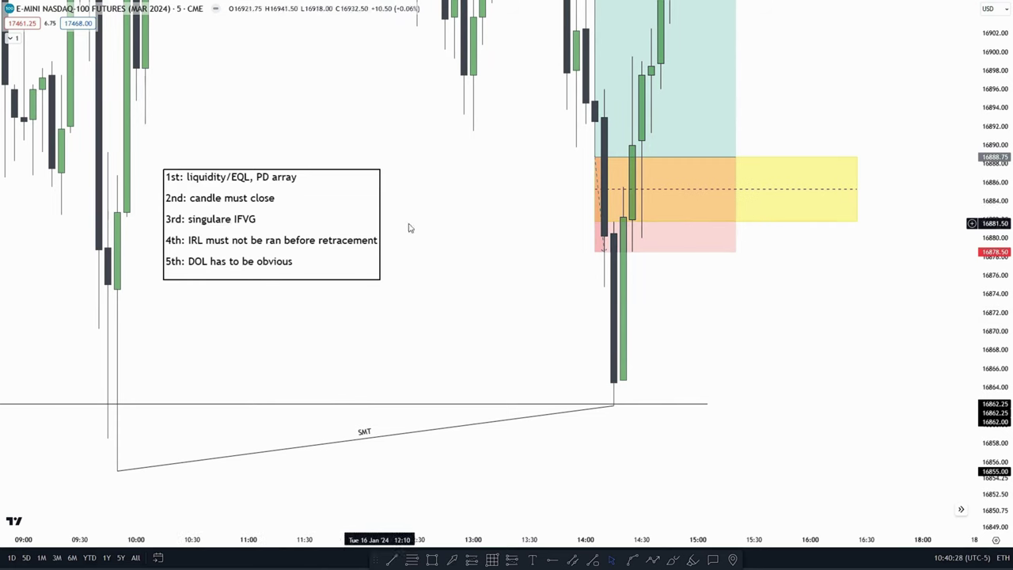
pyautogui.scroll(3, 409, 227)
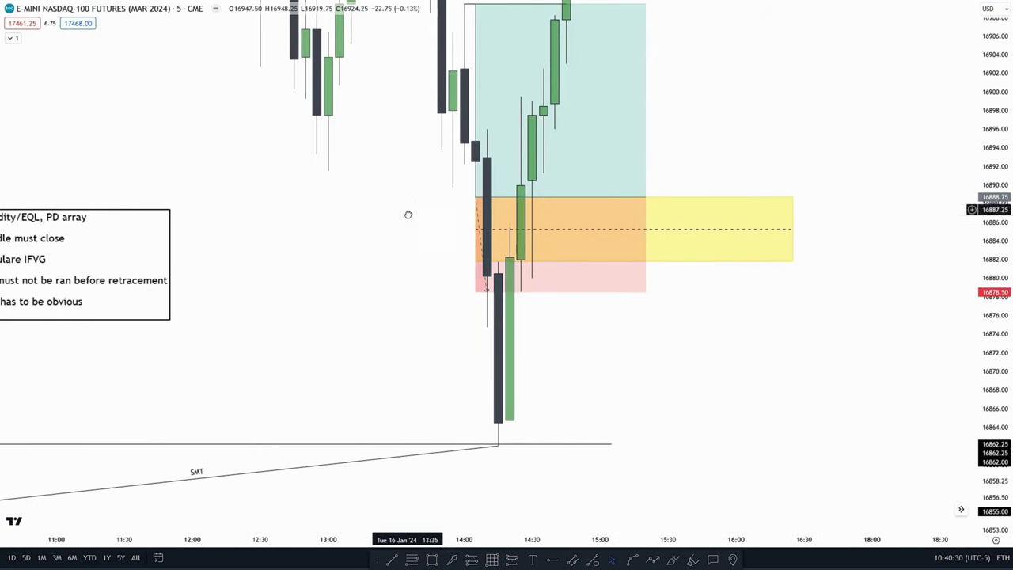
pyautogui.moveTo(409, 214); pyautogui.dragTo(394, 261)
pyautogui.moveTo(532, 405); pyautogui.dragTo(515, 352)
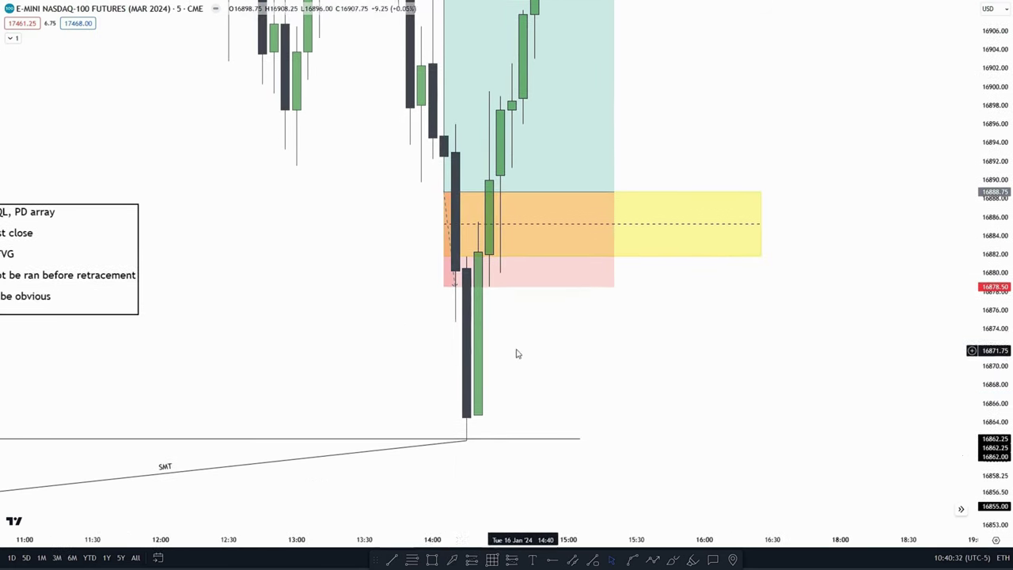
pyautogui.moveTo(601, 364); pyautogui.dragTo(676, 343)
pyautogui.scroll(-1, 188, 271)
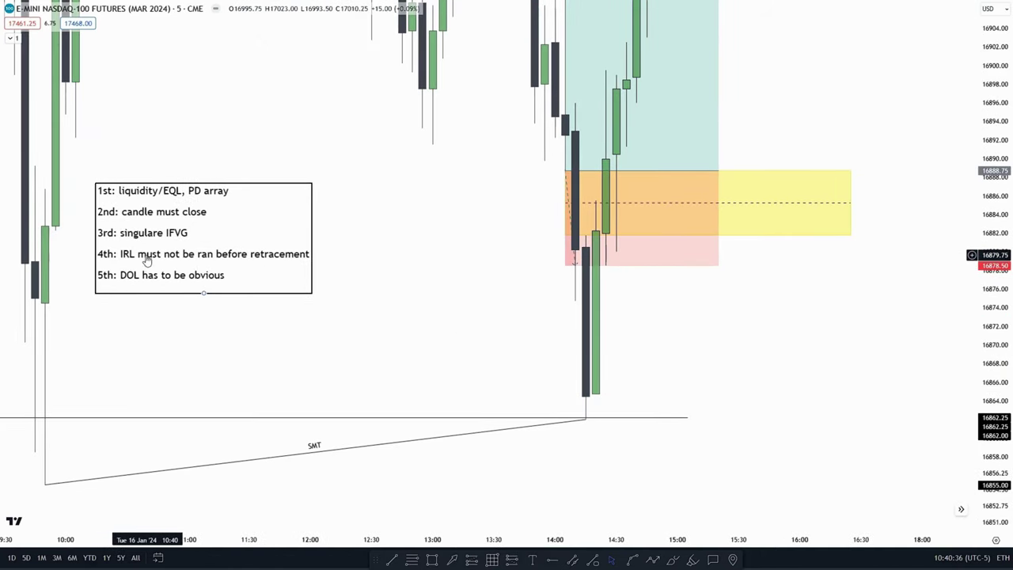
# Step: Examine the IRL level and the retracement into the yellow zone against the checklist's fourth rule
pyautogui.moveTo(408, 257); pyautogui.dragTo(401, 316)
pyautogui.scroll(1, 401, 316)
pyautogui.moveTo(801, 135); pyautogui.dragTo(778, 147)
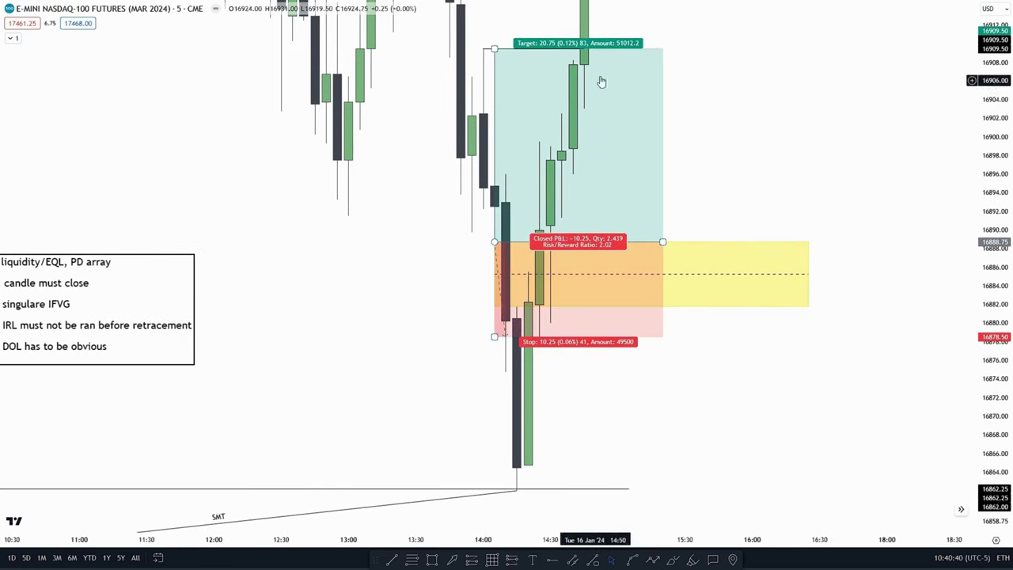
pyautogui.moveTo(509, 46); pyautogui.dragTo(490, 62)
pyautogui.moveTo(858, 157); pyautogui.dragTo(830, 130)
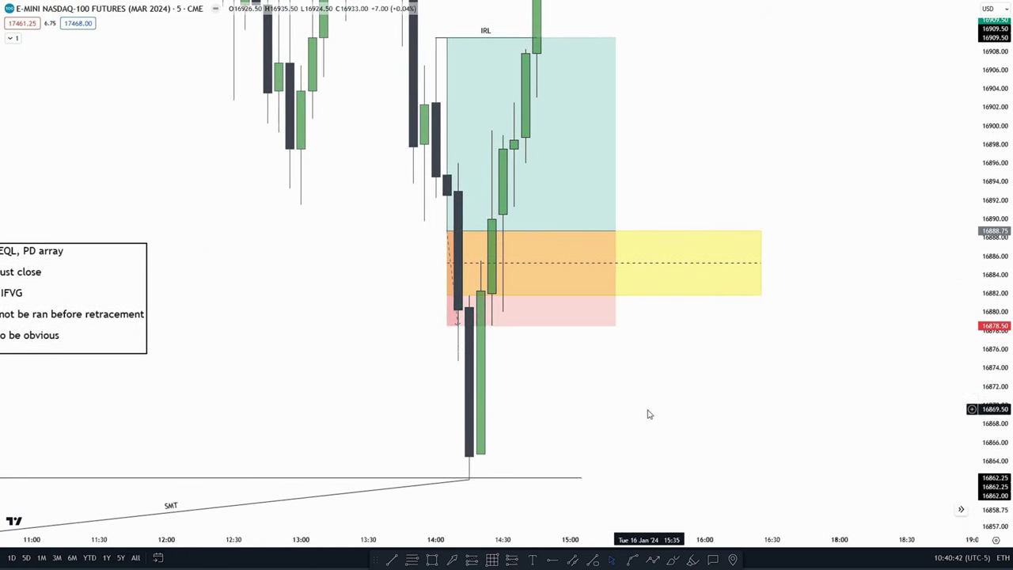
pyautogui.moveTo(647, 409); pyautogui.dragTo(652, 418)
pyautogui.moveTo(375, 290); pyautogui.dragTo(520, 177)
pyautogui.moveTo(454, 202); pyautogui.dragTo(523, 204)
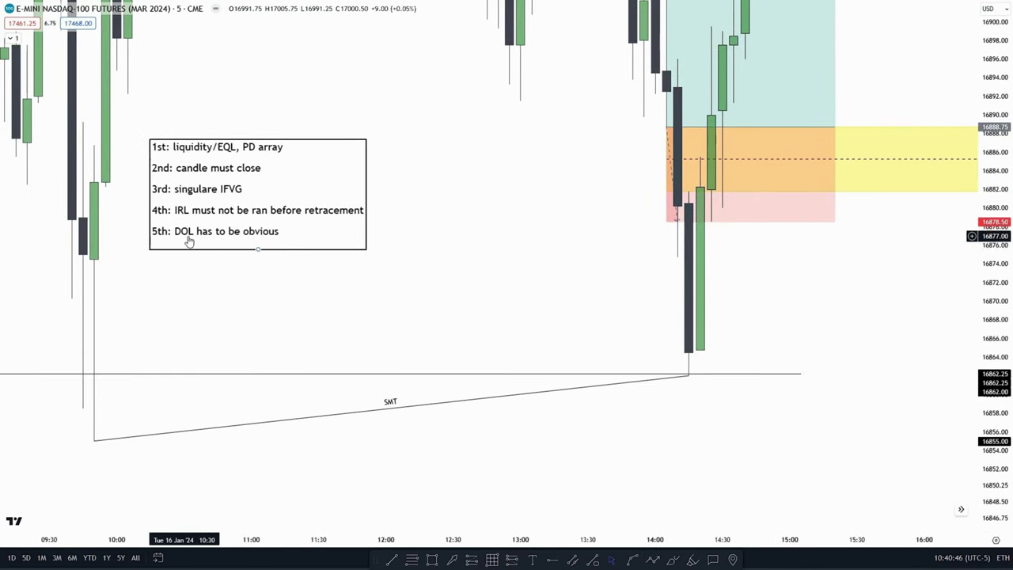
# Step: Examine the price area around the IRL target for an obvious DOL, as the checklist's fifth rule requires
pyautogui.moveTo(585, 218); pyautogui.dragTo(401, 361)
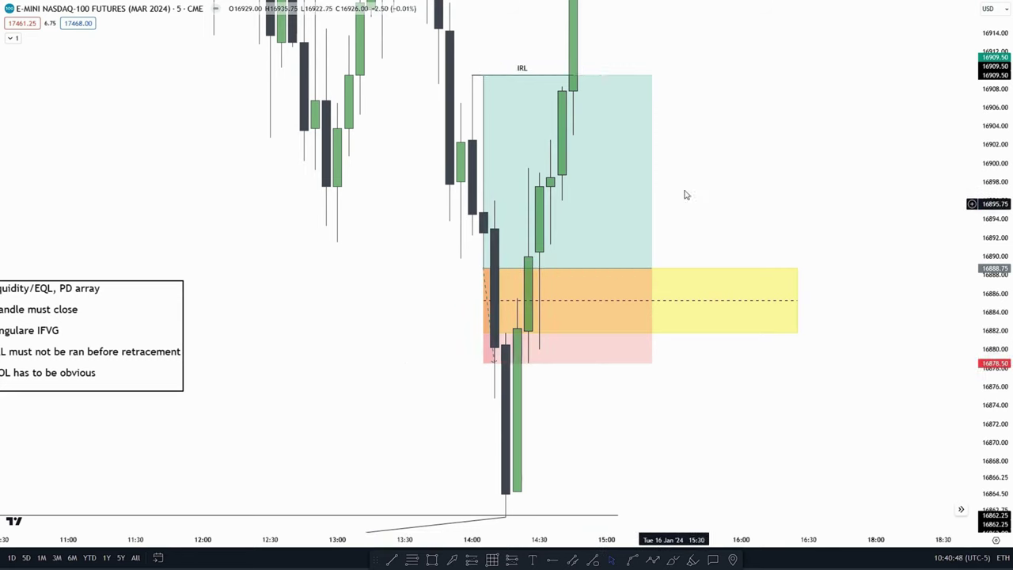
pyautogui.moveTo(750, 131); pyautogui.dragTo(755, 203)
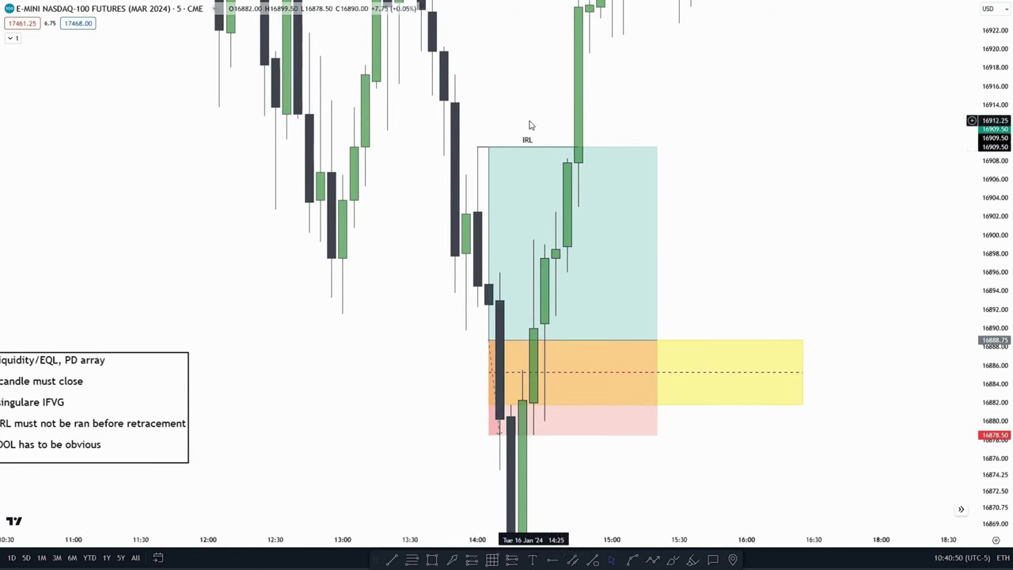
pyautogui.moveTo(749, 159); pyautogui.dragTo(715, 135)
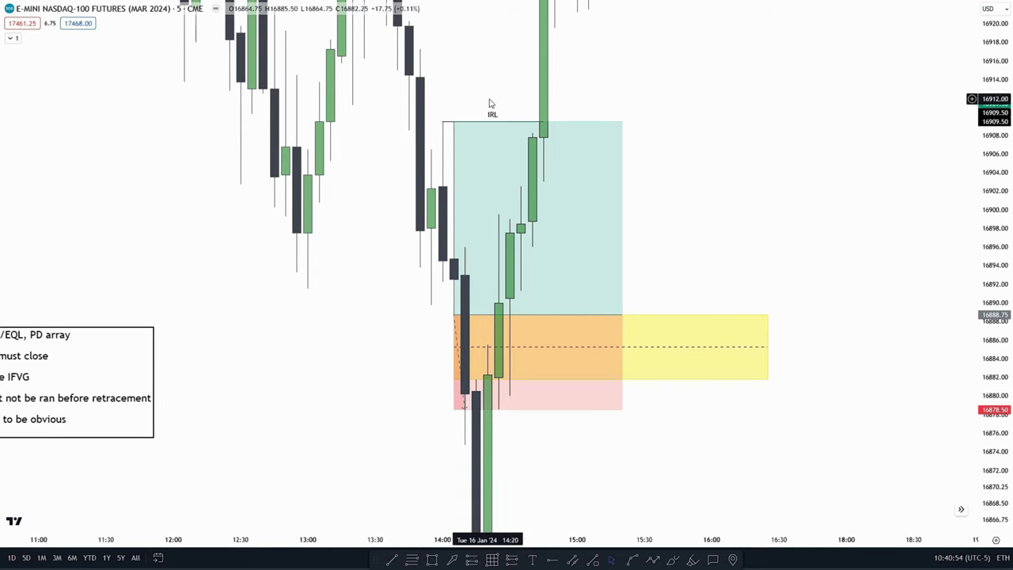
pyautogui.scroll(-3, 489, 104)
pyautogui.hscroll(-4, 489, 104)
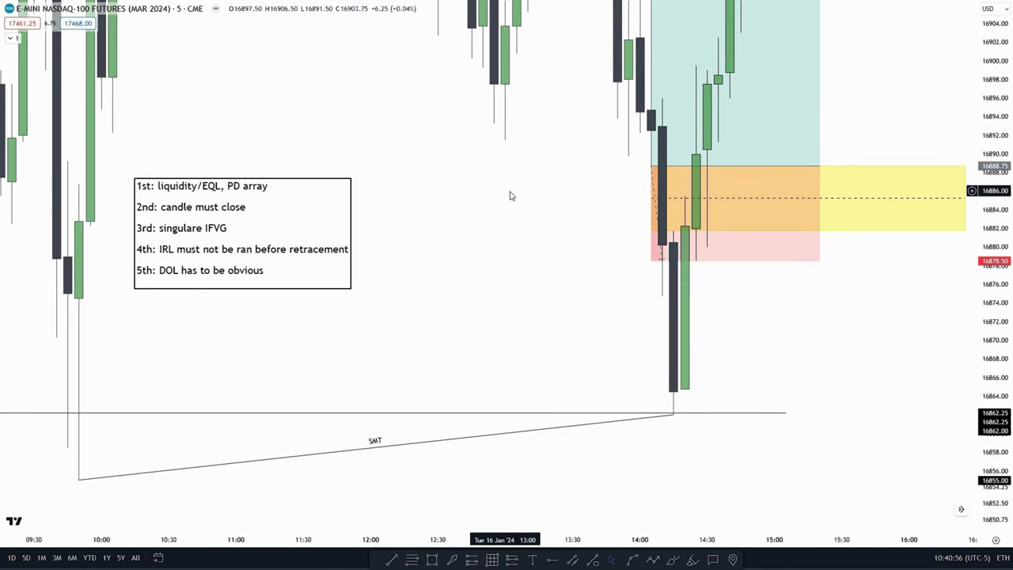
pyautogui.hscroll(2, 417, 258)
pyautogui.scroll(2, 418, 257)
pyautogui.scroll(-1, 486, 226)
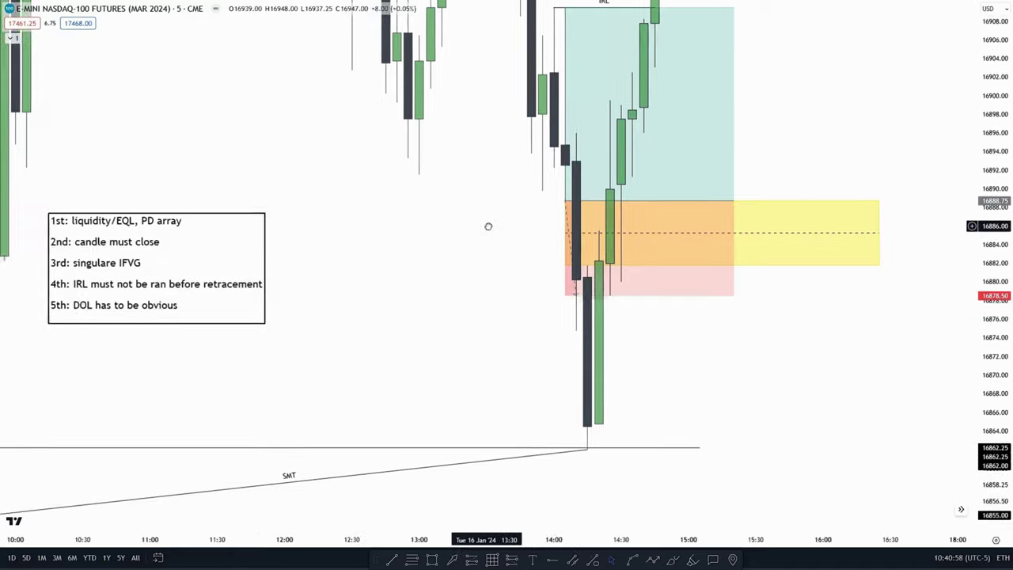
pyautogui.moveTo(494, 220); pyautogui.dragTo(522, 253)
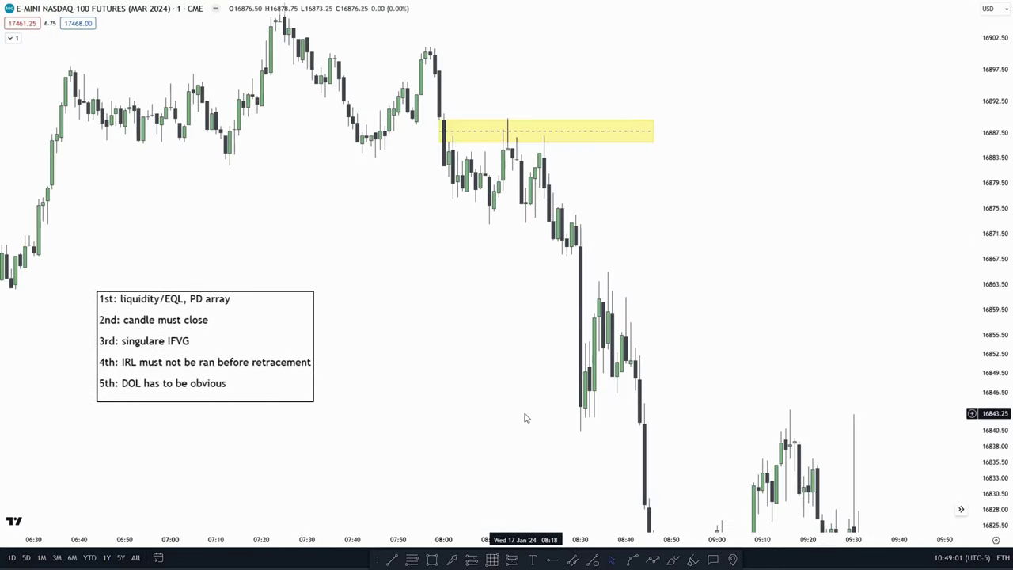
# Step: Examine the 1-minute chart of 17 January from the yellow zone to the low levels at 16817.75 and 16816.00
pyautogui.moveTo(525, 414); pyautogui.dragTo(525, 274)
pyautogui.hscroll(-8, 606, 323)
pyautogui.scroll(-2, 565, 269)
pyautogui.scroll(-3, 390, 249)
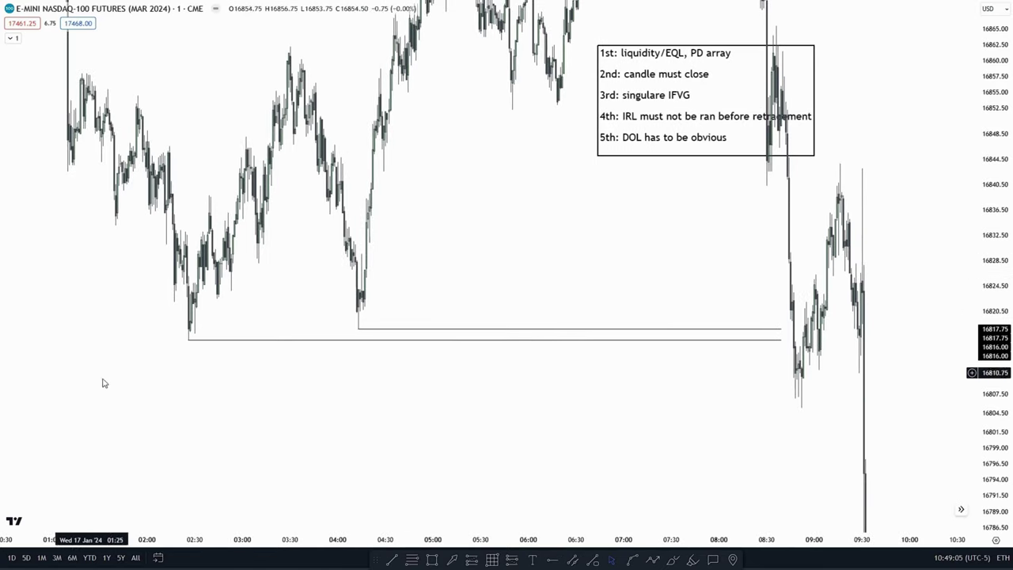
pyautogui.moveTo(995, 229)
pyautogui.mouseDown()
pyautogui.moveTo(995, 398)
pyautogui.moveTo(995, 222)
pyautogui.mouseUp()
pyautogui.scroll(5, 556, 231)
pyautogui.moveTo(556, 232); pyautogui.dragTo(585, 328)
pyautogui.scroll(2, 585, 328)
pyautogui.moveTo(584, 278); pyautogui.dragTo(701, 324)
pyautogui.scroll(3, 568, 217)
pyautogui.moveTo(599, 238); pyautogui.dragTo(664, 326)
pyautogui.moveTo(997, 197); pyautogui.dragTo(994, 107)
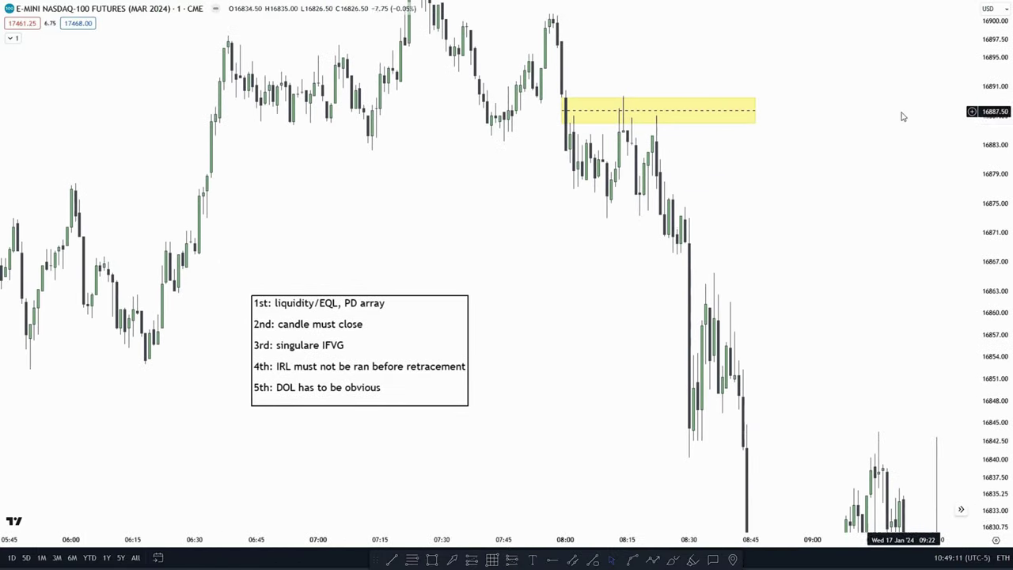
# Step: Examine the yellow zone on the 1-minute chart and the candles retracing into it between 08:00 and 08:30
pyautogui.moveTo(665, 191); pyautogui.dragTo(738, 224)
pyautogui.moveTo(995, 230); pyautogui.dragTo(995, 107)
pyautogui.scroll(3, 705, 203)
pyautogui.moveTo(705, 204); pyautogui.dragTo(721, 227)
pyautogui.moveTo(995, 245); pyautogui.dragTo(993, 128)
pyautogui.scroll(3, 490, 316)
pyautogui.moveTo(396, 357); pyautogui.dragTo(522, 338)
pyautogui.scroll(-2, 522, 339)
pyautogui.moveTo(332, 441); pyautogui.dragTo(432, 232)
pyautogui.scroll(3, 582, 213)
pyautogui.moveTo(582, 213); pyautogui.dragTo(522, 266)
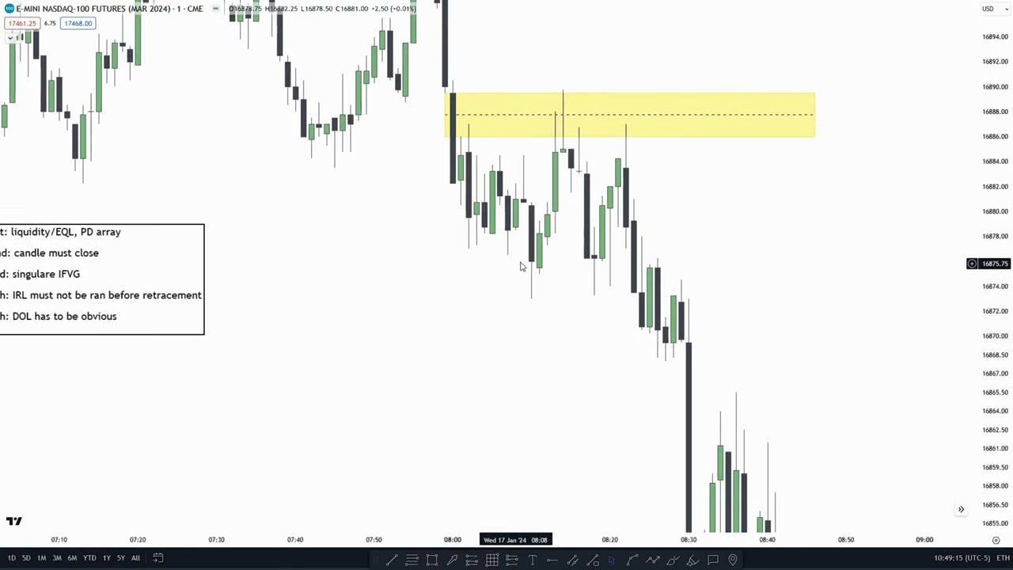
pyautogui.moveTo(986, 214); pyautogui.dragTo(983, 241)
pyautogui.moveTo(992, 360); pyautogui.dragTo(992, 324)
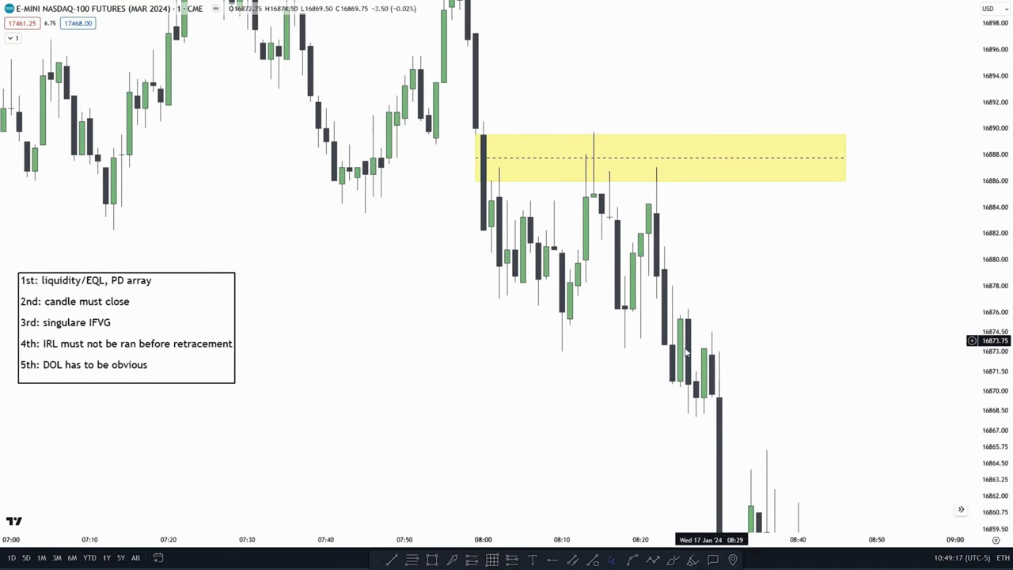
pyautogui.scroll(2, 546, 357)
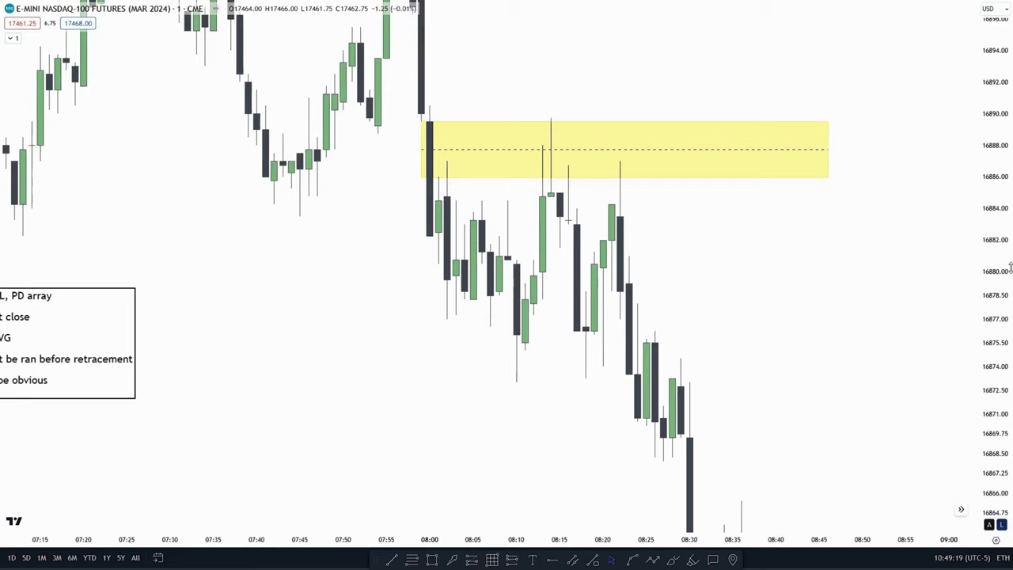
pyautogui.moveTo(700, 340); pyautogui.dragTo(698, 343)
pyautogui.moveTo(698, 293); pyautogui.dragTo(646, 302)
pyautogui.moveTo(320, 227); pyautogui.dragTo(332, 250)
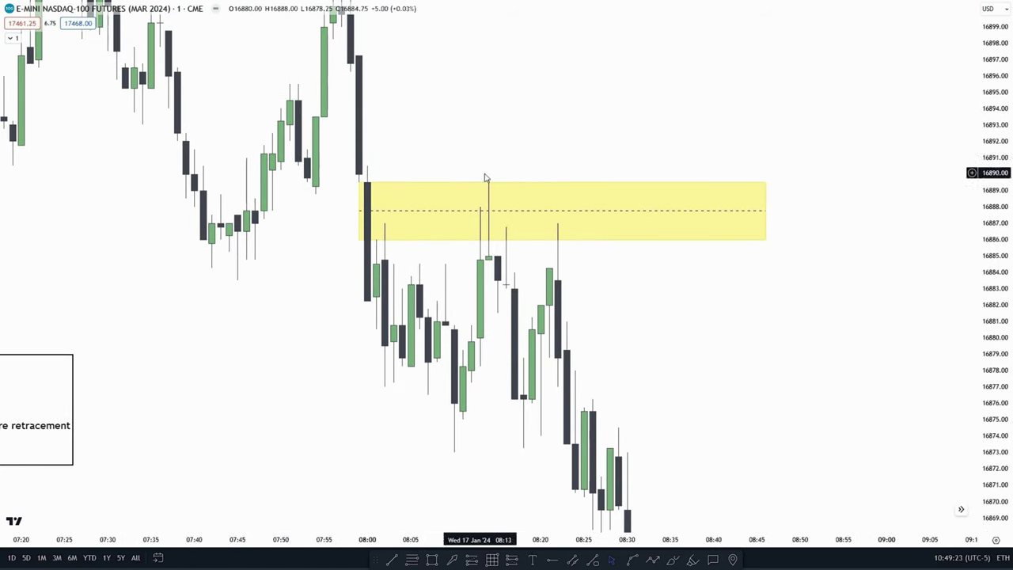
# Step: Raise the yellow zone's upper edge to 16890.00
pyautogui.moveTo(440, 279); pyautogui.dragTo(408, 285)
pyautogui.moveTo(326, 188); pyautogui.dragTo(325, 181)
pyautogui.click(728, 304)
pyautogui.scroll(1, 718, 302)
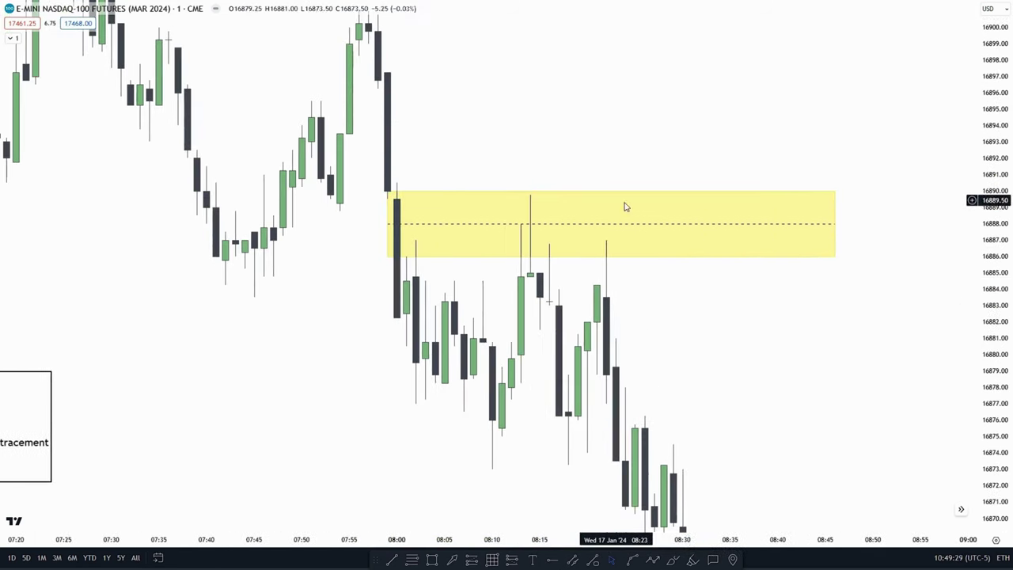
# Step: Draw a second yellow zone below the first, from 16884.75 to 16880.75 and spanning about 08:12 to 08:45
pyautogui.moveTo(906, 323); pyautogui.dragTo(874, 298)
pyautogui.moveTo(990, 320); pyautogui.dragTo(991, 269)
pyautogui.moveTo(744, 342); pyautogui.dragTo(795, 290)
pyautogui.scroll(1, 795, 289)
pyautogui.scroll(1, 760, 301)
pyautogui.moveTo(732, 309); pyautogui.dragTo(714, 304)
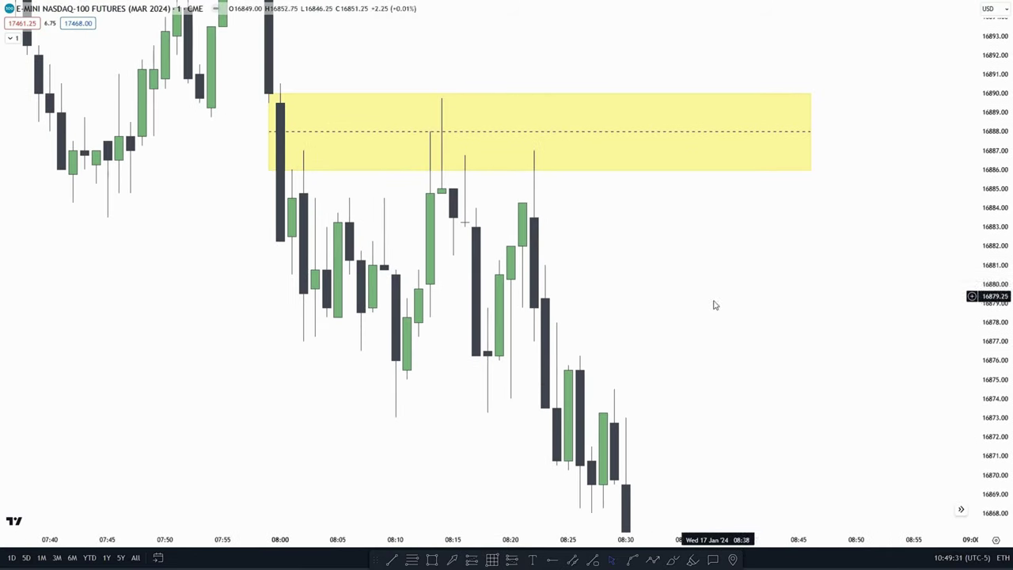
pyautogui.moveTo(419, 274)
pyautogui.mouseDown()
pyautogui.moveTo(606, 224)
pyautogui.moveTo(788, 194)
pyautogui.mouseUp()
# Step: Examine the two stacked yellow zones and their candles alongside the five-rule checklist
pyautogui.moveTo(623, 301); pyautogui.dragTo(585, 282)
pyautogui.moveTo(531, 319); pyautogui.dragTo(587, 297)
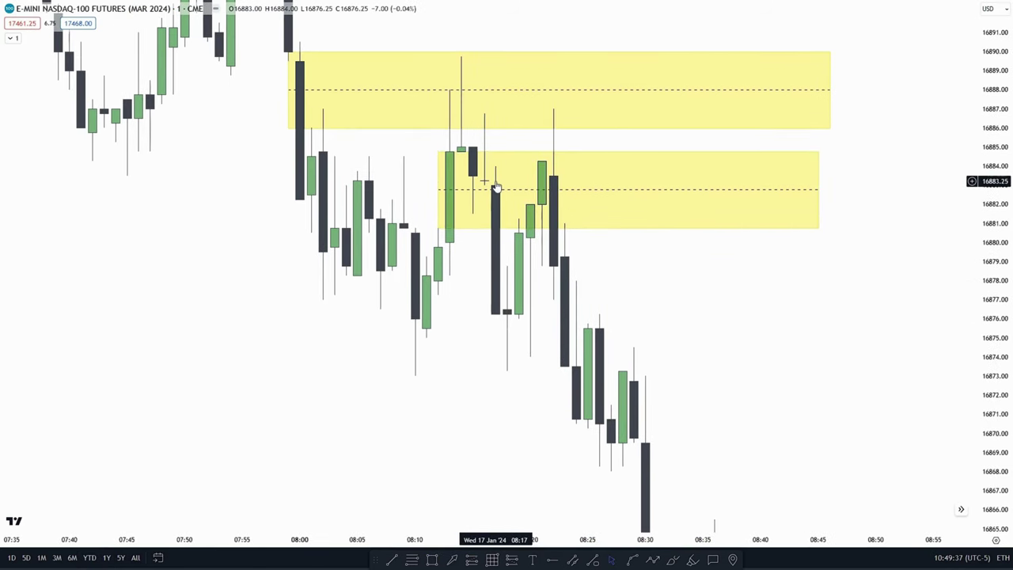
pyautogui.scroll(-3, 540, 294)
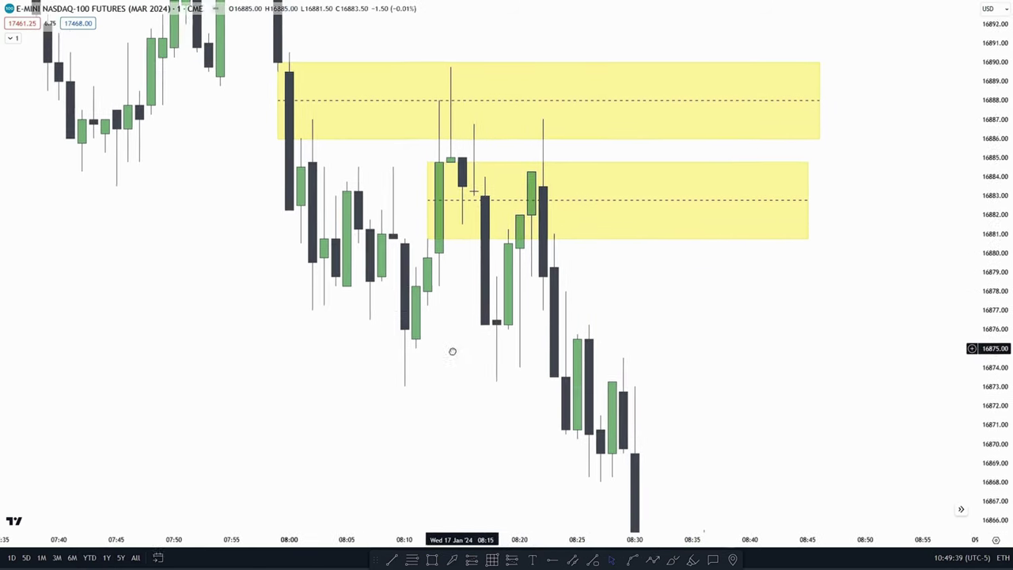
pyautogui.scroll(2, 332, 245)
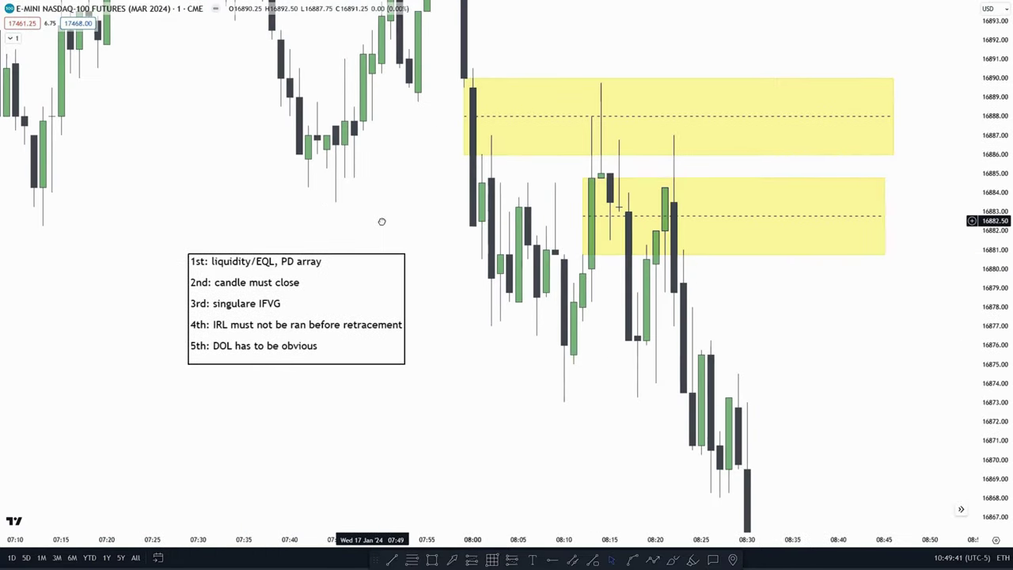
# Step: Try a third yellow zone below the other two, from 16880.00 to 16878.25 starting at 08:11, and delete it
pyautogui.scroll(2, 728, 321)
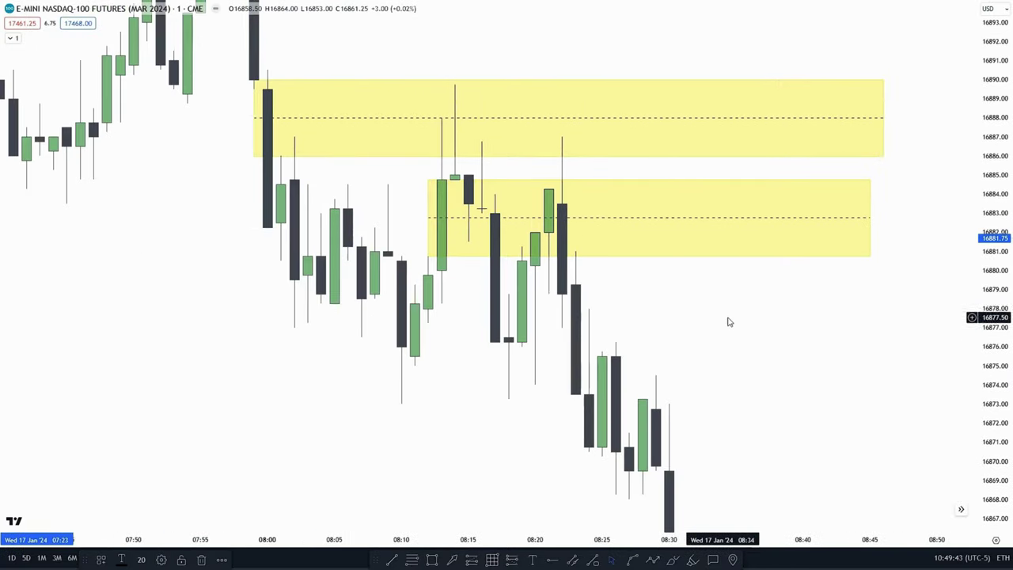
pyautogui.scroll(-1, 728, 322)
pyautogui.moveTo(530, 292); pyautogui.dragTo(497, 307)
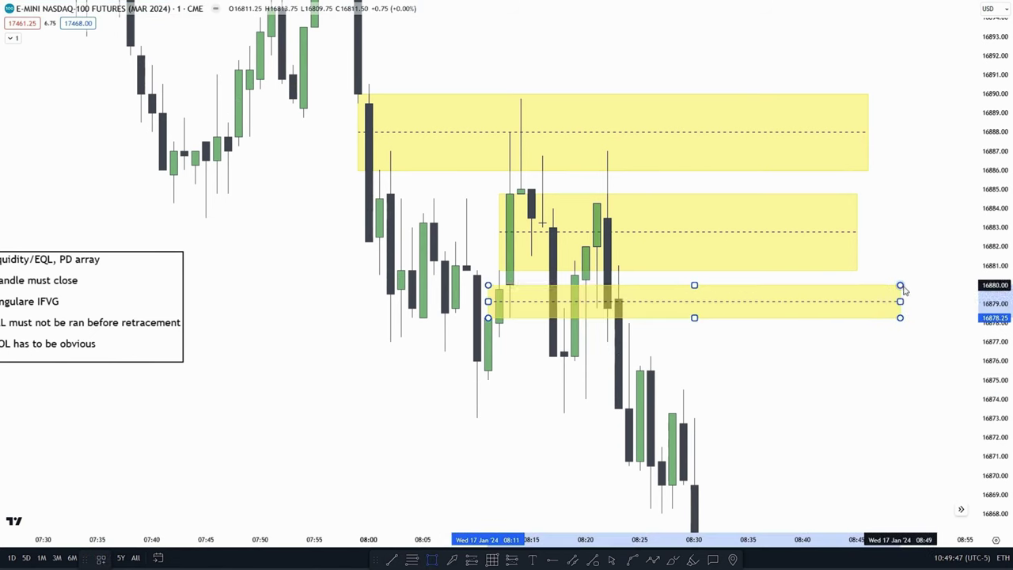
pyautogui.click(889, 284)
pyautogui.press('Delete')
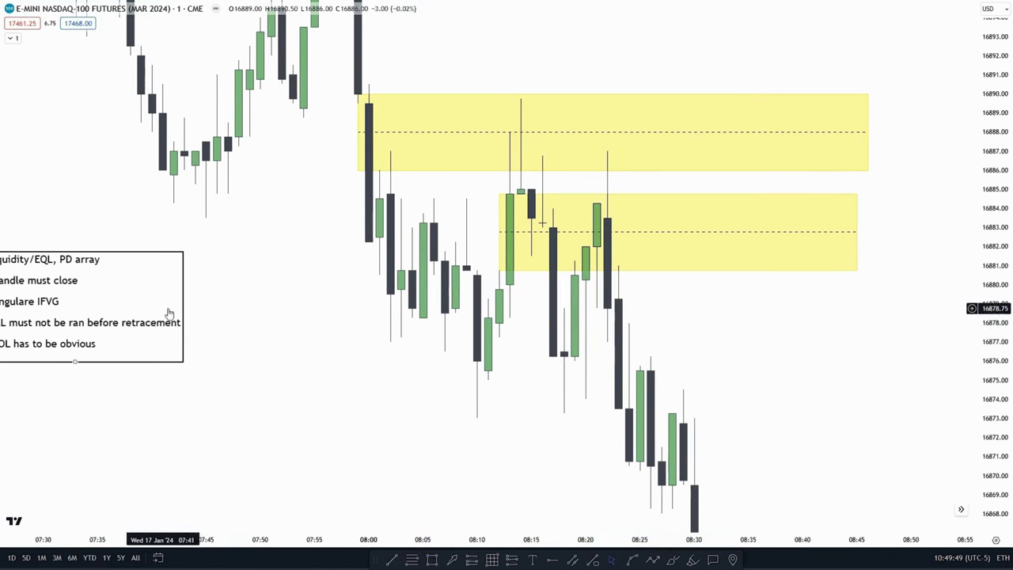
# Step: Draw a horizontal trend line at 16873.00 from the 08:10 candle's low to 08:25
pyautogui.moveTo(168, 309); pyautogui.dragTo(310, 307)
pyautogui.click(529, 366)
pyautogui.scroll(1, 777, 349)
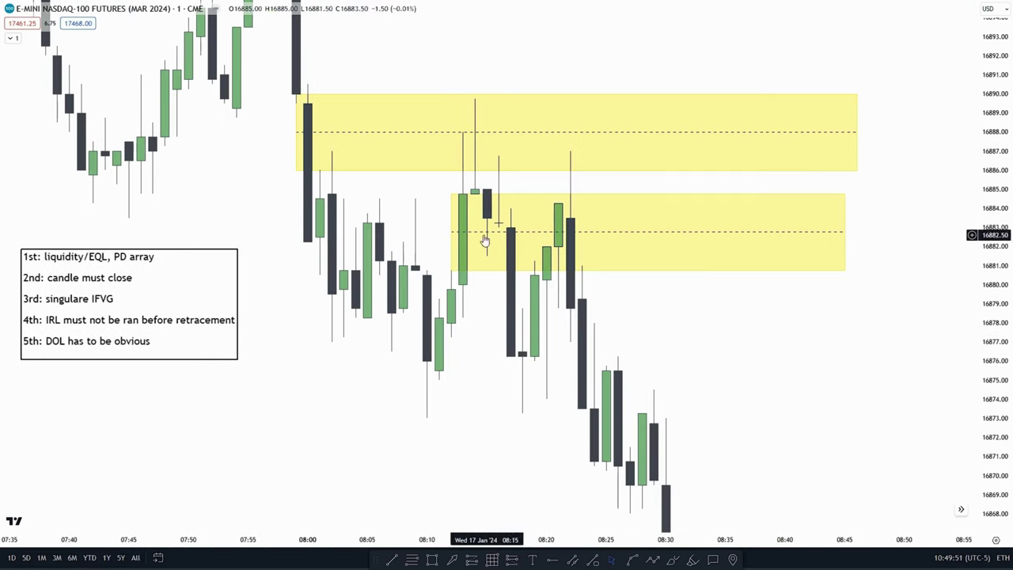
pyautogui.moveTo(508, 436); pyautogui.dragTo(500, 389)
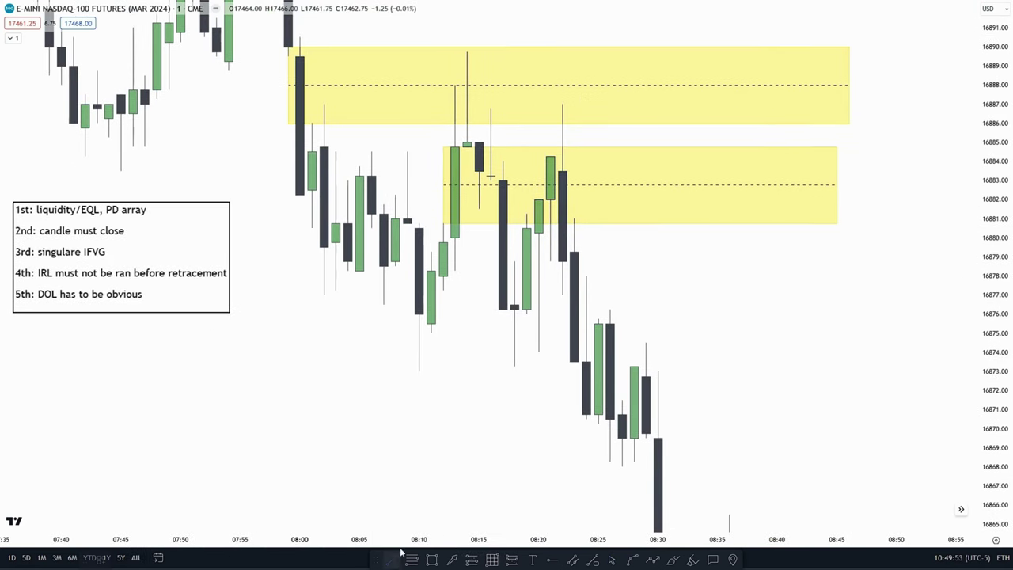
pyautogui.moveTo(419, 370); pyautogui.dragTo(601, 385)
# Step: Label the 16873.00 trend line "IRL"
pyautogui.click(197, 560)
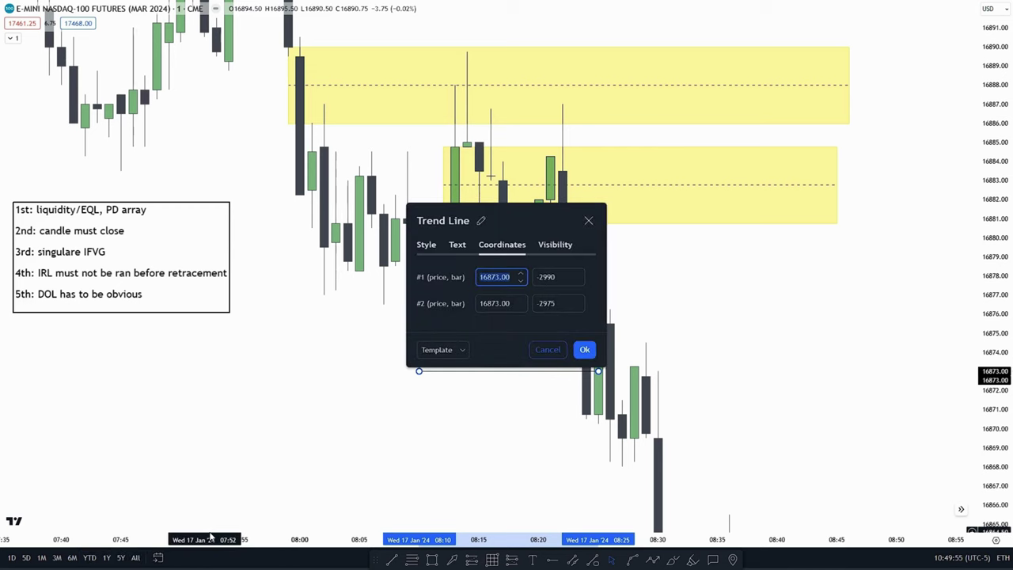
pyautogui.click(459, 245)
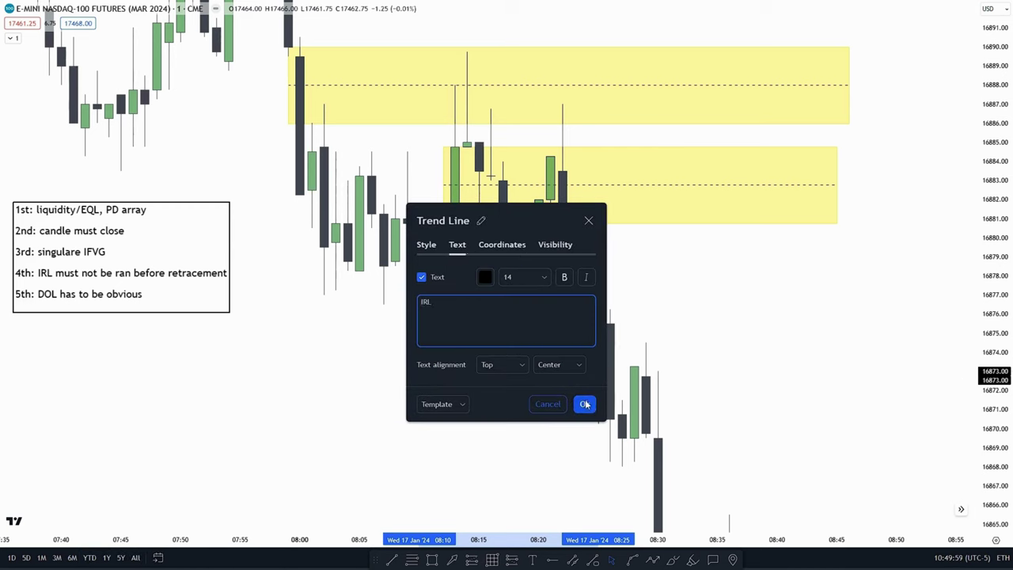
pyautogui.click(587, 405)
pyautogui.click(748, 353)
# Step: Place a short position with its entry at 16880.75 on the second zone's lower edge, spanning 08:18 to 08:30
pyautogui.moveTo(515, 356); pyautogui.dragTo(486, 345)
pyautogui.moveTo(997, 237); pyautogui.dragTo(997, 159)
pyautogui.moveTo(604, 274); pyautogui.dragTo(631, 240)
pyautogui.moveTo(633, 284); pyautogui.dragTo(597, 336)
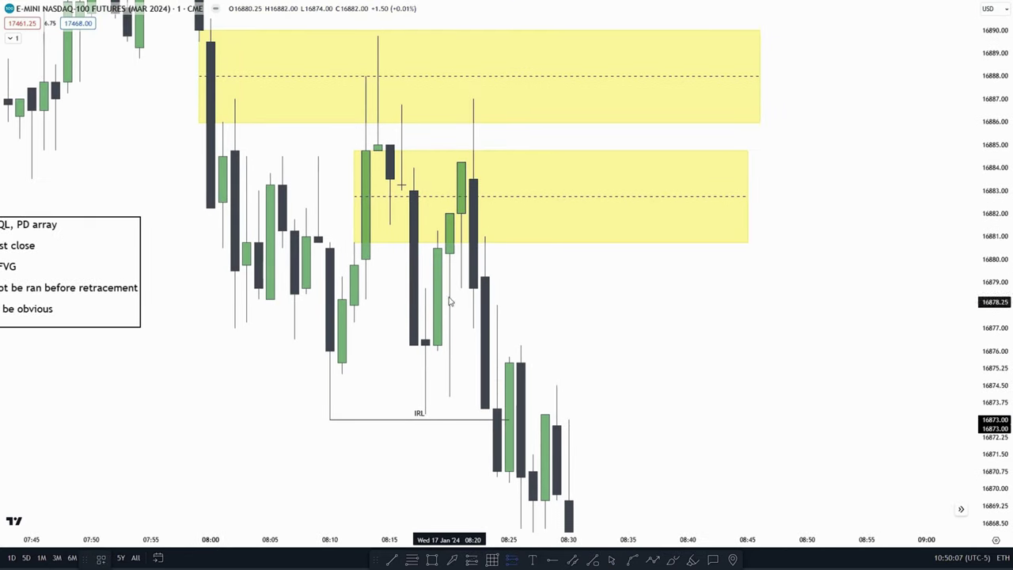
pyautogui.click(432, 243)
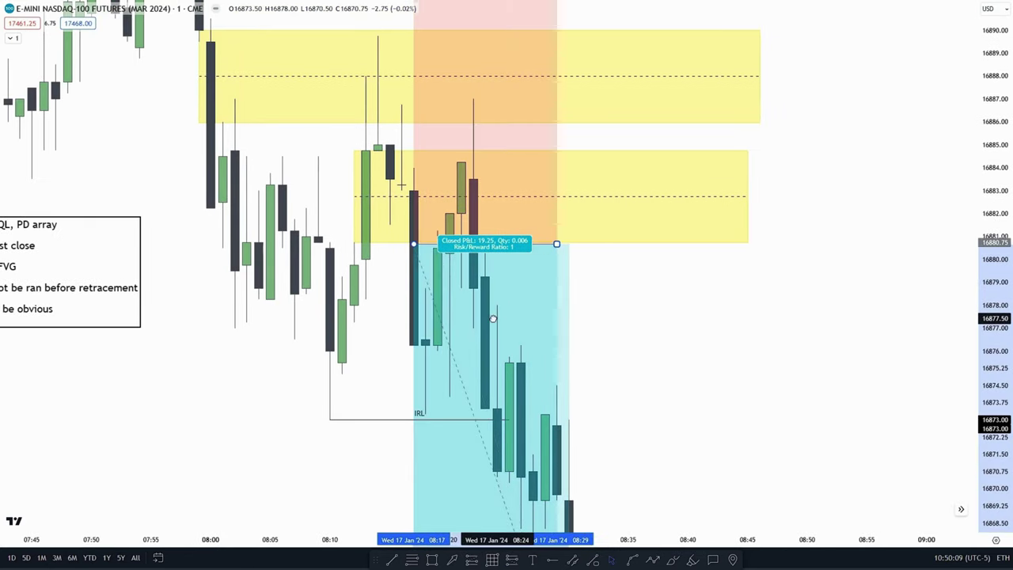
pyautogui.moveTo(622, 297); pyautogui.dragTo(617, 289)
pyautogui.moveTo(995, 277); pyautogui.dragTo(995, 352)
pyautogui.moveTo(855, 345); pyautogui.dragTo(834, 298)
pyautogui.scroll(-2, 831, 297)
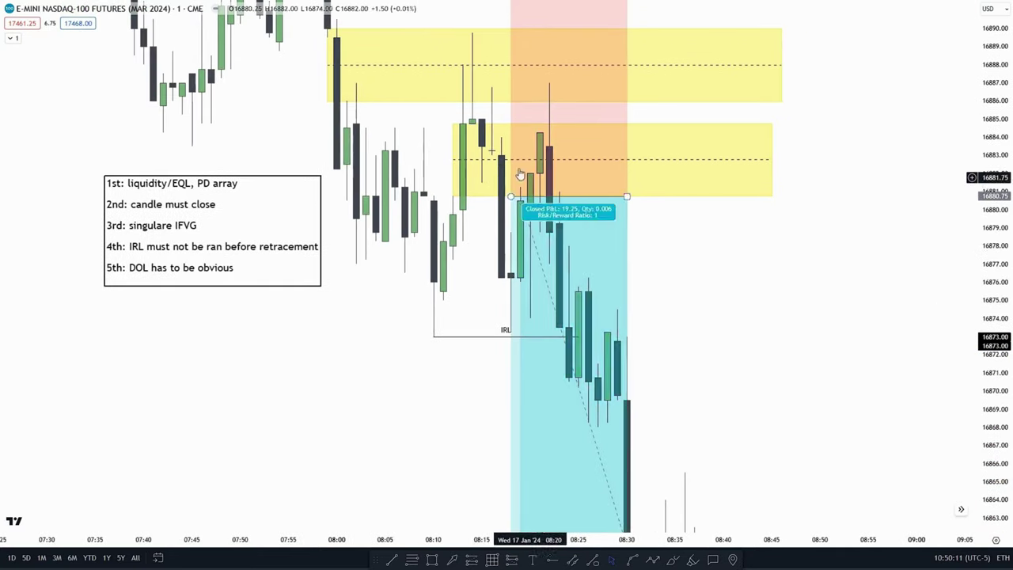
# Step: Set the short position's stop at 16889.75, on the swing high inside the upper yellow zone
pyautogui.moveTo(994, 237); pyautogui.dragTo(995, 293)
pyautogui.moveTo(902, 289); pyautogui.dragTo(845, 236)
pyautogui.scroll(-2, 845, 236)
pyautogui.moveTo(992, 188); pyautogui.dragTo(993, 305)
pyautogui.moveTo(778, 230); pyautogui.dragTo(742, 266)
pyautogui.moveTo(495, 36); pyautogui.dragTo(502, 164)
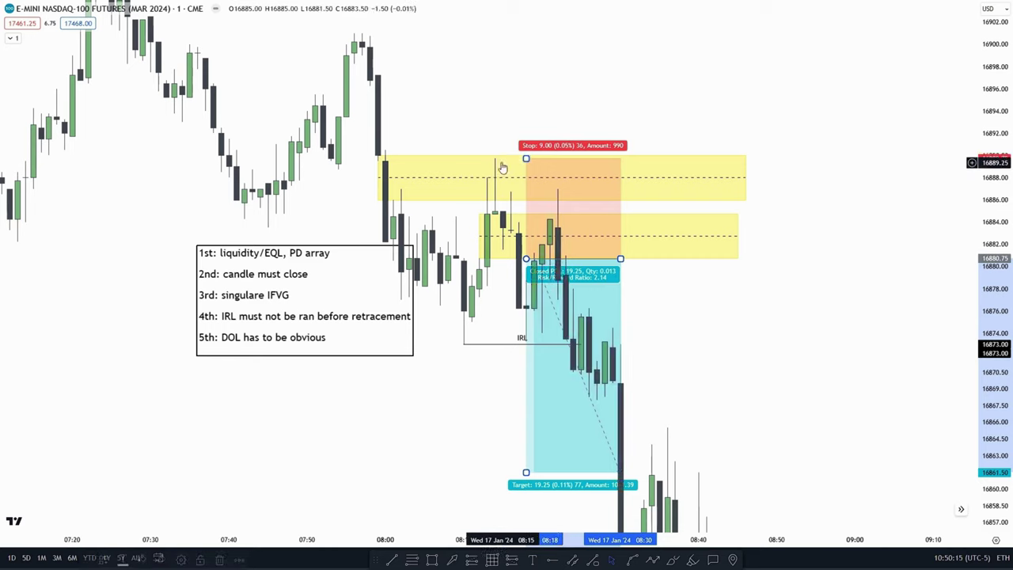
# Step: Set the short position's target to 16873.00, on the IRL line
pyautogui.moveTo(995, 237); pyautogui.dragTo(994, 194)
pyautogui.moveTo(671, 352); pyautogui.dragTo(749, 242)
pyautogui.scroll(1, 749, 243)
pyautogui.click(575, 411)
pyautogui.moveTo(568, 411); pyautogui.dragTo(500, 250)
pyautogui.moveTo(690, 253); pyautogui.dragTo(672, 285)
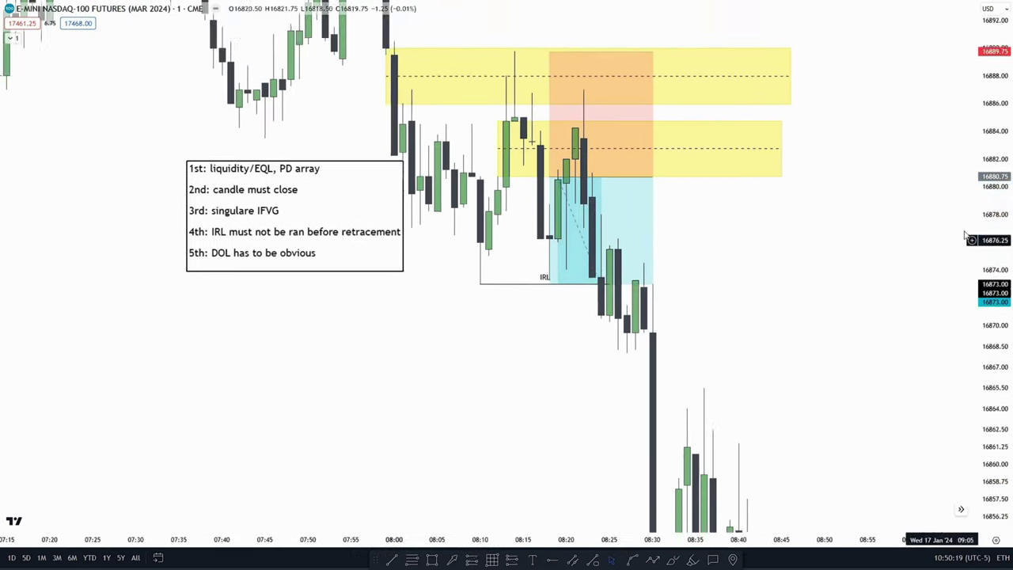
# Step: Extend the short position's target down to 16816.00, on the lower of the two horizontal liquidity lines
pyautogui.moveTo(993, 237); pyautogui.dragTo(993, 147)
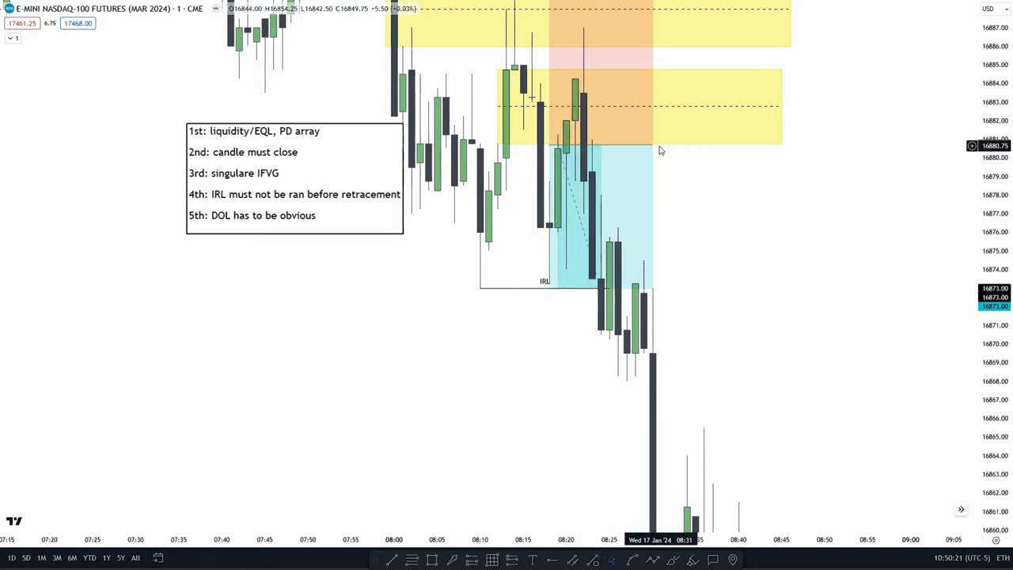
pyautogui.scroll(-2, 810, 237)
pyautogui.scroll(-6, 930, 306)
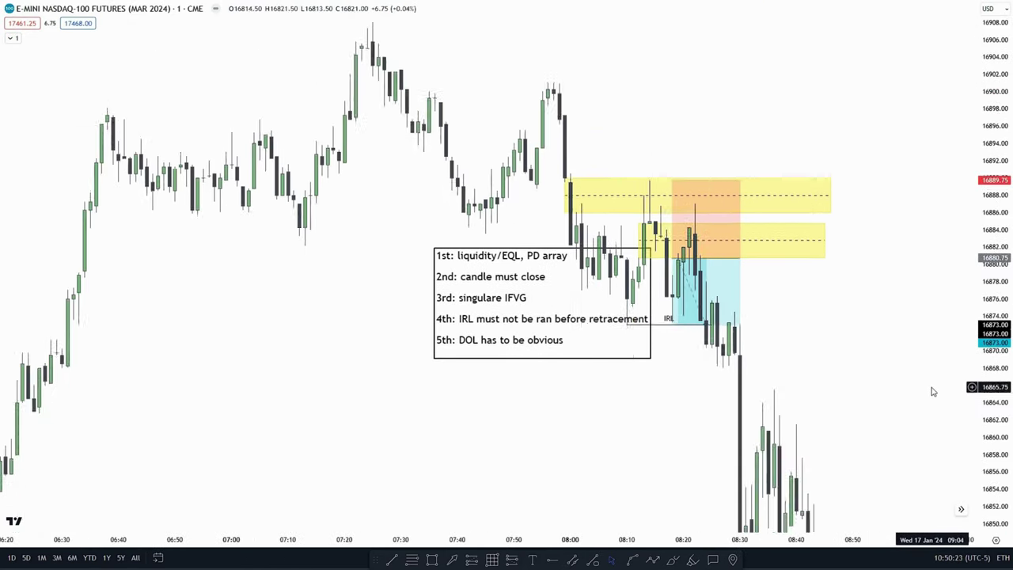
pyautogui.moveTo(590, 331); pyautogui.dragTo(471, 359)
pyautogui.moveTo(633, 165); pyautogui.dragTo(362, 313)
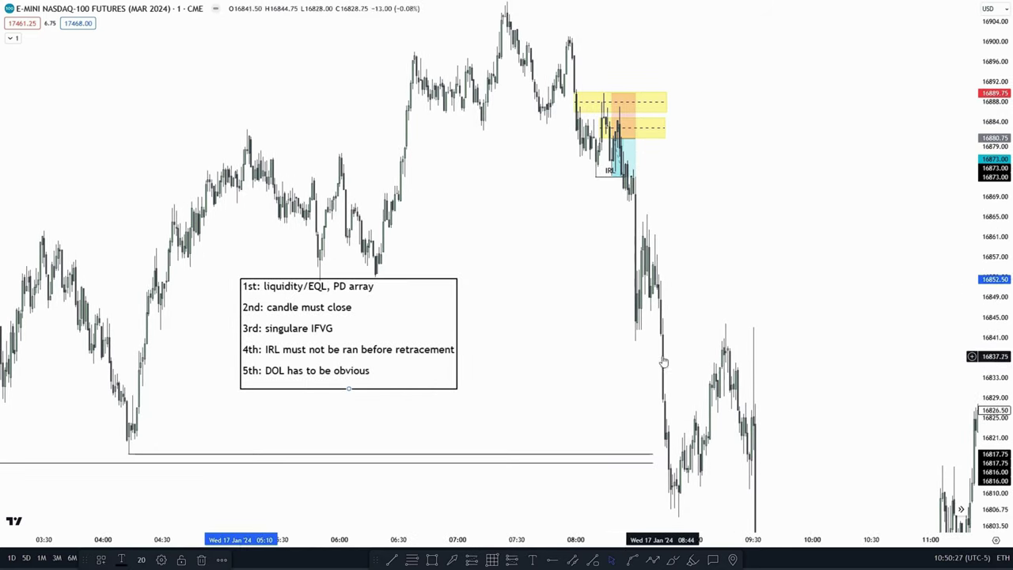
pyautogui.scroll(3, 792, 198)
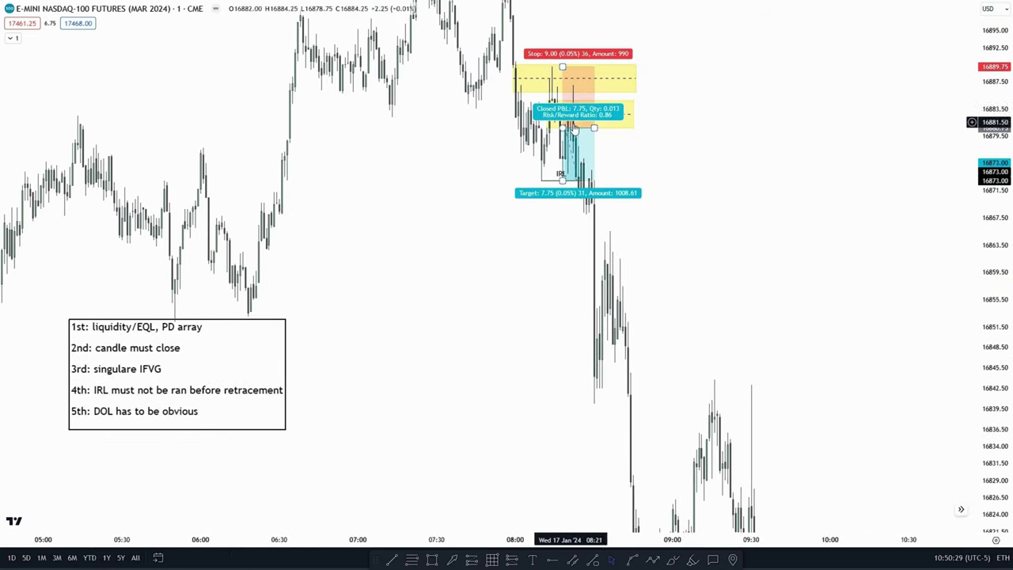
pyautogui.moveTo(991, 170); pyautogui.dragTo(985, 115)
pyautogui.moveTo(754, 123); pyautogui.dragTo(750, 149)
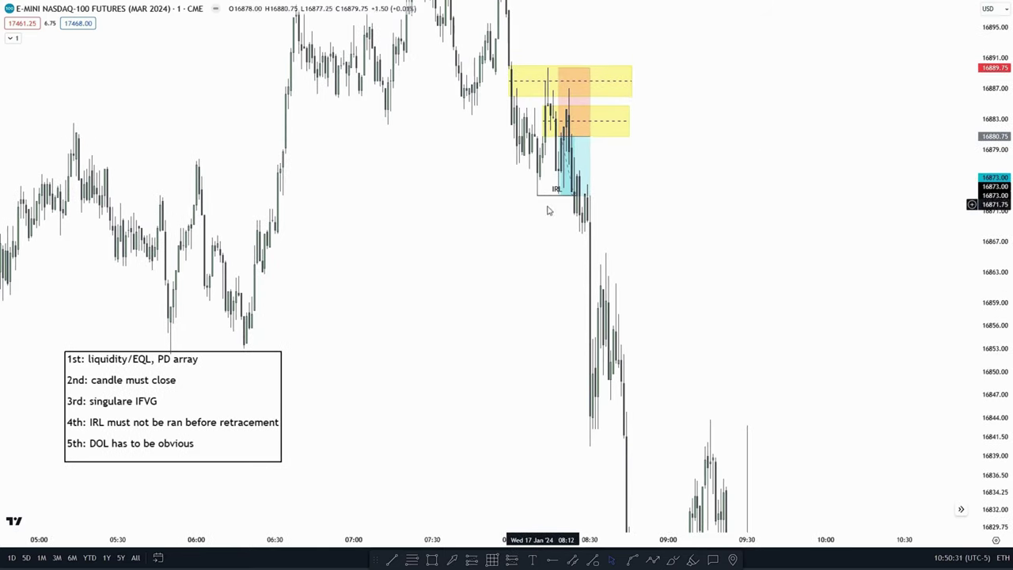
pyautogui.scroll(-4, 857, 228)
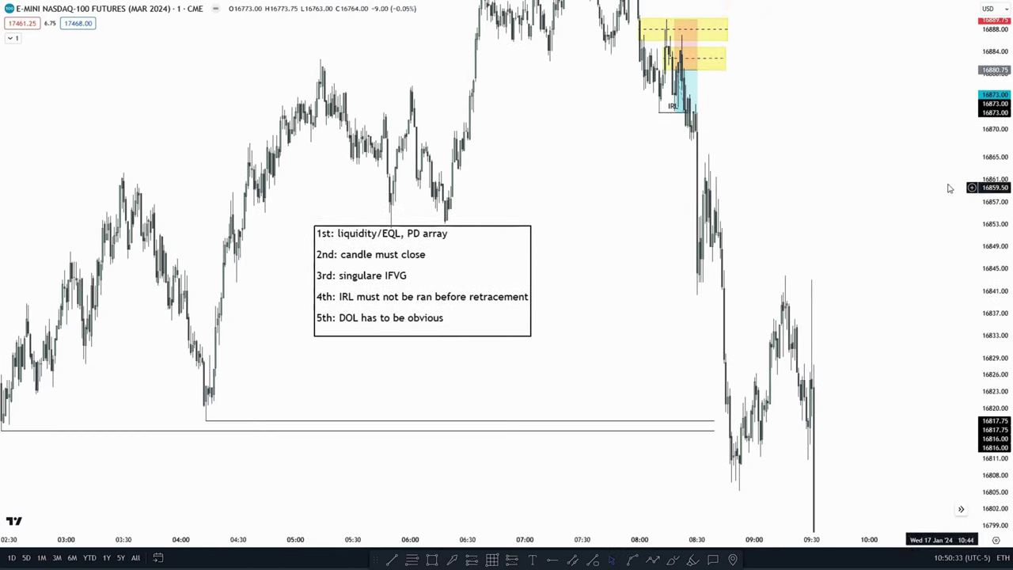
pyautogui.moveTo(673, 109); pyautogui.dragTo(211, 425)
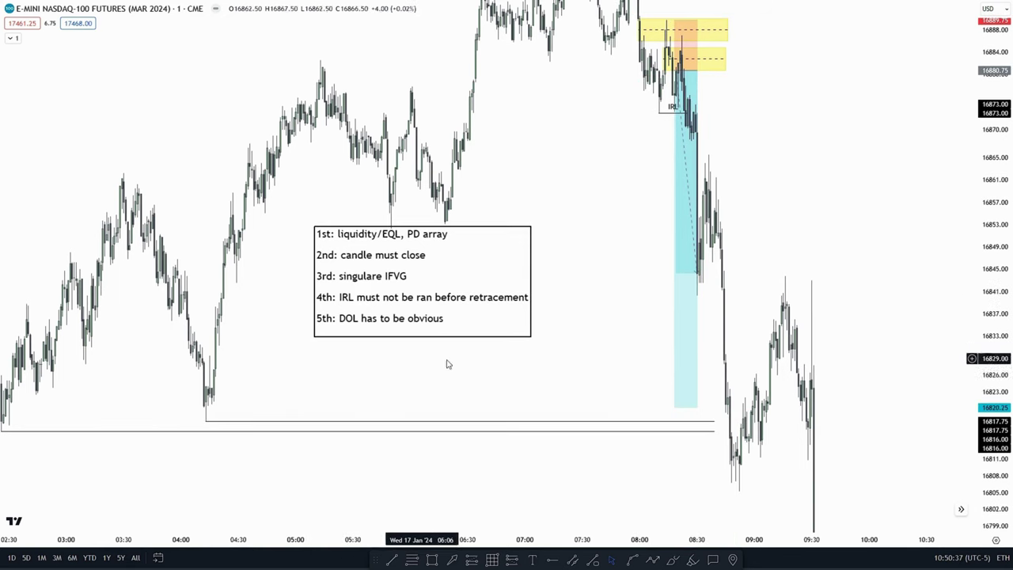
pyautogui.moveTo(673, 407); pyautogui.dragTo(671, 430)
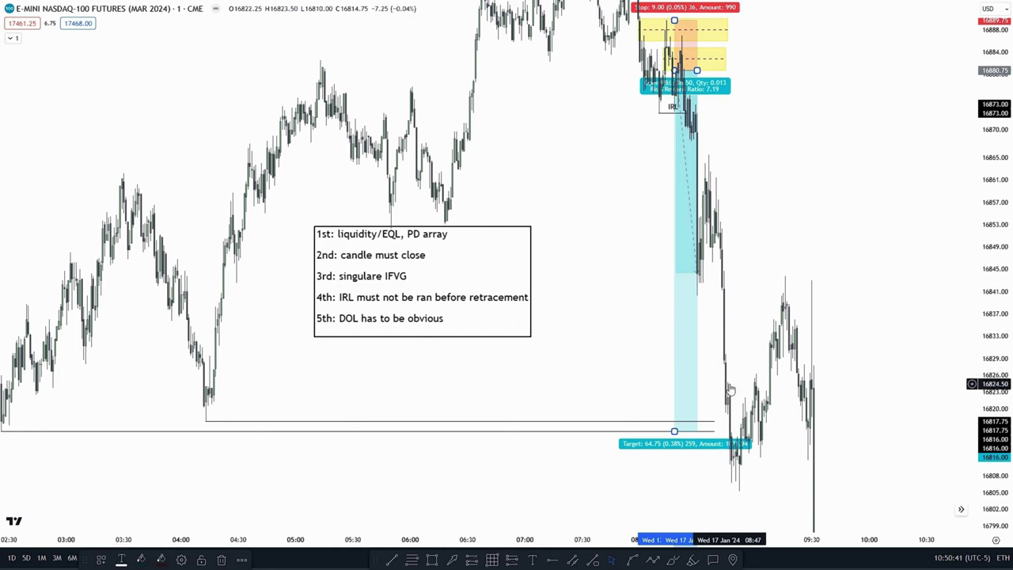
# Step: Draw a horizontal trend line at 16869.50 from the top of the large 08:30 down candle to about 09:08
pyautogui.moveTo(728, 394); pyautogui.dragTo(721, 368)
pyautogui.scroll(2, 725, 204)
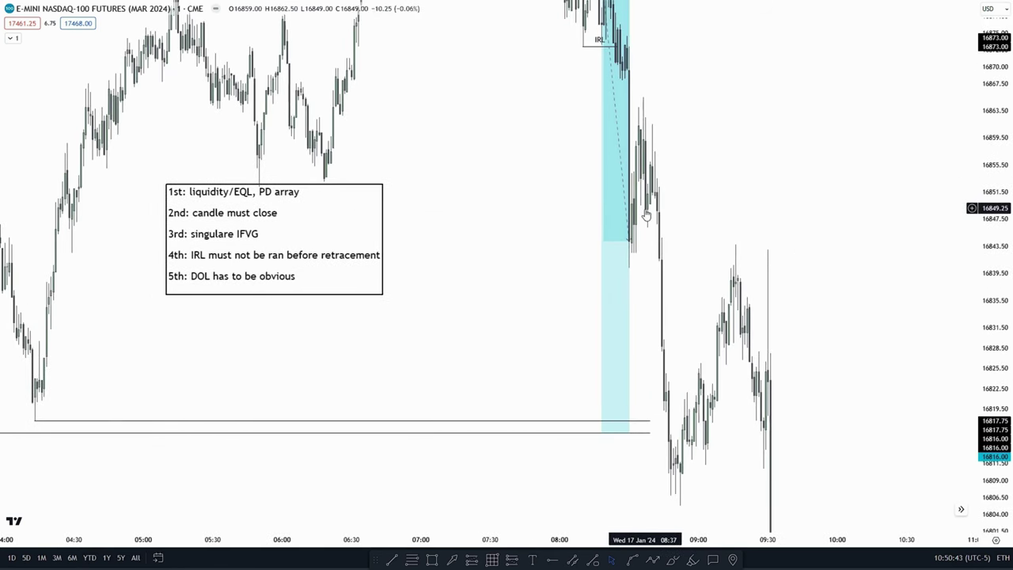
pyautogui.scroll(5, 633, 194)
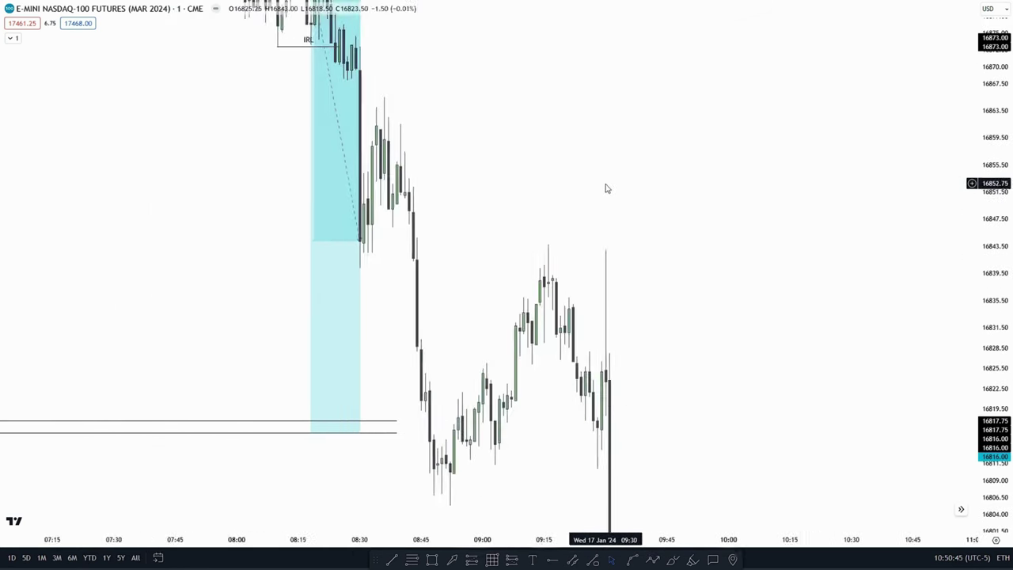
pyautogui.scroll(2, 561, 348)
pyautogui.moveTo(568, 326); pyautogui.dragTo(604, 318)
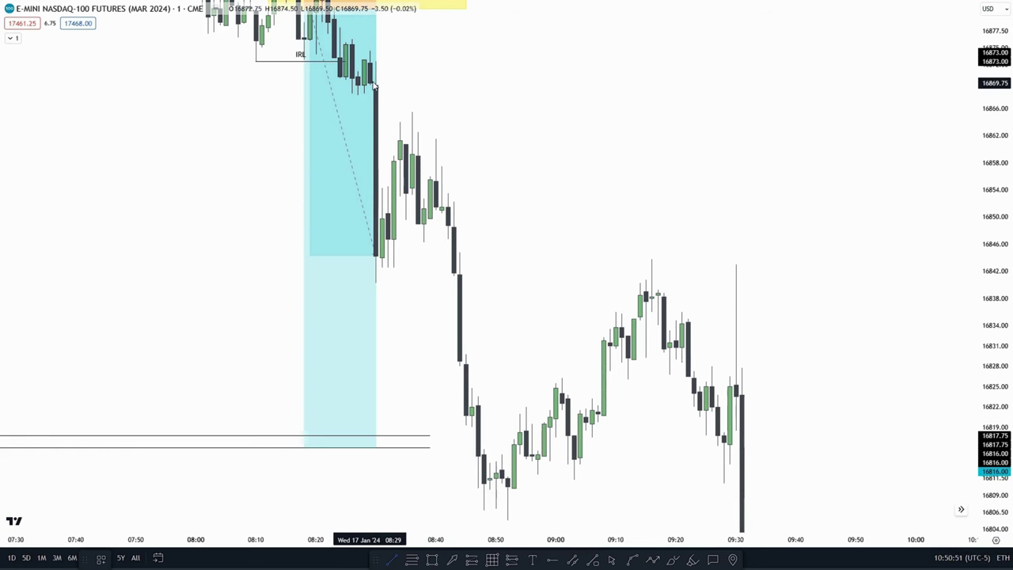
pyautogui.click(604, 85)
# Step: Examine the price move after 08:30 from the 16869.50 line down to the two liquidity lines
pyautogui.moveTo(589, 139); pyautogui.dragTo(701, 103)
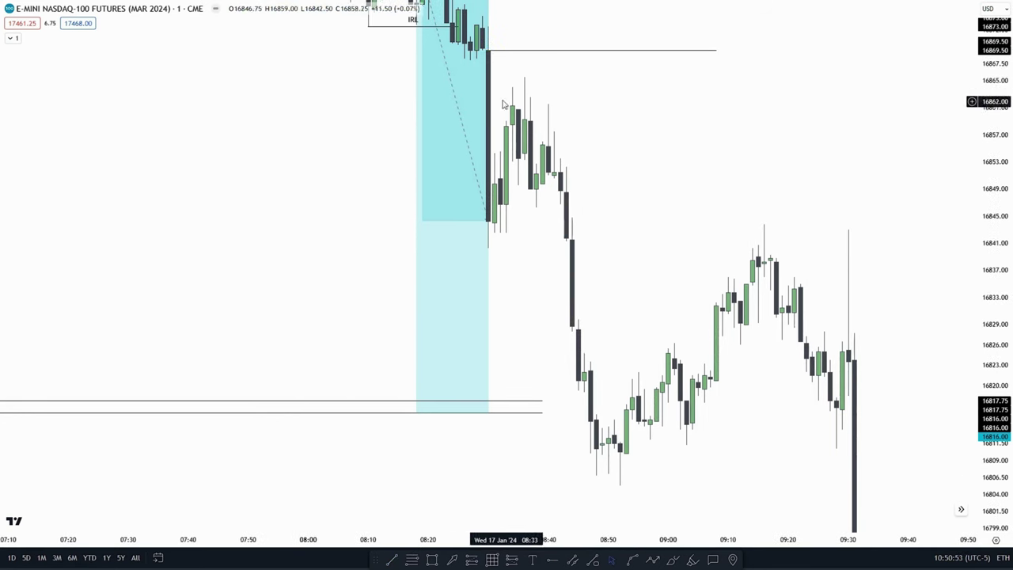
pyautogui.scroll(-4, 760, 237)
pyautogui.moveTo(791, 255); pyautogui.dragTo(803, 195)
pyautogui.moveTo(998, 197); pyautogui.dragTo(998, 268)
pyautogui.scroll(-4, 630, 276)
pyautogui.moveTo(631, 276); pyautogui.dragTo(525, 282)
pyautogui.moveTo(1003, 200); pyautogui.dragTo(1005, 220)
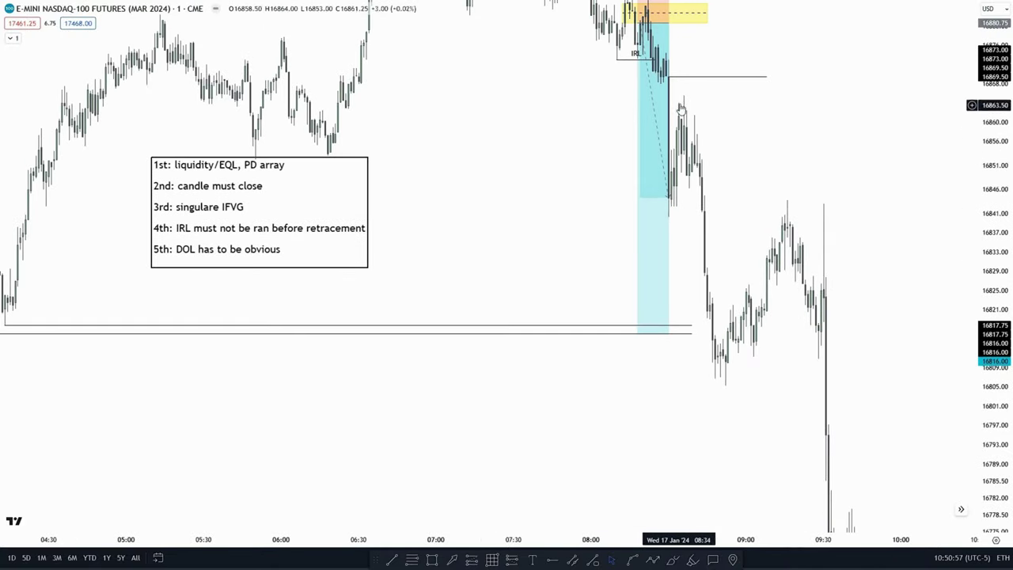
pyautogui.moveTo(710, 103); pyautogui.dragTo(668, 102)
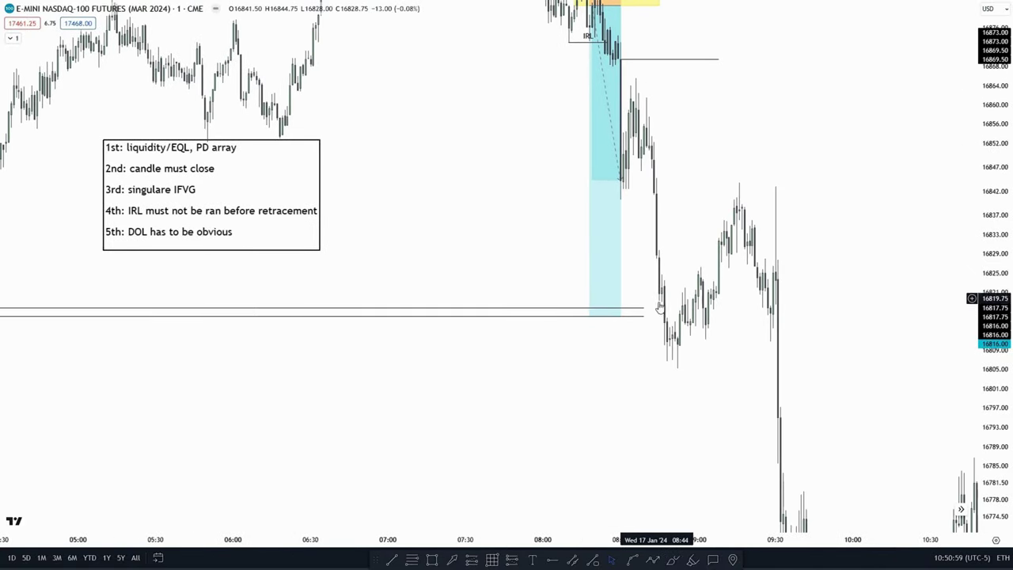
# Step: Review the yellow zones, IRL line and short position between 08:00 and 08:30 against the five-rule checklist
pyautogui.moveTo(488, 215); pyautogui.dragTo(553, 319)
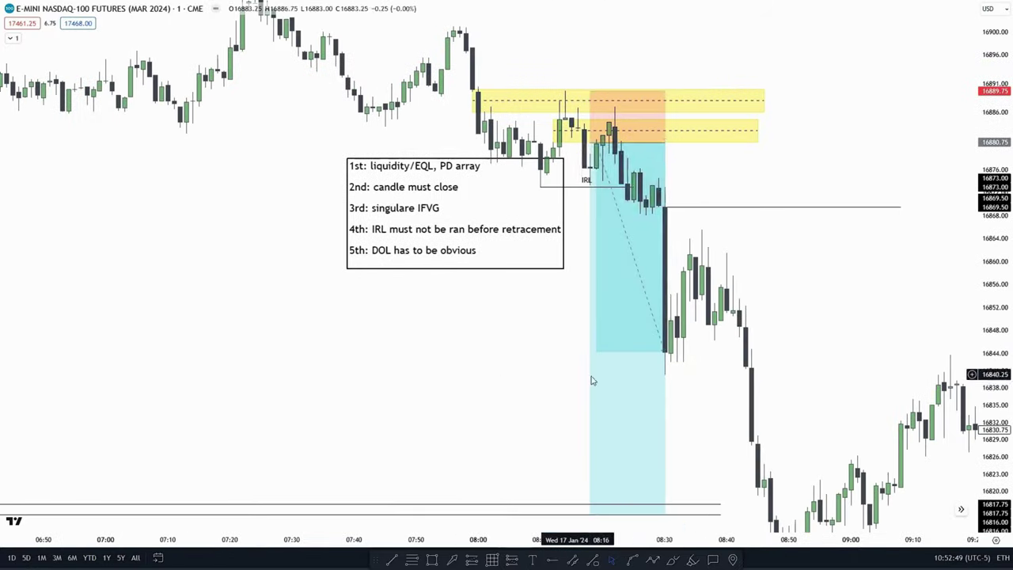
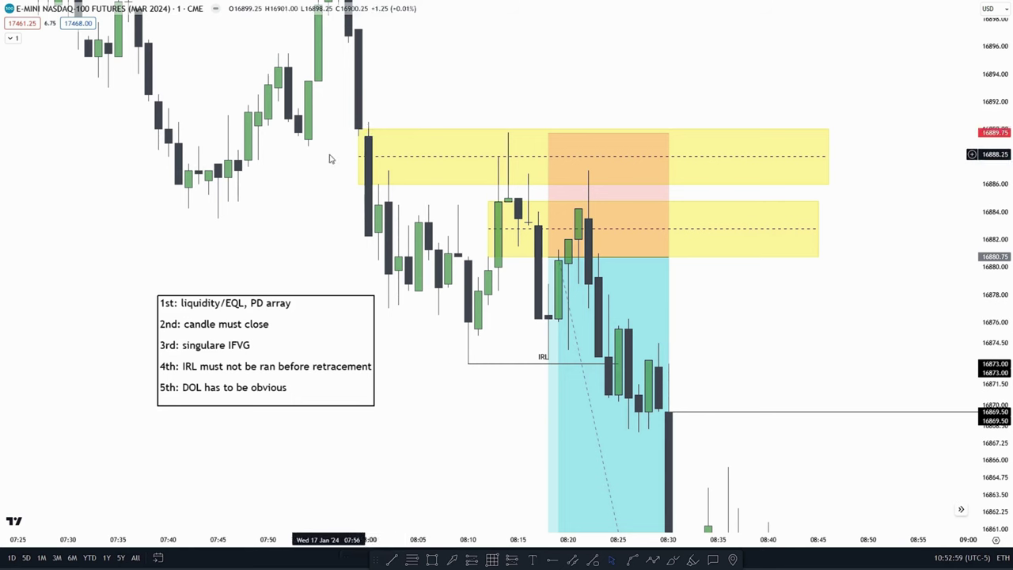
pyautogui.moveTo(259, 206); pyautogui.dragTo(215, 140)
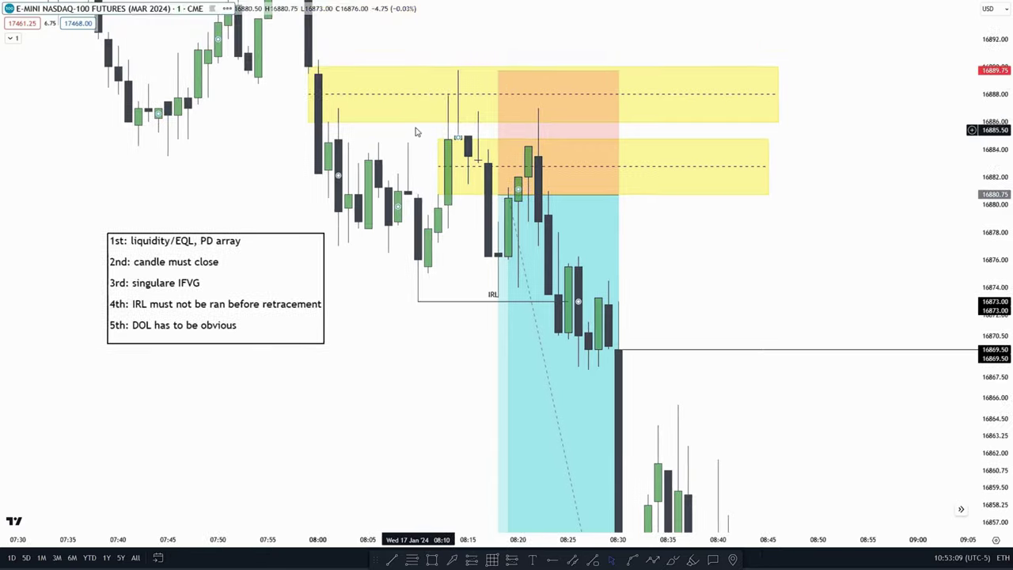
pyautogui.click(445, 144)
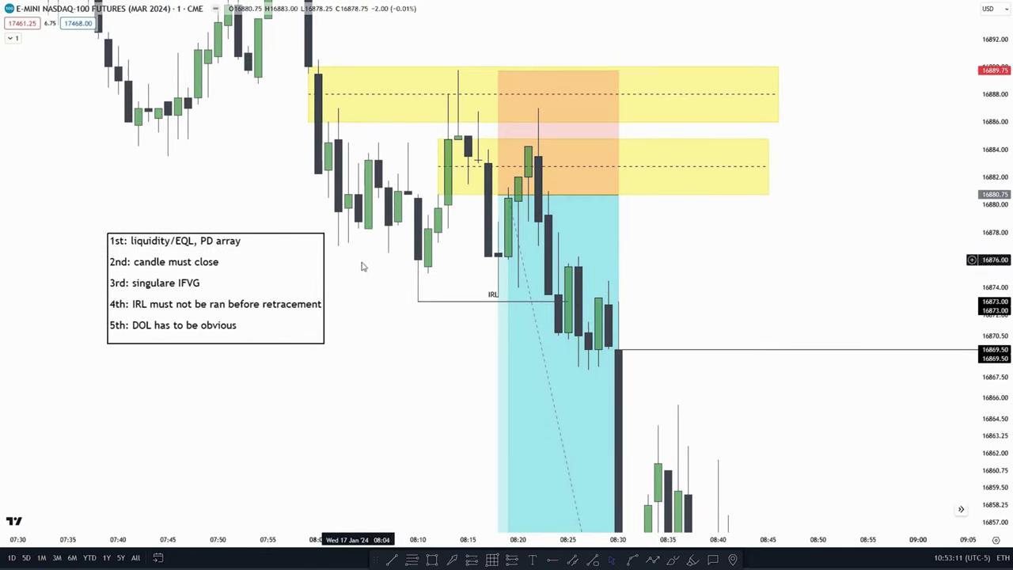
pyautogui.moveTo(381, 286); pyautogui.dragTo(434, 230)
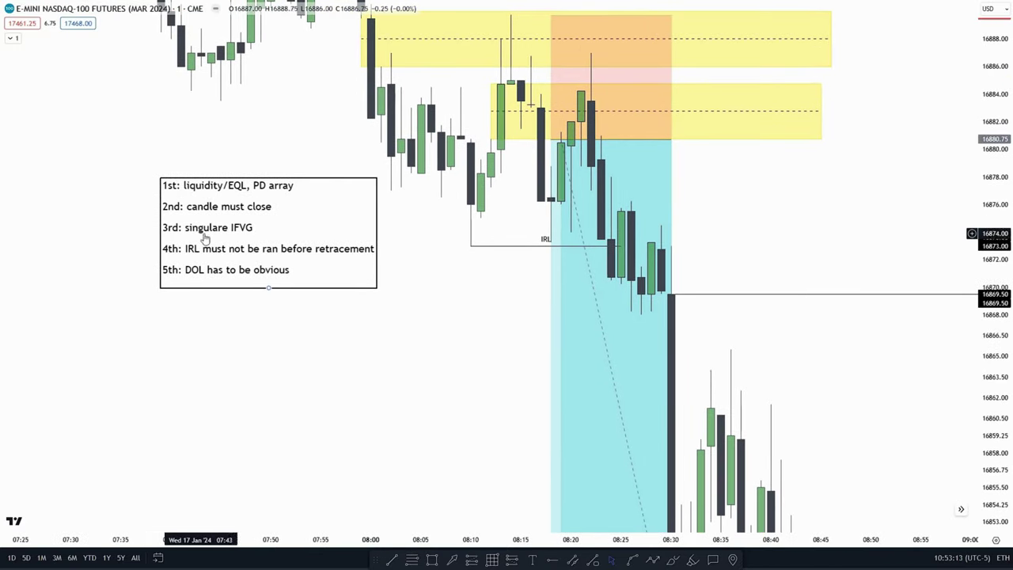
pyautogui.moveTo(410, 254); pyautogui.dragTo(401, 337)
pyautogui.moveTo(994, 277); pyautogui.dragTo(995, 219)
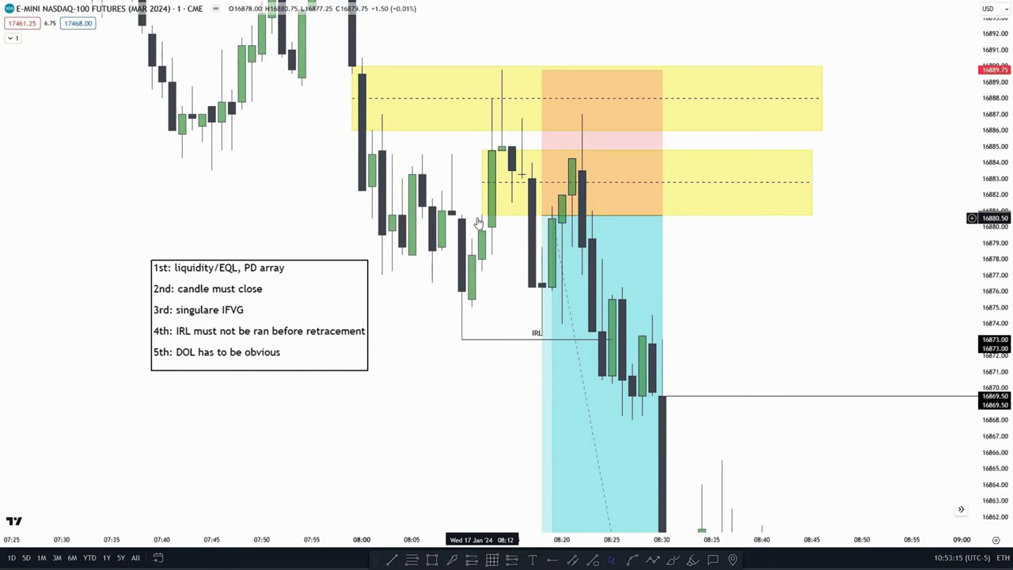
pyautogui.moveTo(433, 192); pyautogui.dragTo(395, 191)
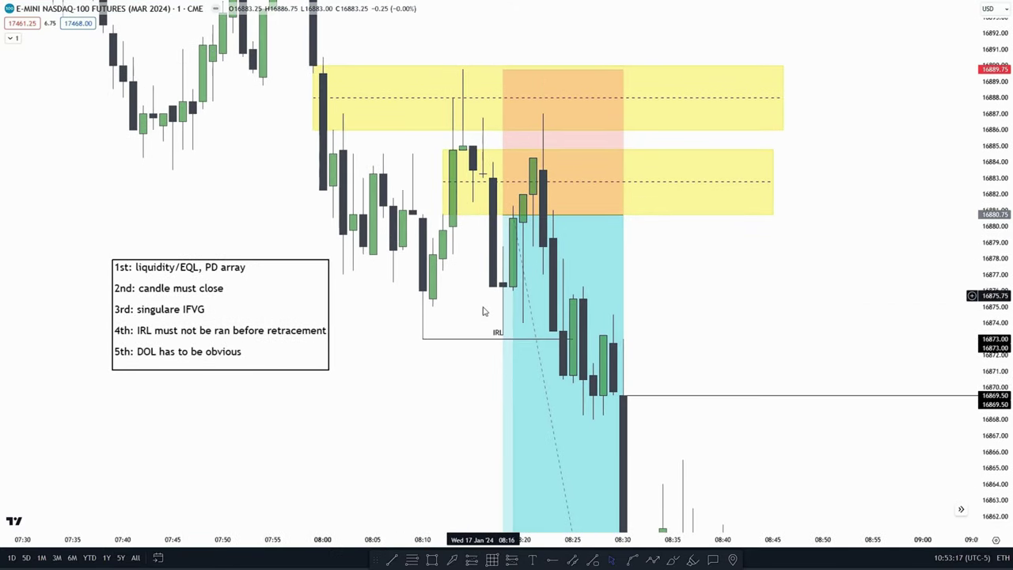
# Step: Try a yellow zone from 16880.00 to 16878.00 starting at 08:12, beneath the second zone, and delete it
pyautogui.moveTo(437, 256); pyautogui.dragTo(893, 228)
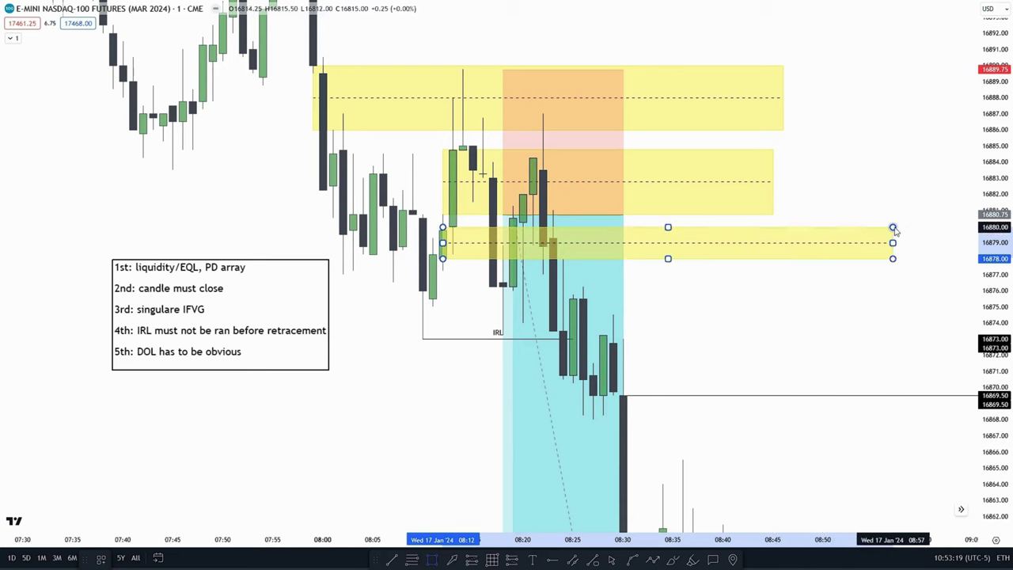
pyautogui.press('Delete')
pyautogui.moveTo(375, 416); pyautogui.dragTo(401, 358)
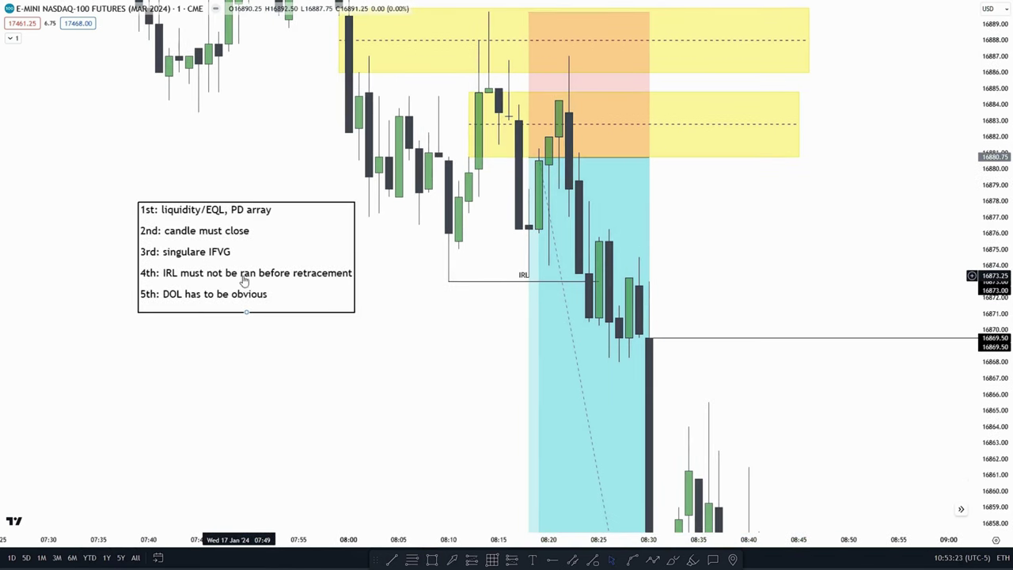
# Step: Examine the candles around the IRL line, the two yellow zones and the short entry between 08:10 and 08:30
pyautogui.moveTo(403, 274); pyautogui.dragTo(433, 292)
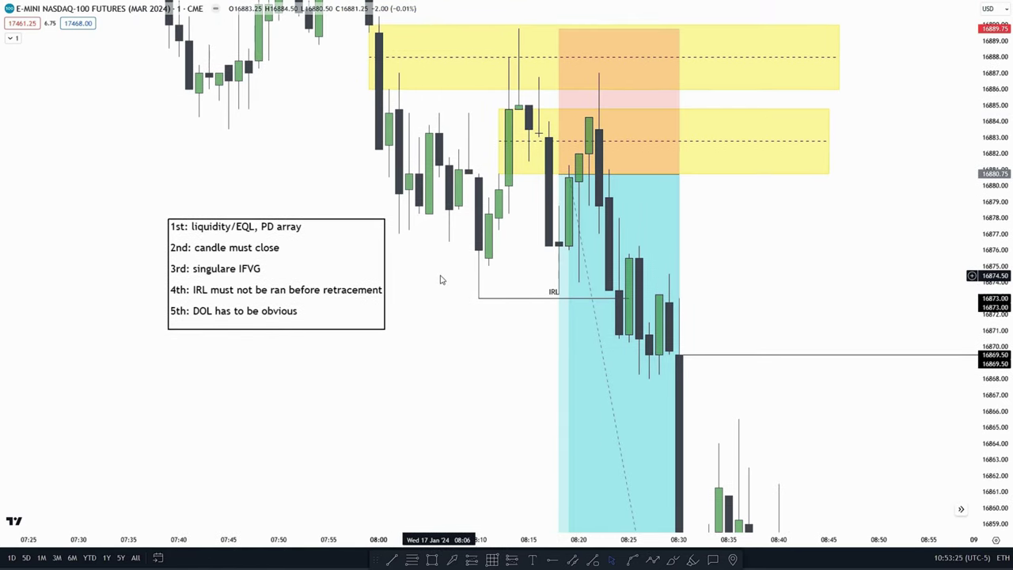
pyautogui.scroll(2, 479, 265)
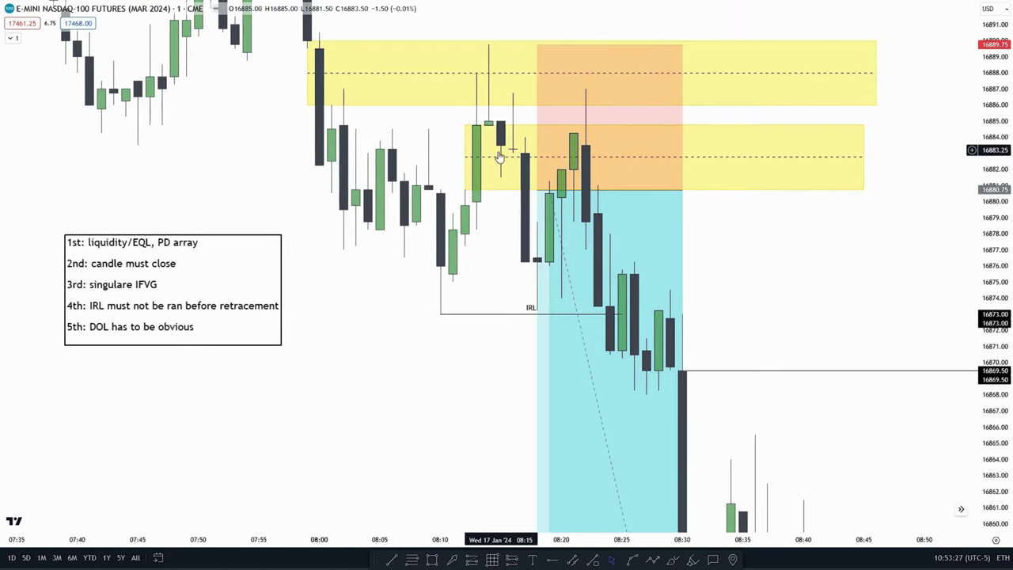
pyautogui.moveTo(513, 278); pyautogui.dragTo(462, 269)
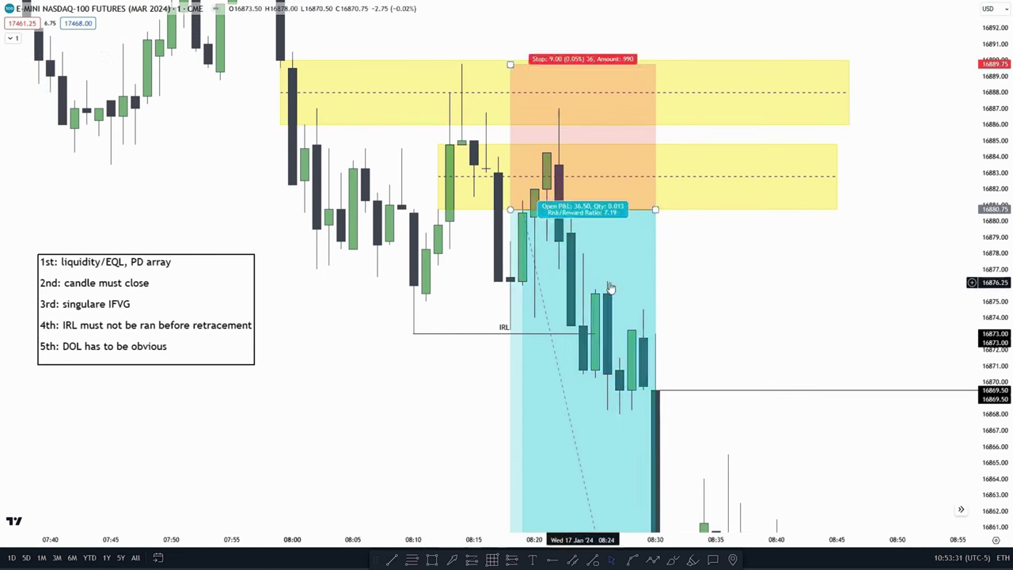
pyautogui.moveTo(657, 259); pyautogui.dragTo(704, 217)
pyautogui.moveTo(992, 202); pyautogui.dragTo(992, 233)
pyautogui.moveTo(929, 231); pyautogui.dragTo(894, 272)
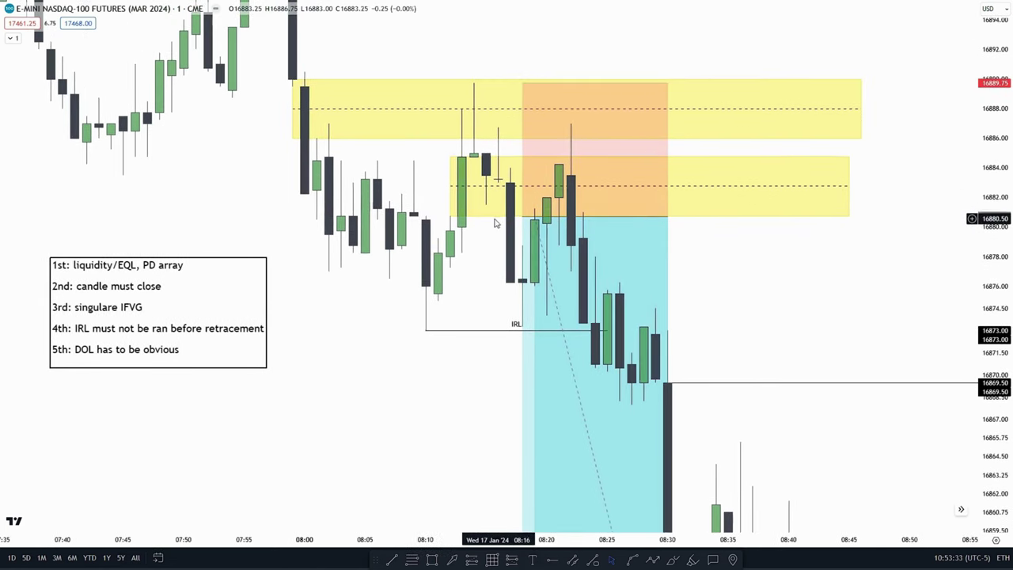
pyautogui.moveTo(517, 225); pyautogui.dragTo(494, 143)
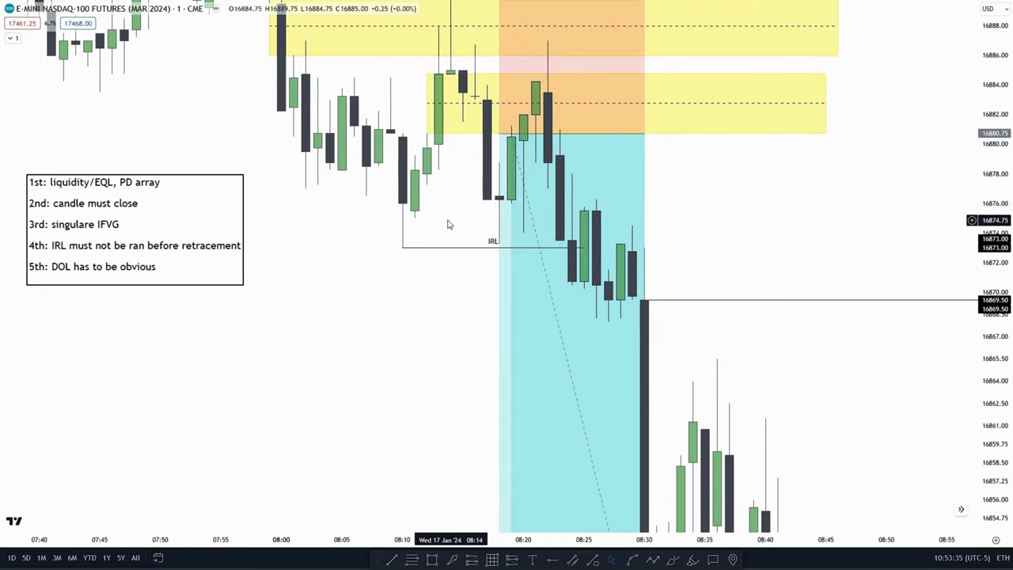
pyautogui.moveTo(486, 258); pyautogui.dragTo(565, 289)
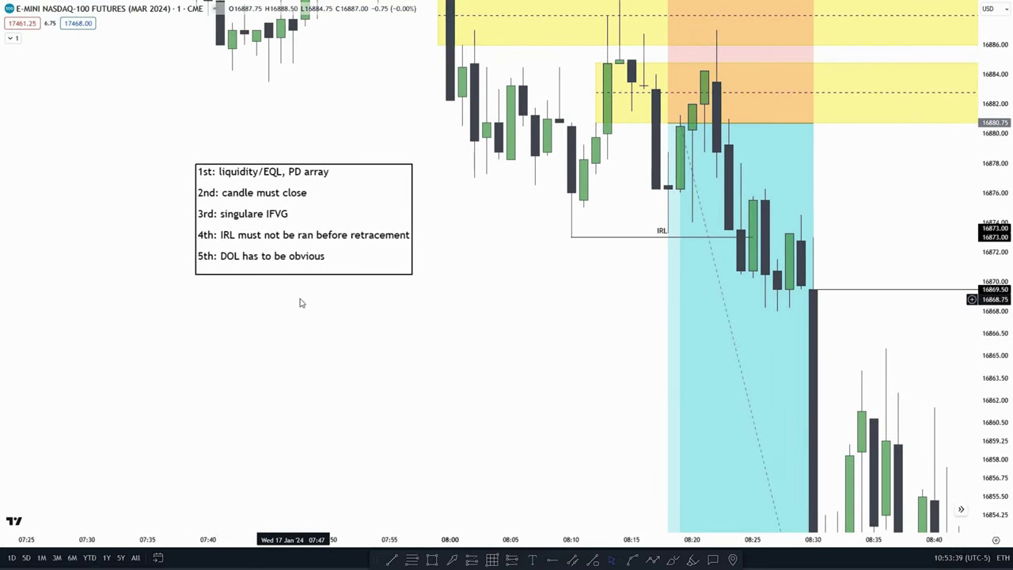
# Step: Move the five-rule checklist text box back to about 07:29, clear of the candles beneath the yellow zones
pyautogui.scroll(-2, 572, 300)
pyautogui.moveTo(983, 224); pyautogui.dragTo(984, 351)
pyautogui.moveTo(989, 269); pyautogui.dragTo(988, 360)
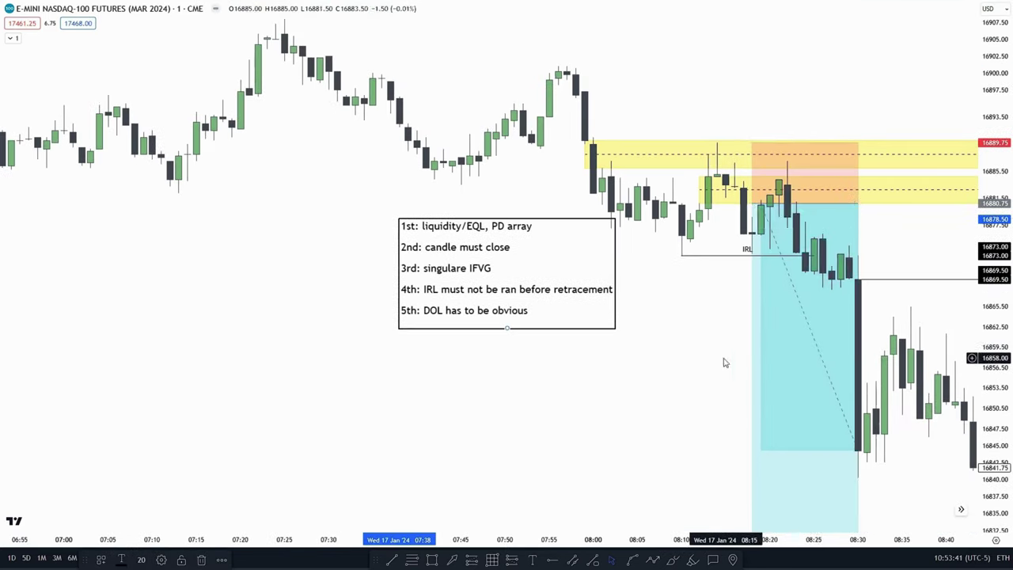
pyautogui.scroll(-2, 792, 348)
pyautogui.moveTo(929, 322); pyautogui.dragTo(804, 333)
pyautogui.moveTo(989, 332); pyautogui.dragTo(989, 282)
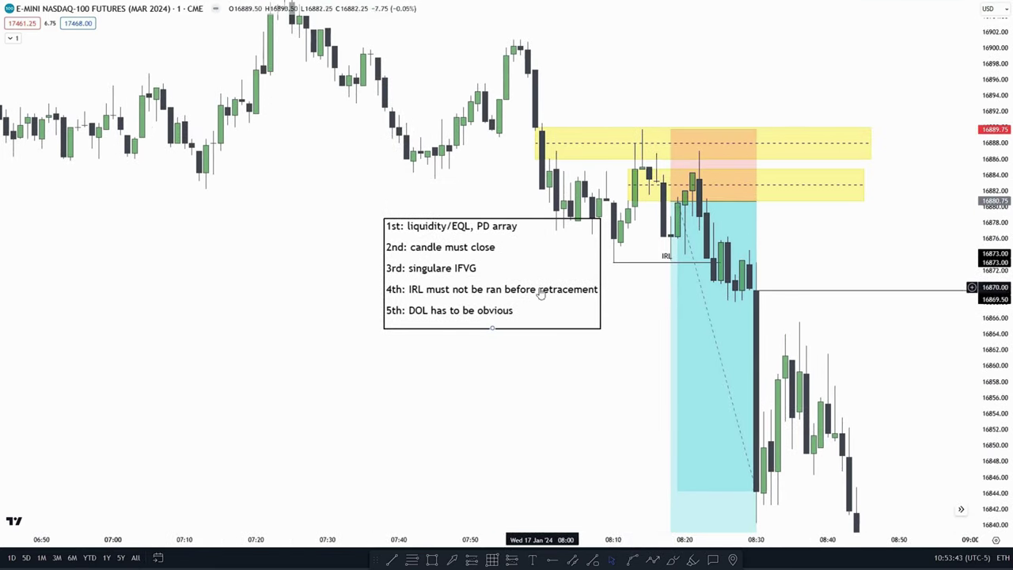
pyautogui.moveTo(541, 293); pyautogui.dragTo(476, 294)
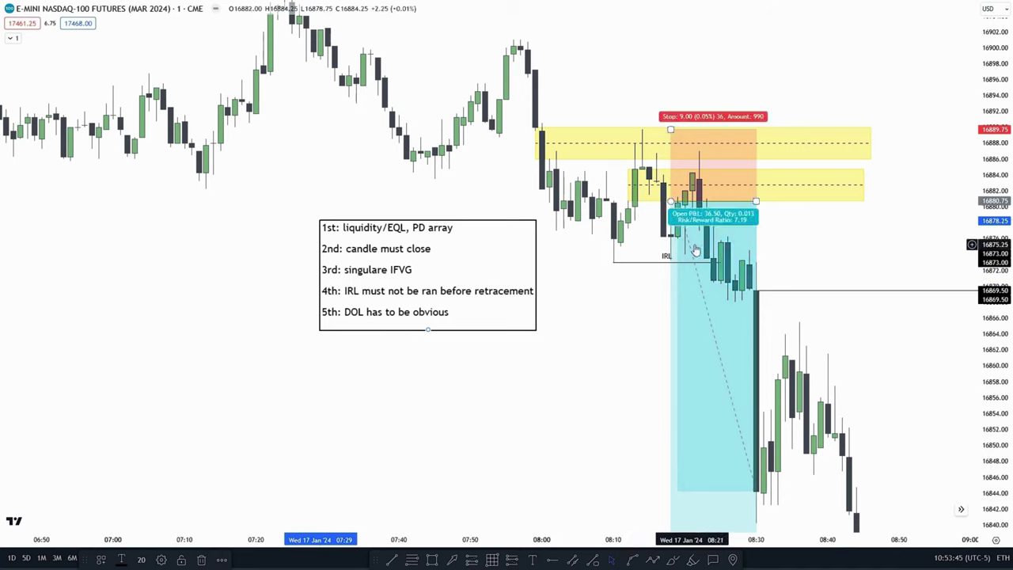
# Step: Trace the liquidity lines at 16817.75 and 16816.00 from their overnight lows to the short position's target
pyautogui.moveTo(921, 301); pyautogui.dragTo(895, 167)
pyautogui.moveTo(991, 178); pyautogui.dragTo(991, 331)
pyautogui.scroll(-4, 653, 362)
pyautogui.moveTo(592, 388); pyautogui.dragTo(519, 267)
pyautogui.scroll(-3, 364, 280)
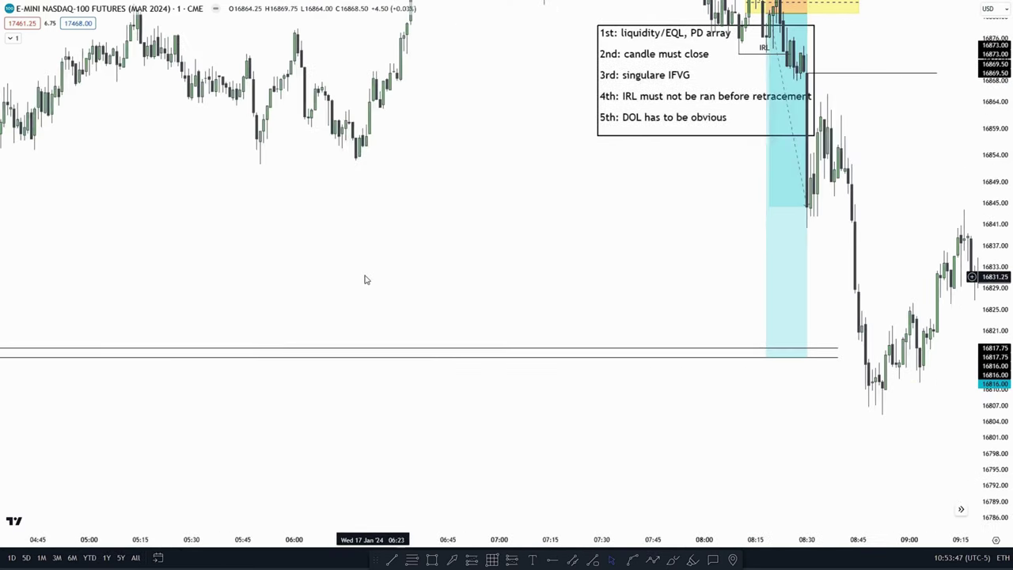
pyautogui.scroll(5, 354, 275)
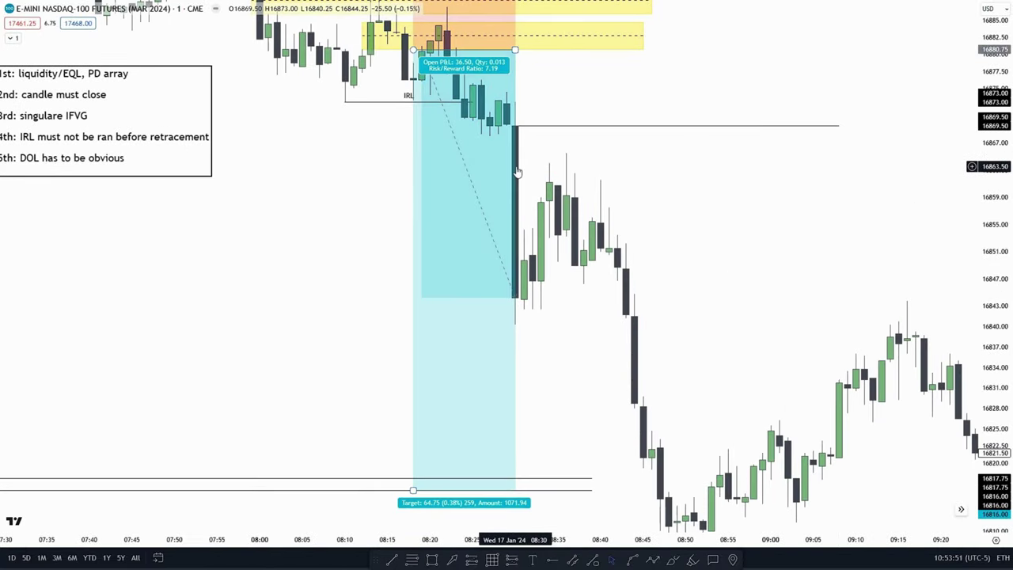
pyautogui.scroll(-2, 532, 337)
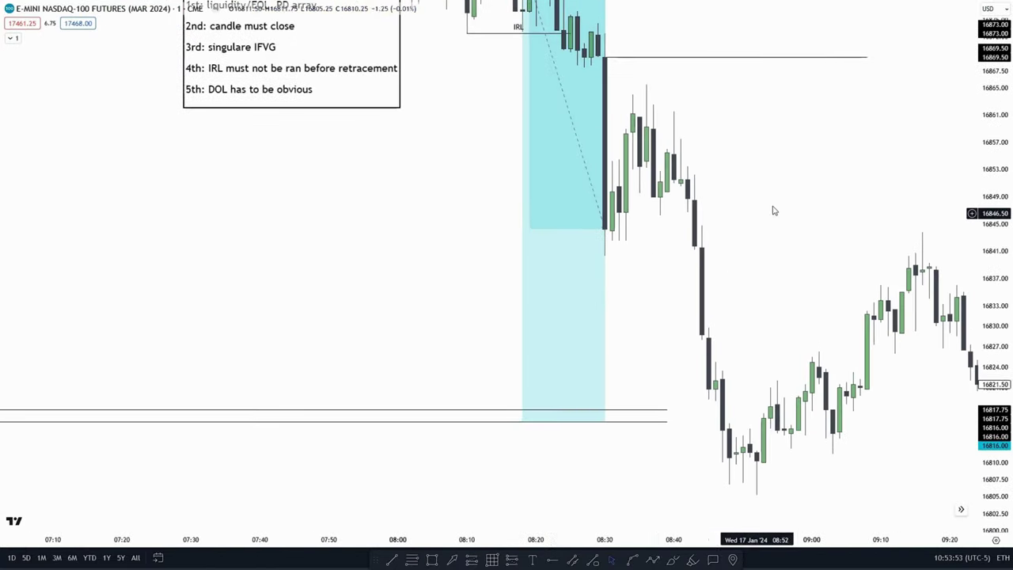
pyautogui.scroll(-3, 556, 278)
pyautogui.moveTo(546, 269); pyautogui.dragTo(507, 251)
pyautogui.moveTo(985, 168); pyautogui.dragTo(984, 226)
pyautogui.scroll(-2, 538, 255)
pyautogui.moveTo(538, 255); pyautogui.dragTo(422, 342)
pyautogui.moveTo(988, 248); pyautogui.dragTo(989, 342)
pyautogui.scroll(-5, 518, 303)
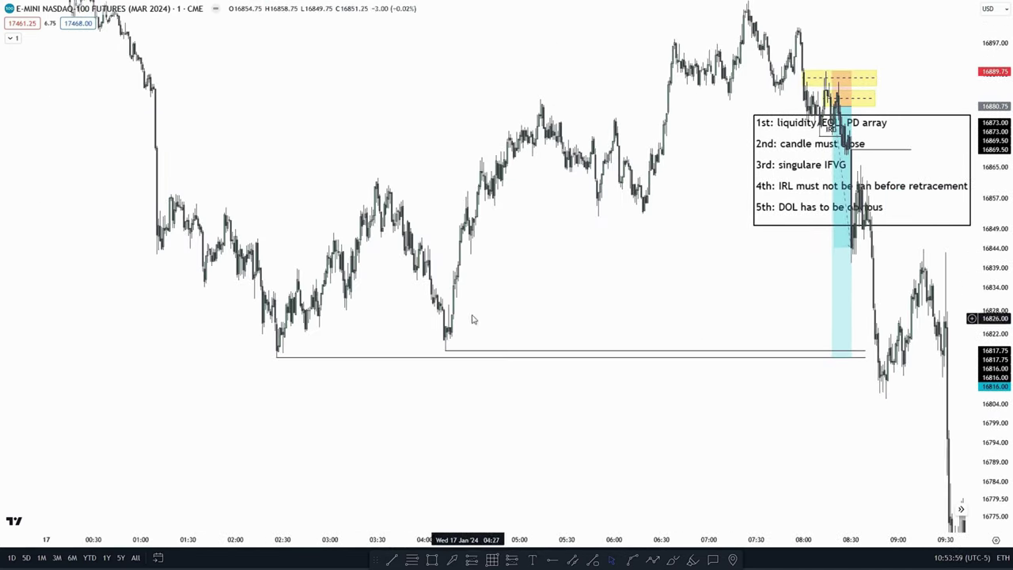
# Step: Review the decline from the short entry through the two liquidity lines up to 09:30 alongside the five-rule checklist
pyautogui.scroll(4, 543, 287)
pyautogui.moveTo(961, 241); pyautogui.dragTo(968, 226)
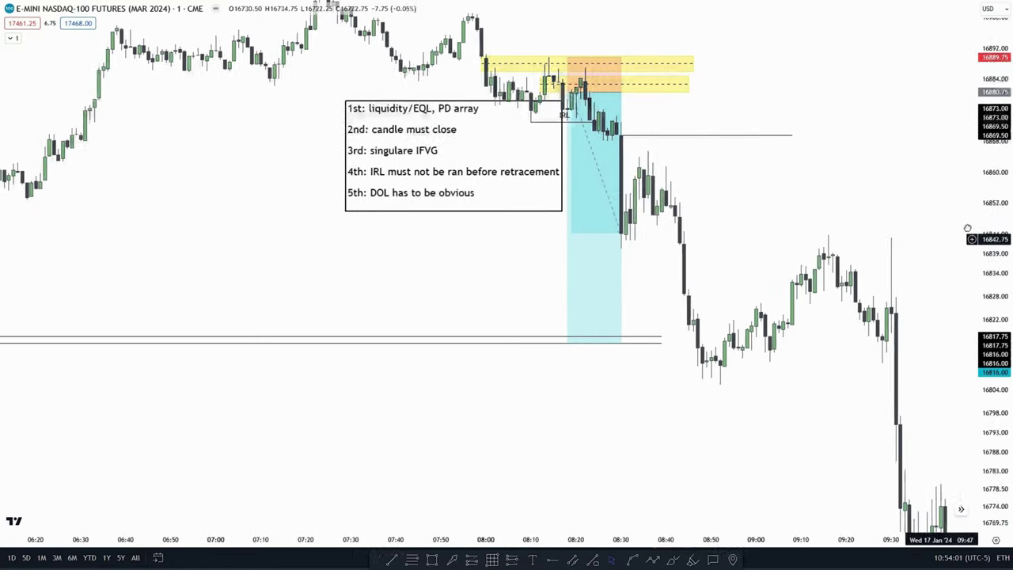
pyautogui.moveTo(810, 298); pyautogui.dragTo(743, 282)
pyautogui.moveTo(991, 272); pyautogui.dragTo(991, 115)
pyautogui.moveTo(751, 140); pyautogui.dragTo(751, 152)
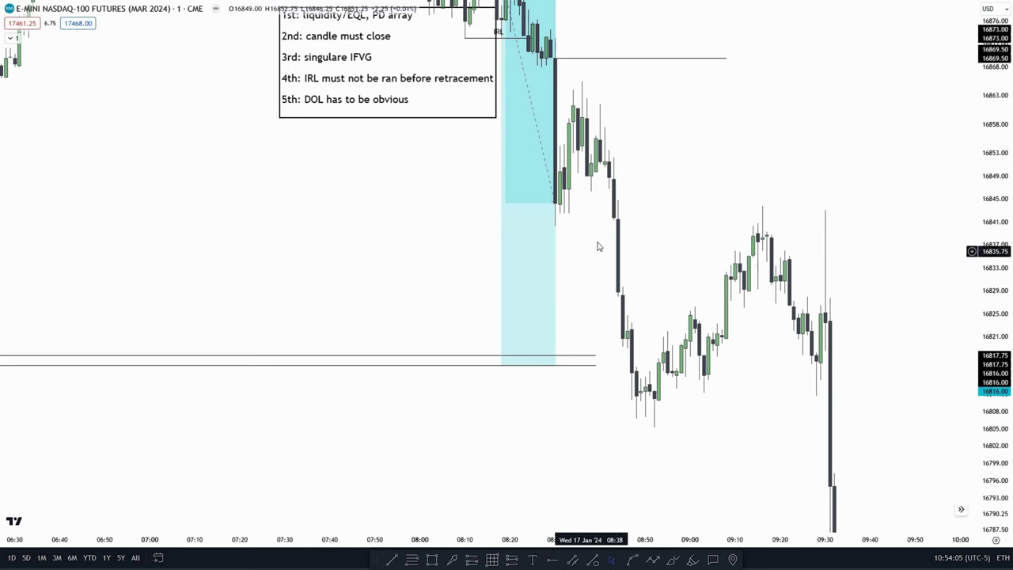
pyautogui.moveTo(579, 223); pyautogui.dragTo(612, 262)
pyautogui.moveTo(479, 293); pyautogui.dragTo(562, 381)
pyautogui.moveTo(471, 339); pyautogui.dragTo(442, 366)
pyautogui.moveTo(451, 191); pyautogui.dragTo(420, 230)
pyautogui.moveTo(456, 151); pyautogui.dragTo(432, 131)
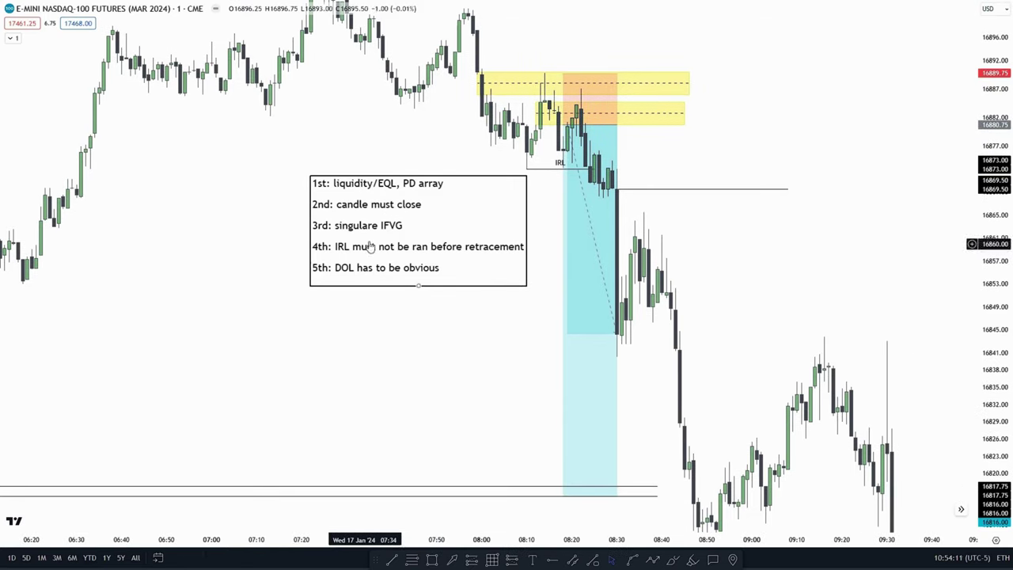